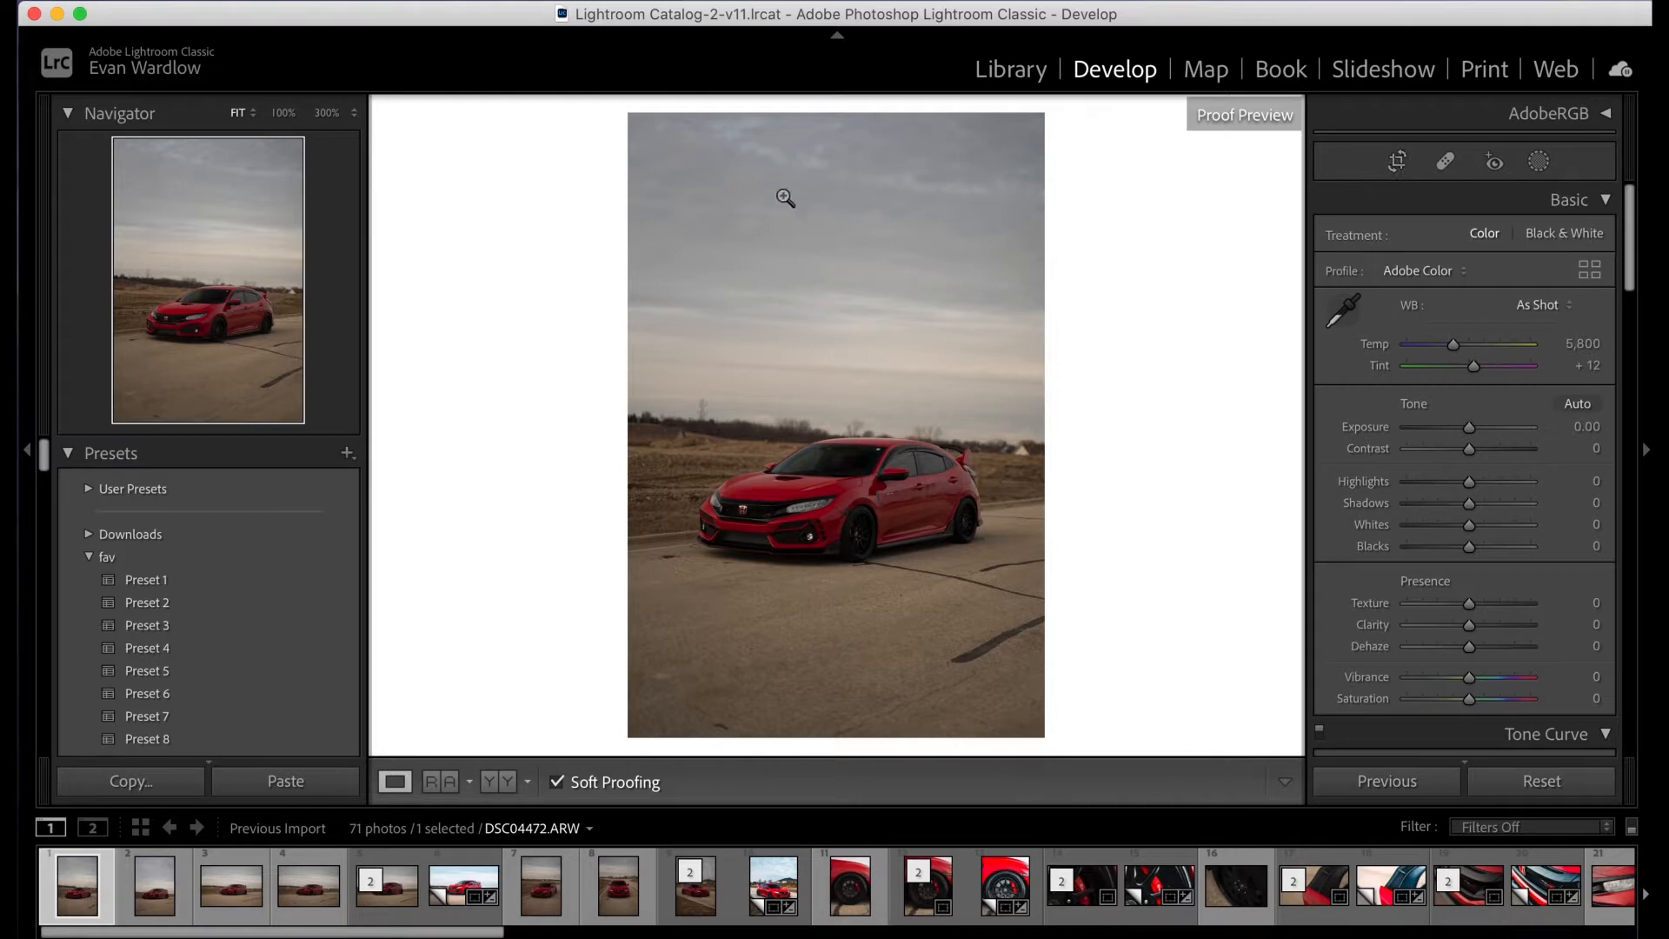
- Crop the car photo to the 4 x 5 / 8 x 10 aspect ratio, positioned to trim more sky than pavement
click(1399, 162)
click(1536, 240)
click(1529, 316)
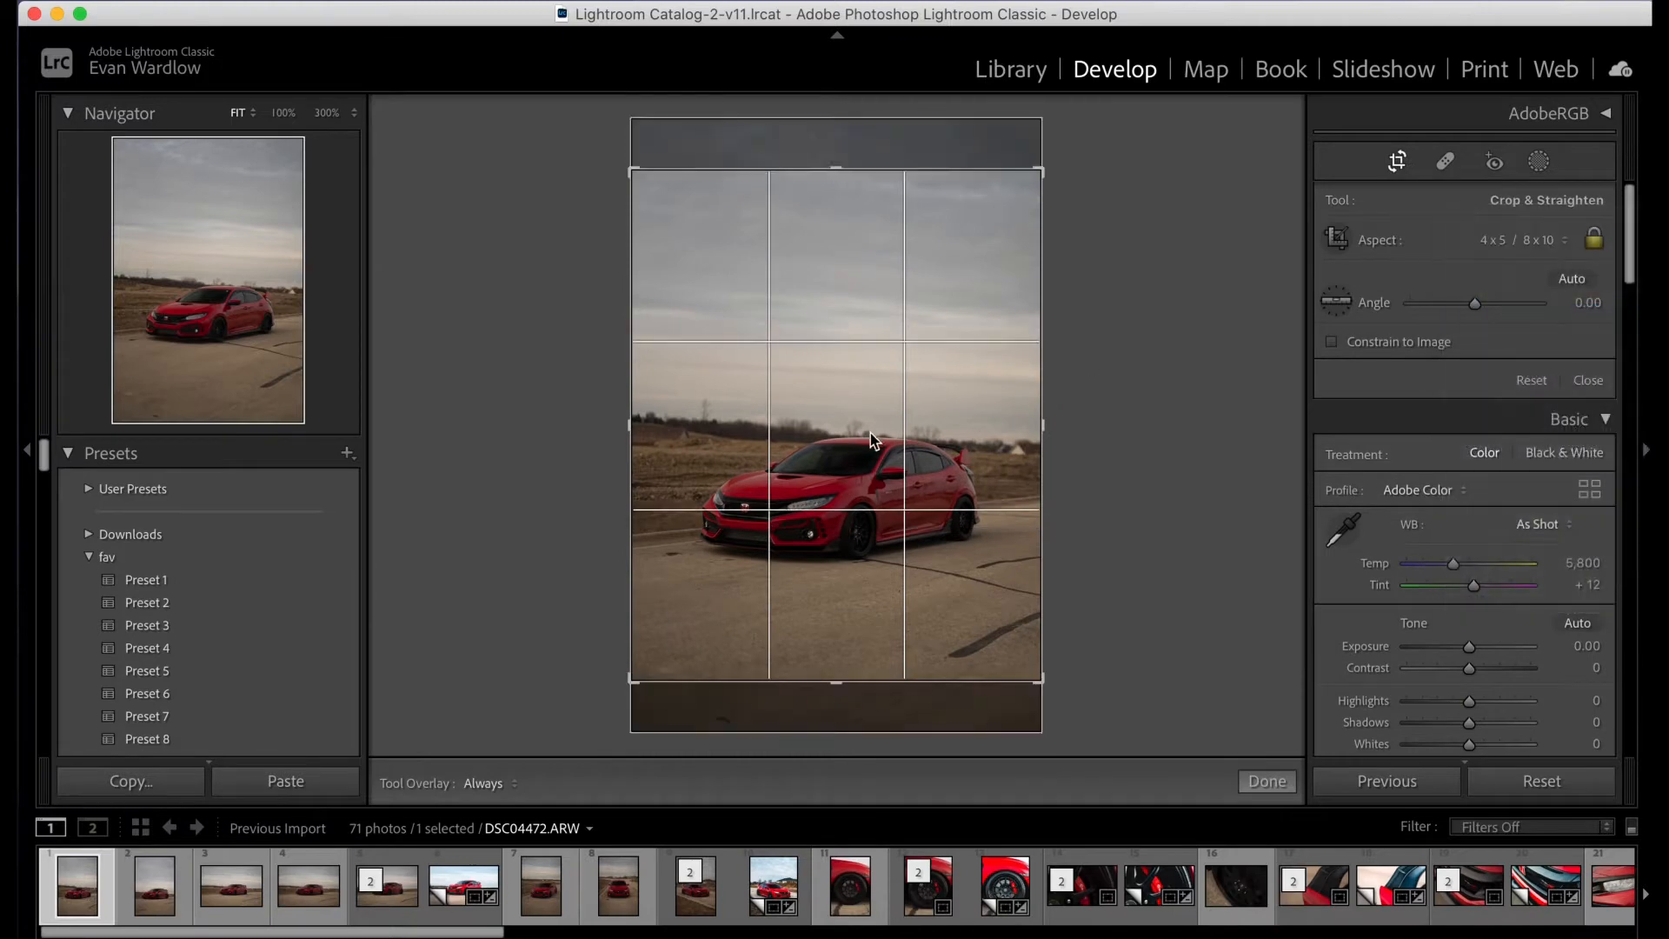
drag(882, 426, 897, 407)
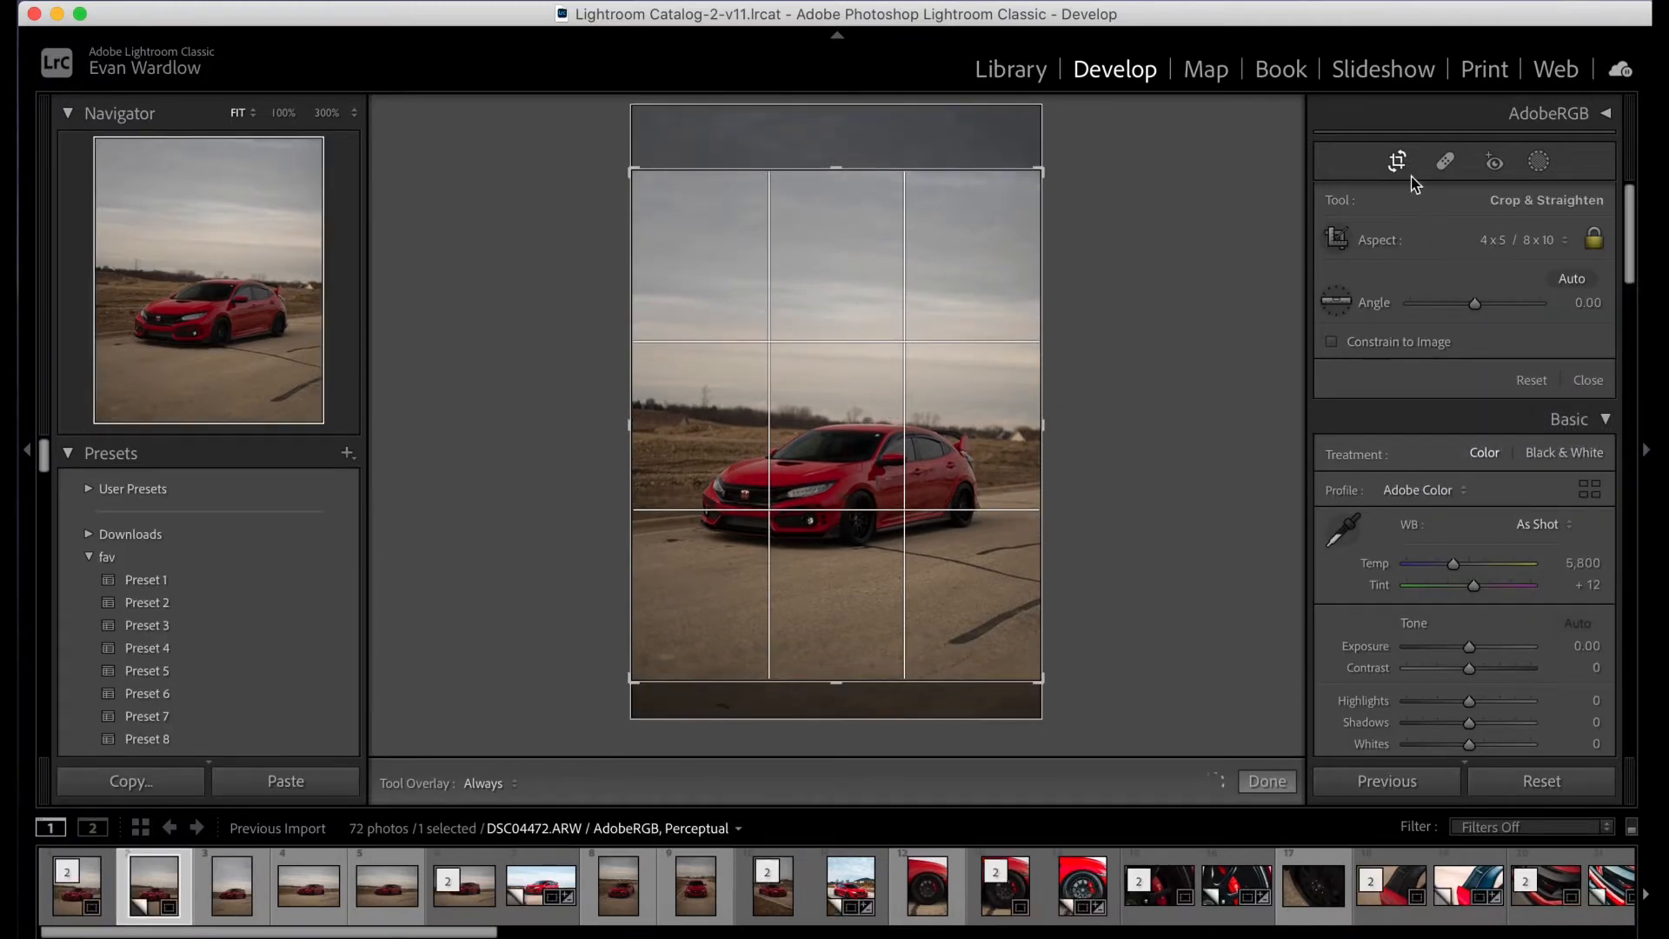
key(s)
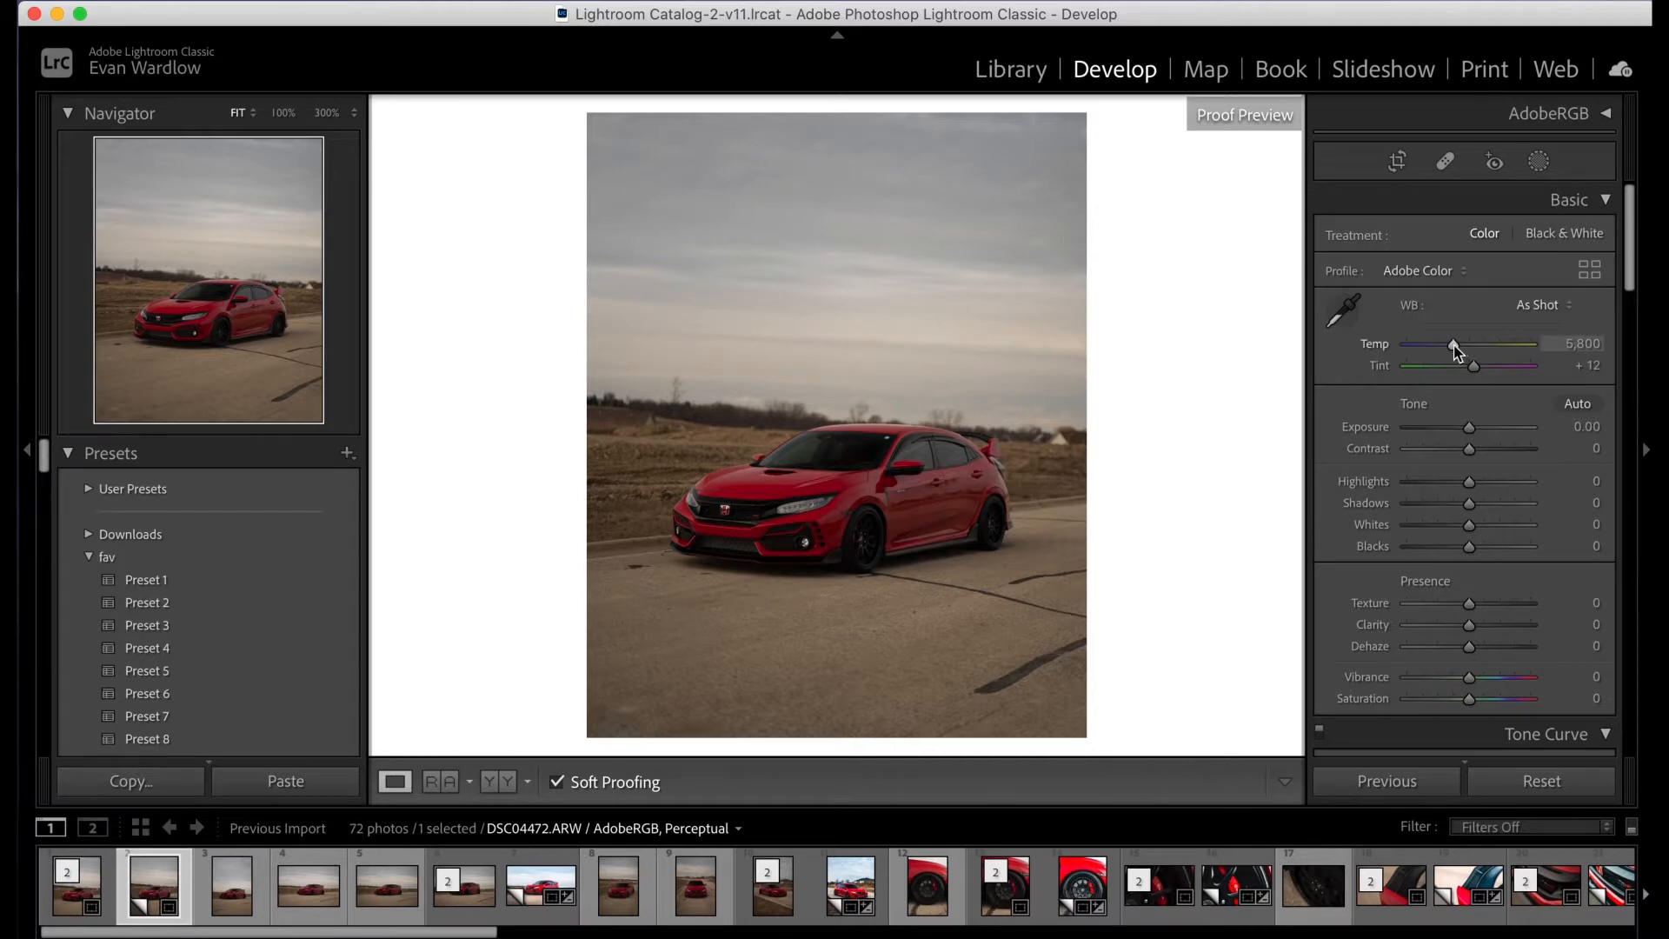
mouse_move(1454, 345)
mouse_down()
mouse_move(1425, 347)
mouse_move(1483, 348)
mouse_up()
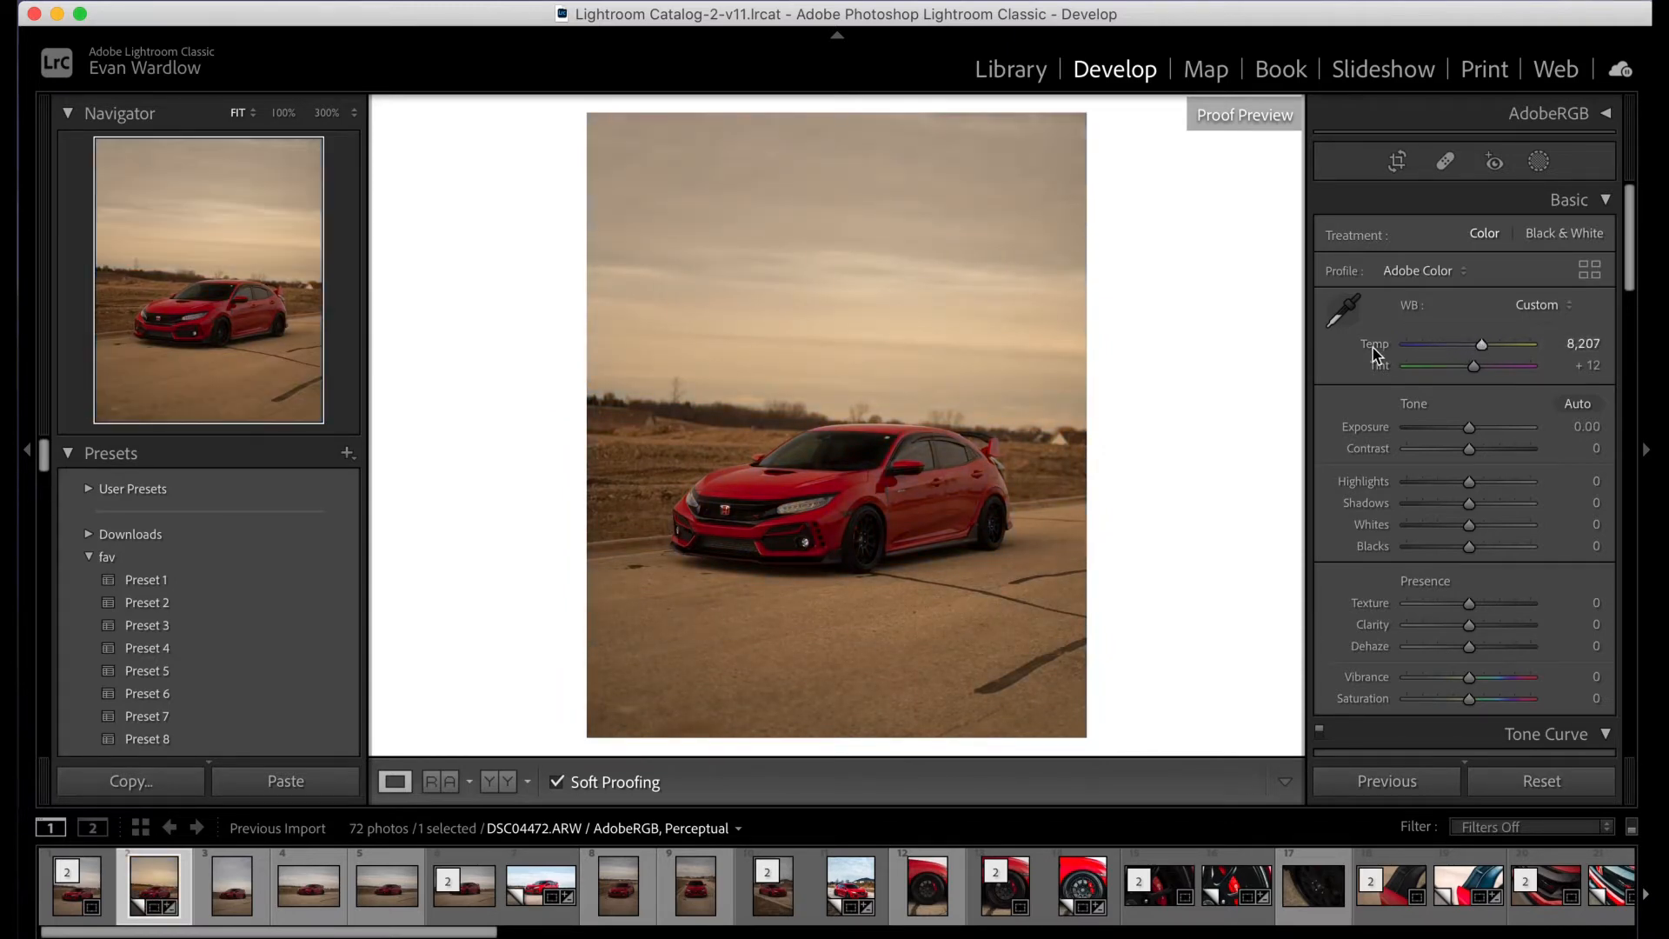
double_click(1394, 346)
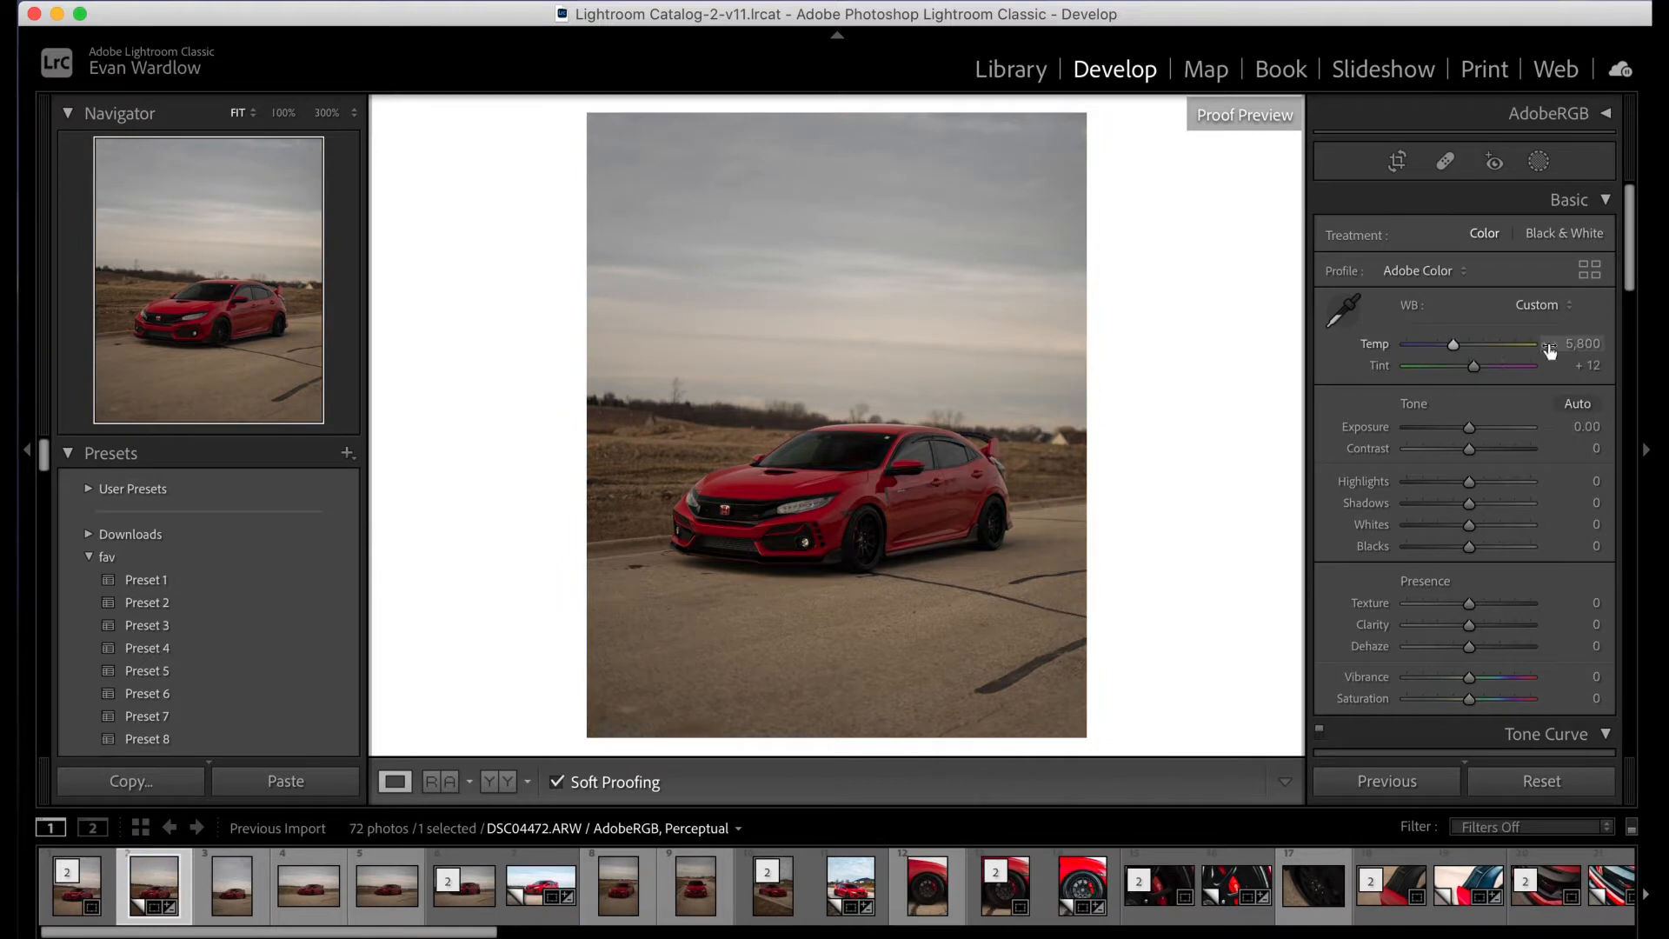
click(1578, 345)
- Set the white balance temperature to 5,162 and the tint to +13
drag(1453, 347, 1448, 348)
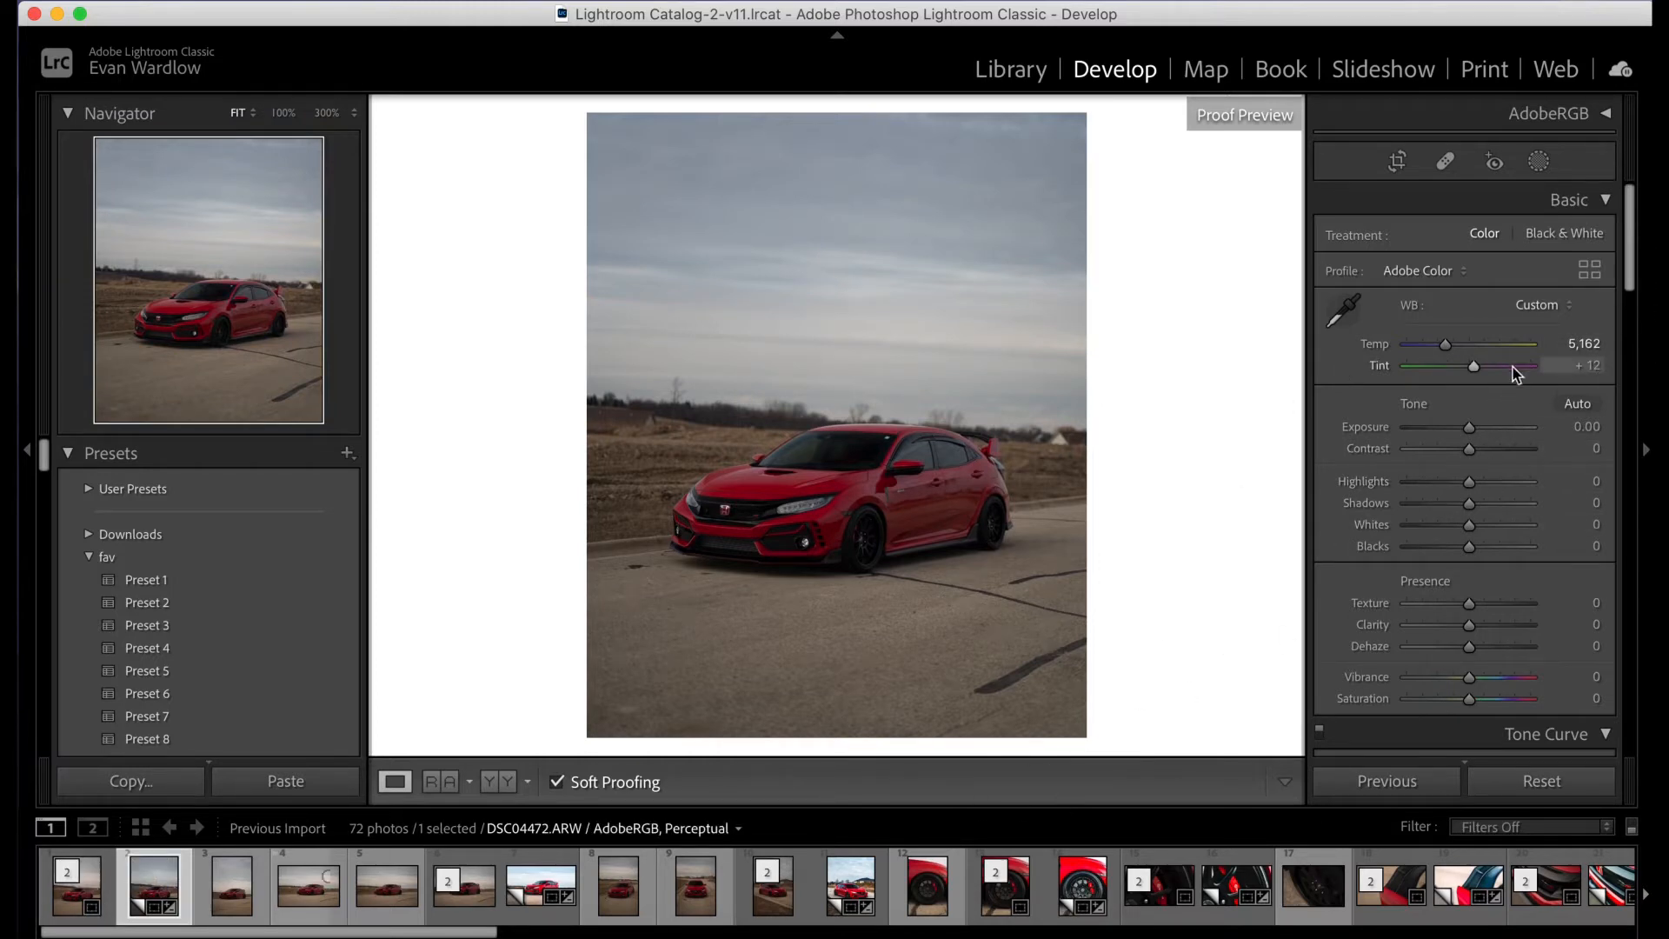
mouse_move(1480, 375)
mouse_down()
mouse_move(1409, 374)
mouse_move(1545, 375)
mouse_move(1469, 370)
mouse_up()
drag(1478, 368, 1478, 368)
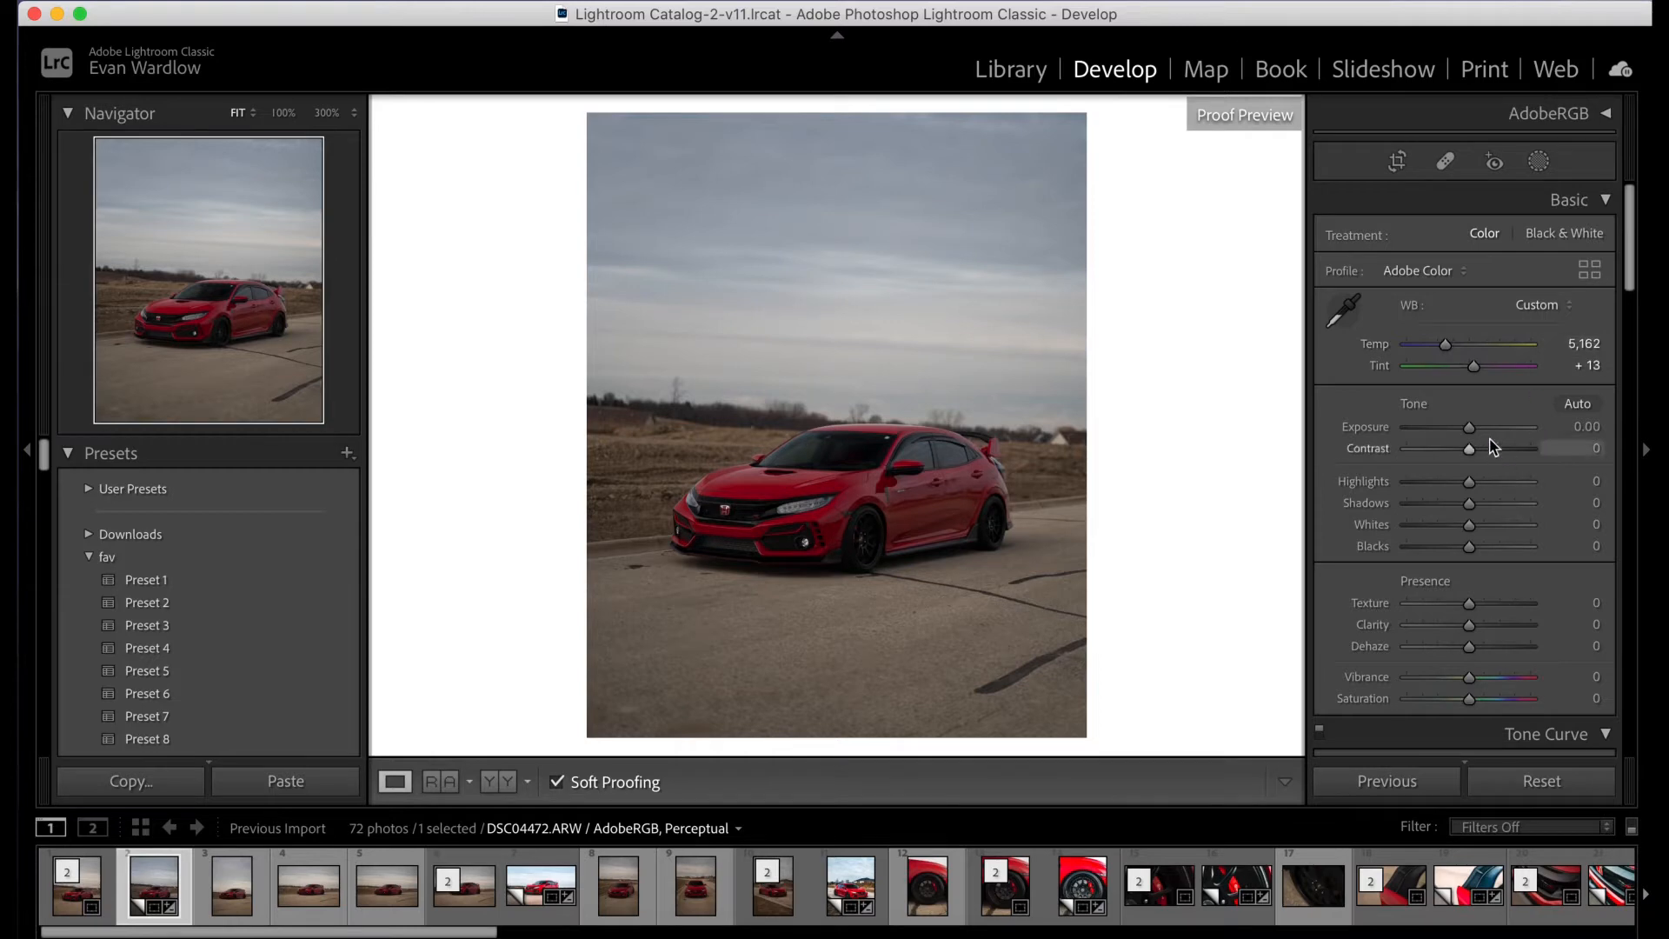
- Set Exposure to +0.15, and try Contrast at +35 before resetting it to 0
drag(1469, 430, 1367, 435)
double_click(1368, 430)
drag(1462, 433, 1468, 433)
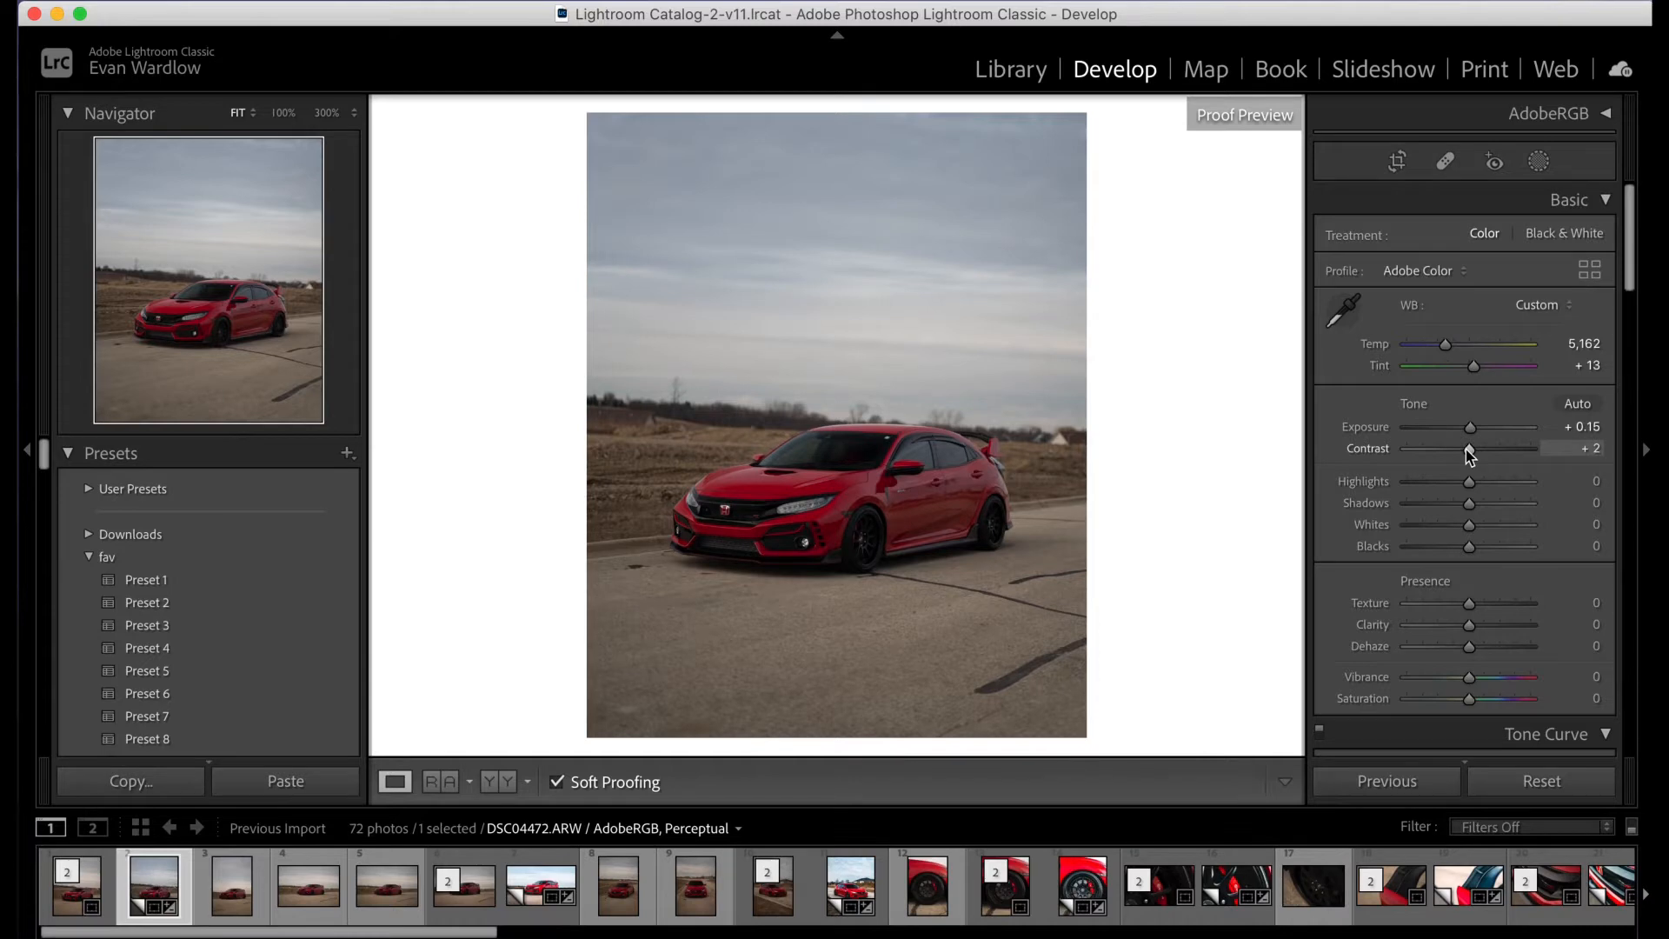
drag(1469, 451, 1490, 451)
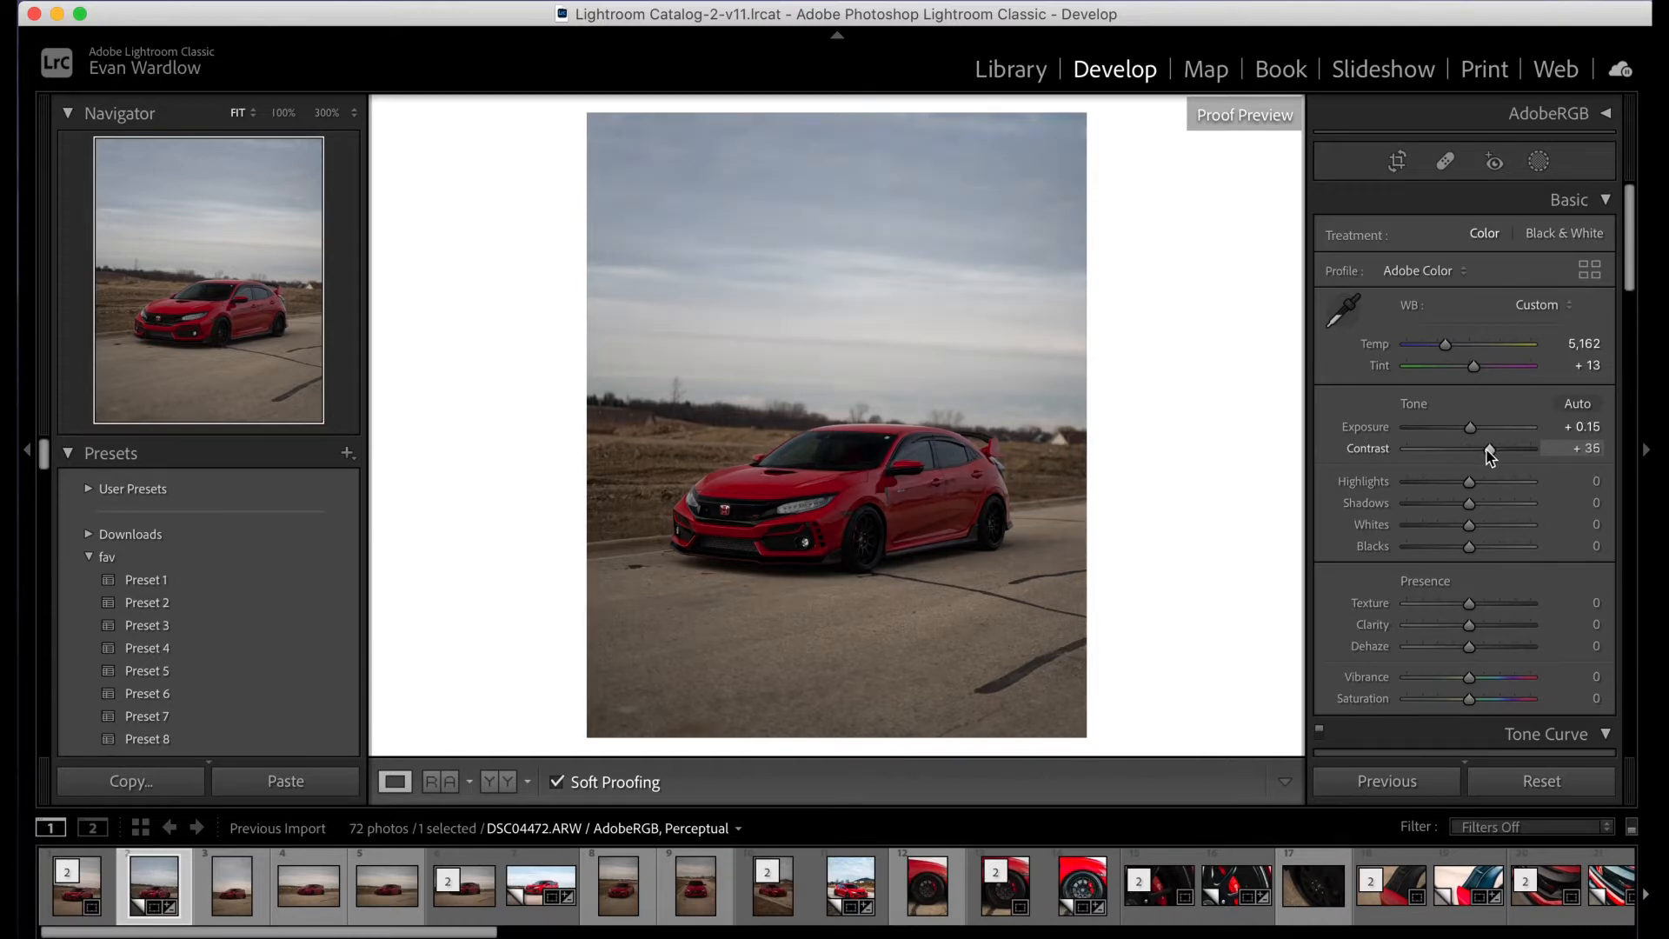
double_click(1371, 450)
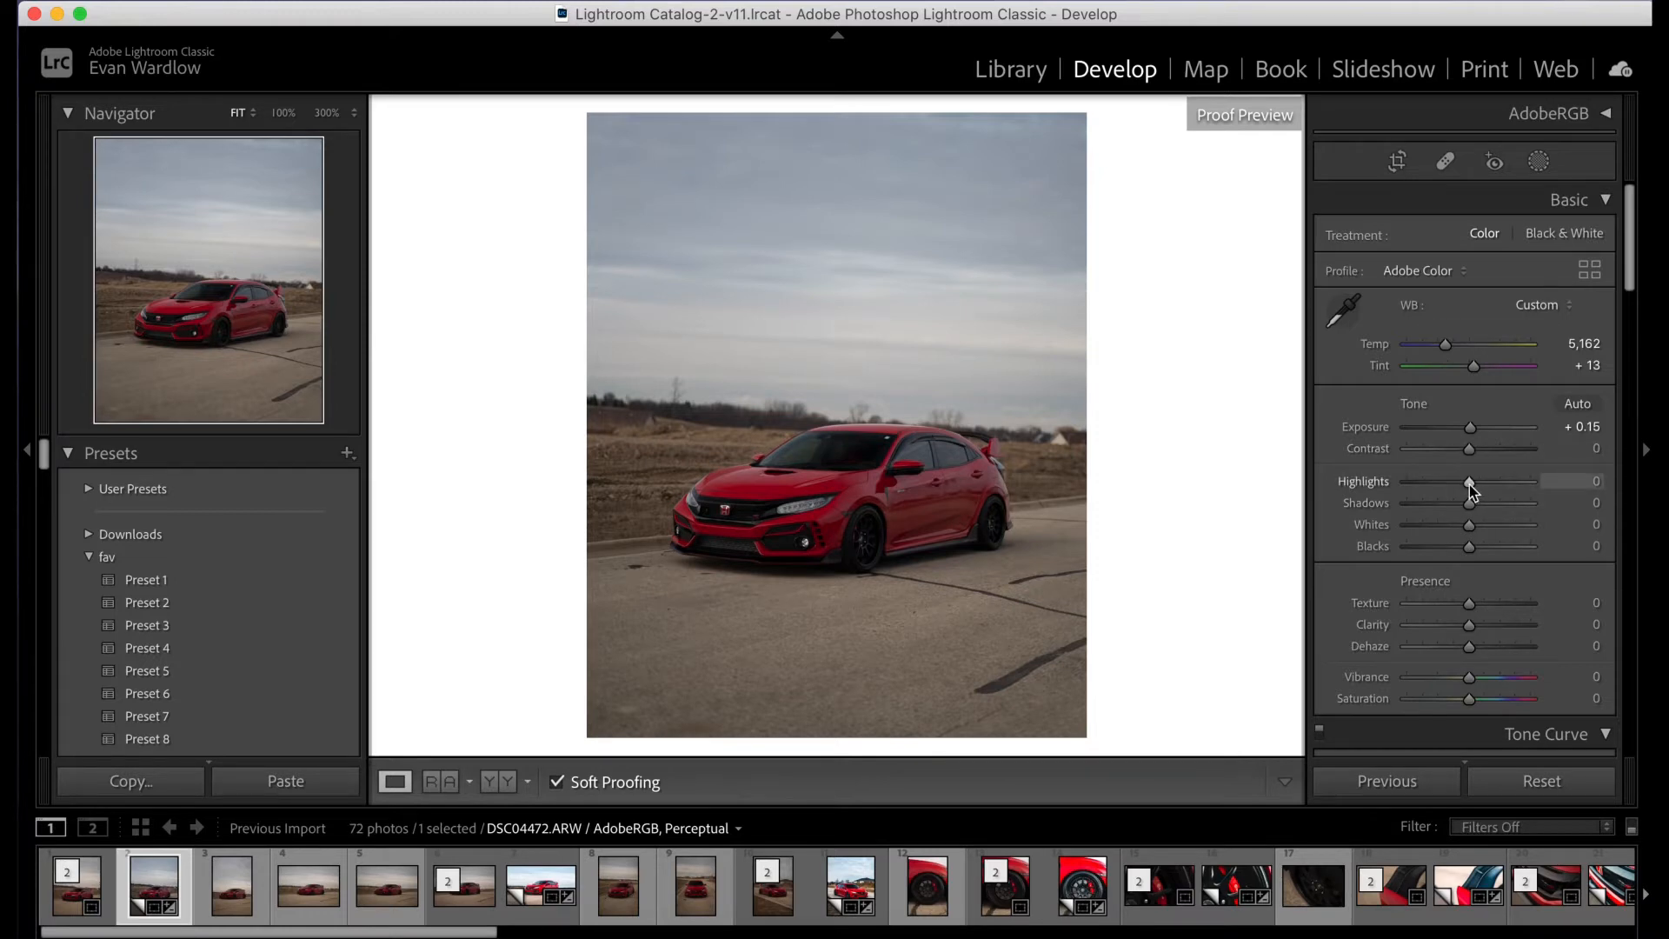
- Lower Highlights to -50 and raise Shadows to +56
drag(1470, 484, 1432, 490)
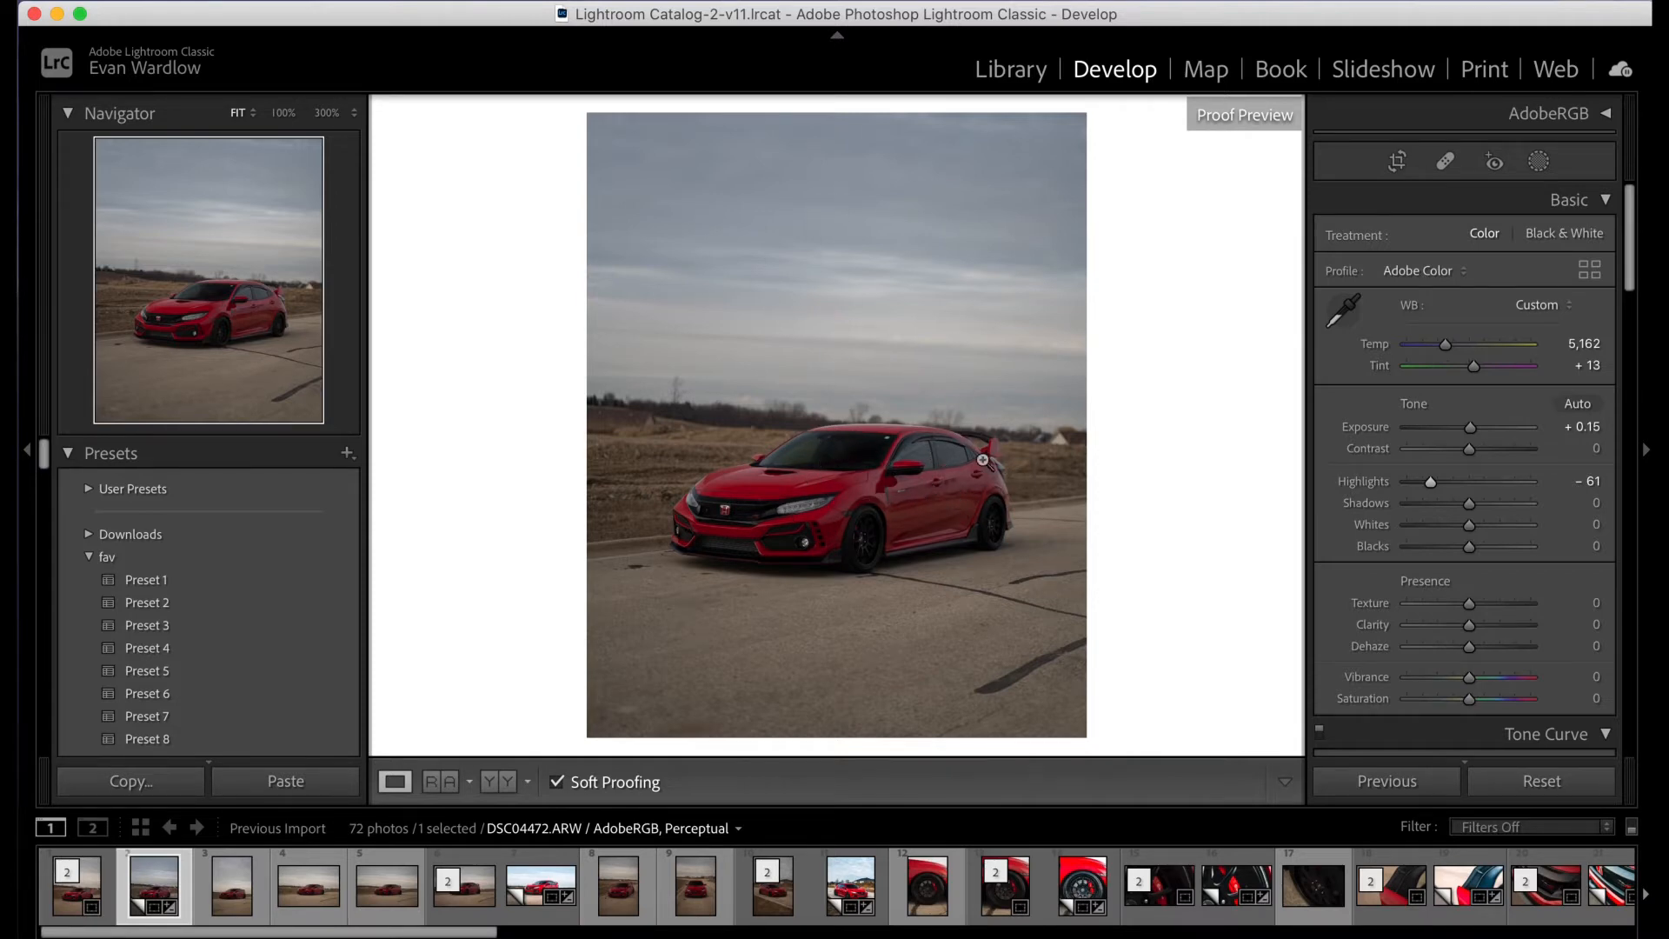
mouse_move(1430, 482)
mouse_down()
mouse_move(1469, 483)
mouse_move(1427, 489)
mouse_move(1443, 492)
mouse_up()
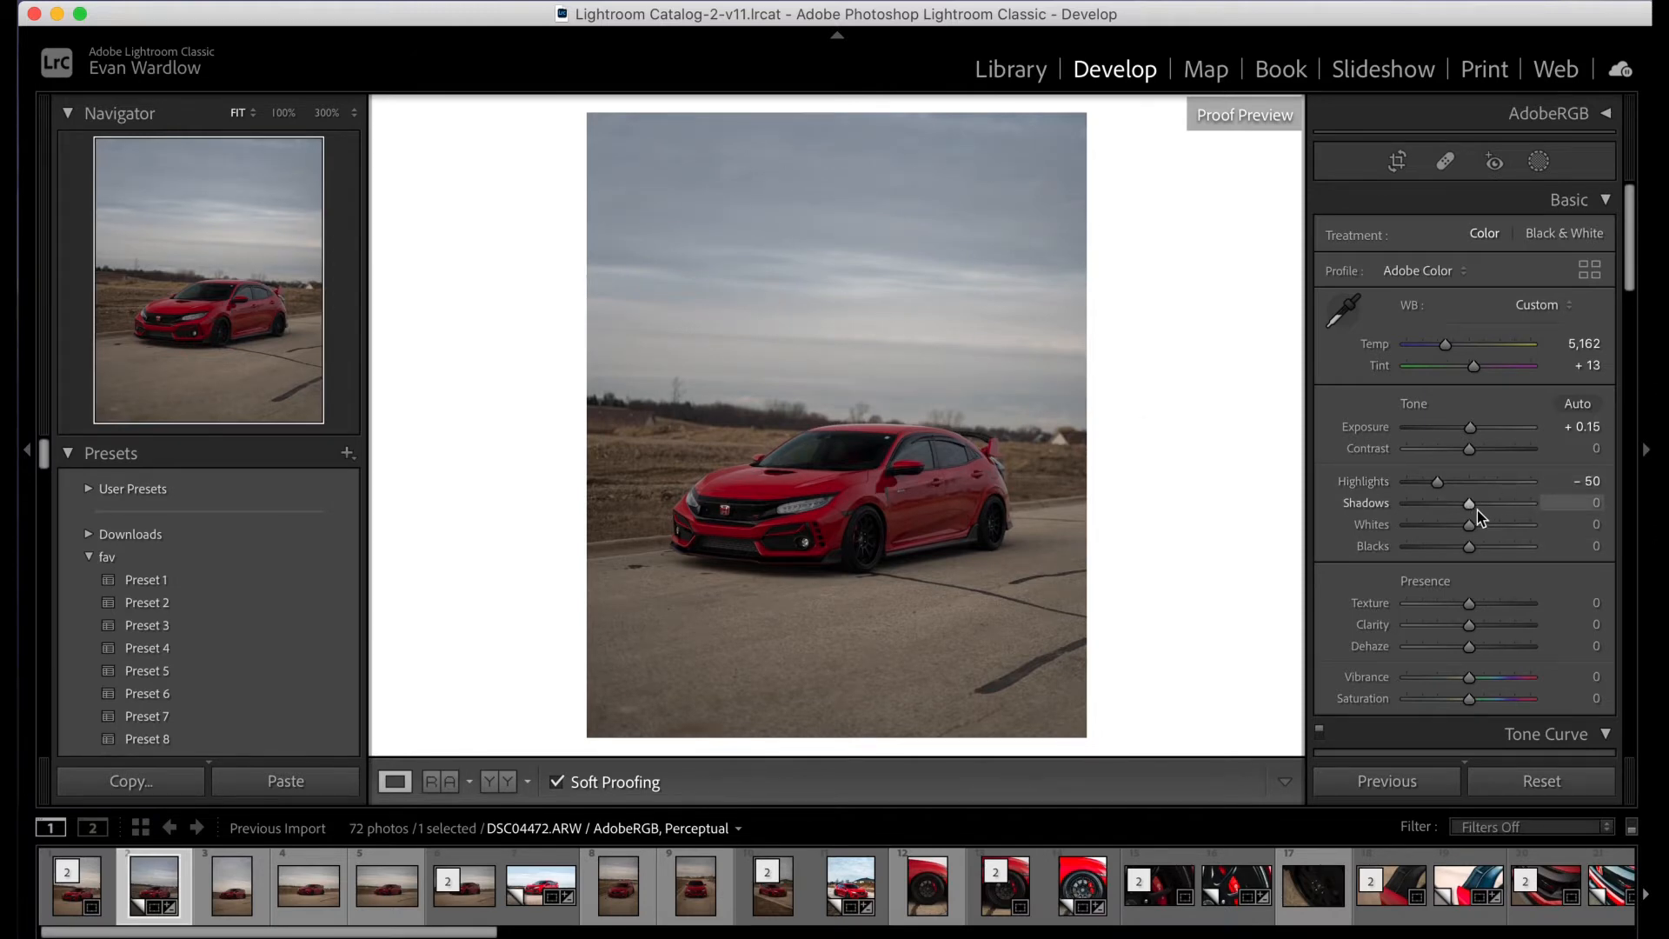
drag(1477, 508, 1507, 513)
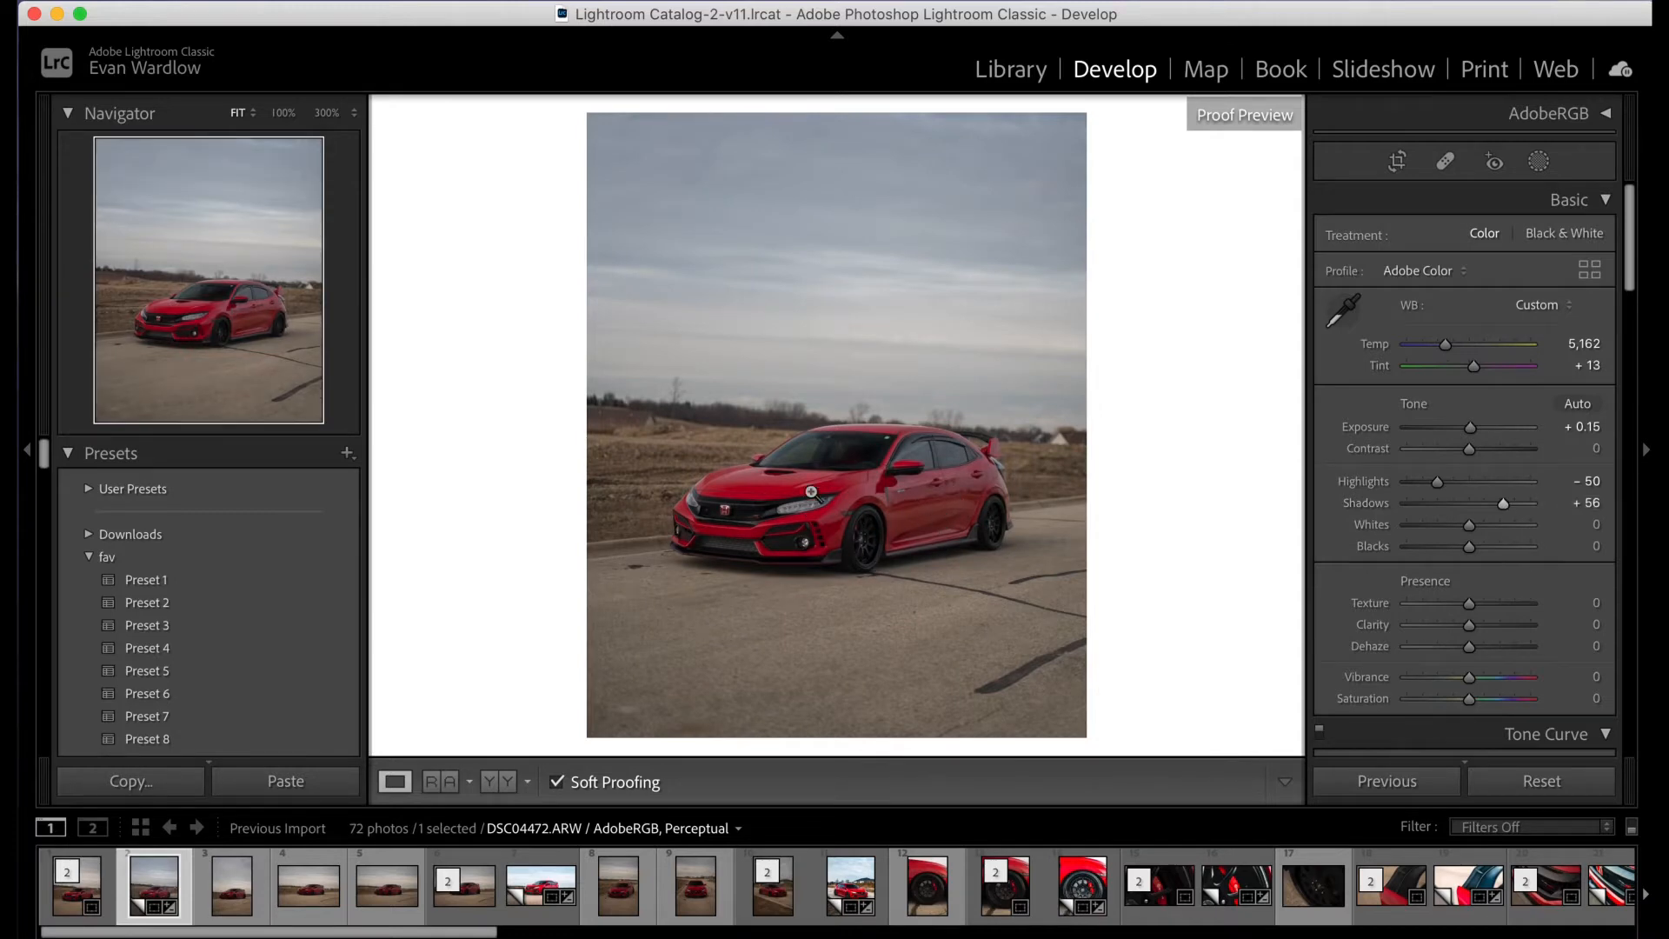
- Examine the shadow detail in the car's grille, headlight, wheel and windshield at 100% zoom, and return to the fitted view
click(739, 526)
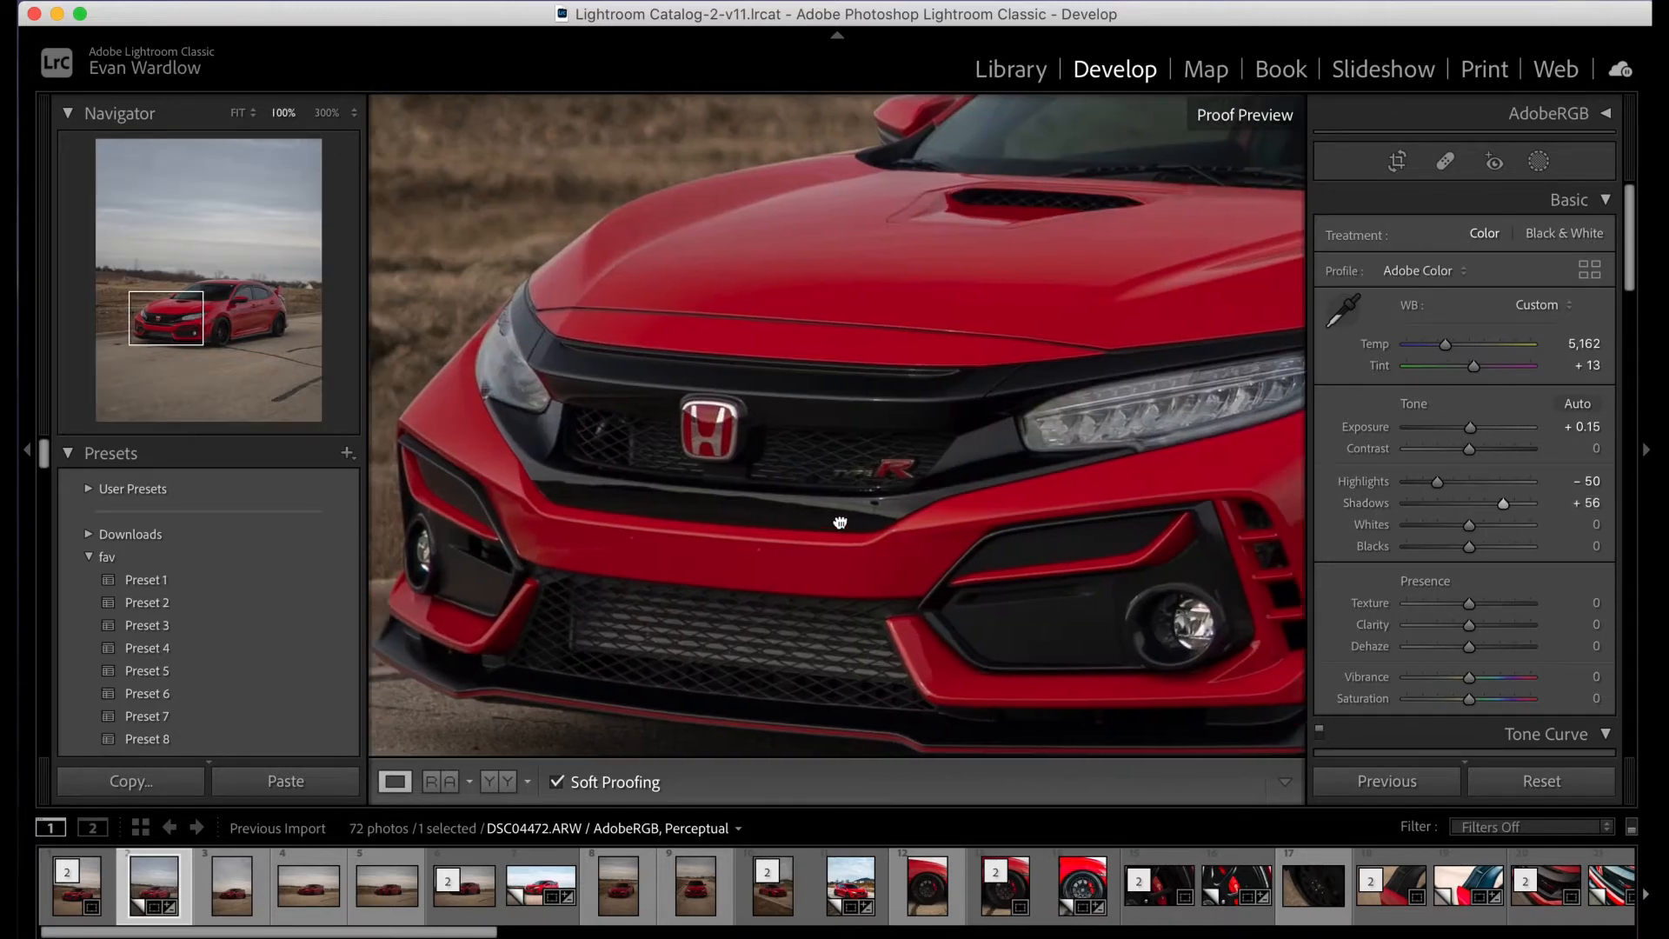
drag(840, 523, 976, 500)
drag(1087, 513, 812, 400)
drag(1152, 496, 864, 432)
drag(1055, 406, 1041, 493)
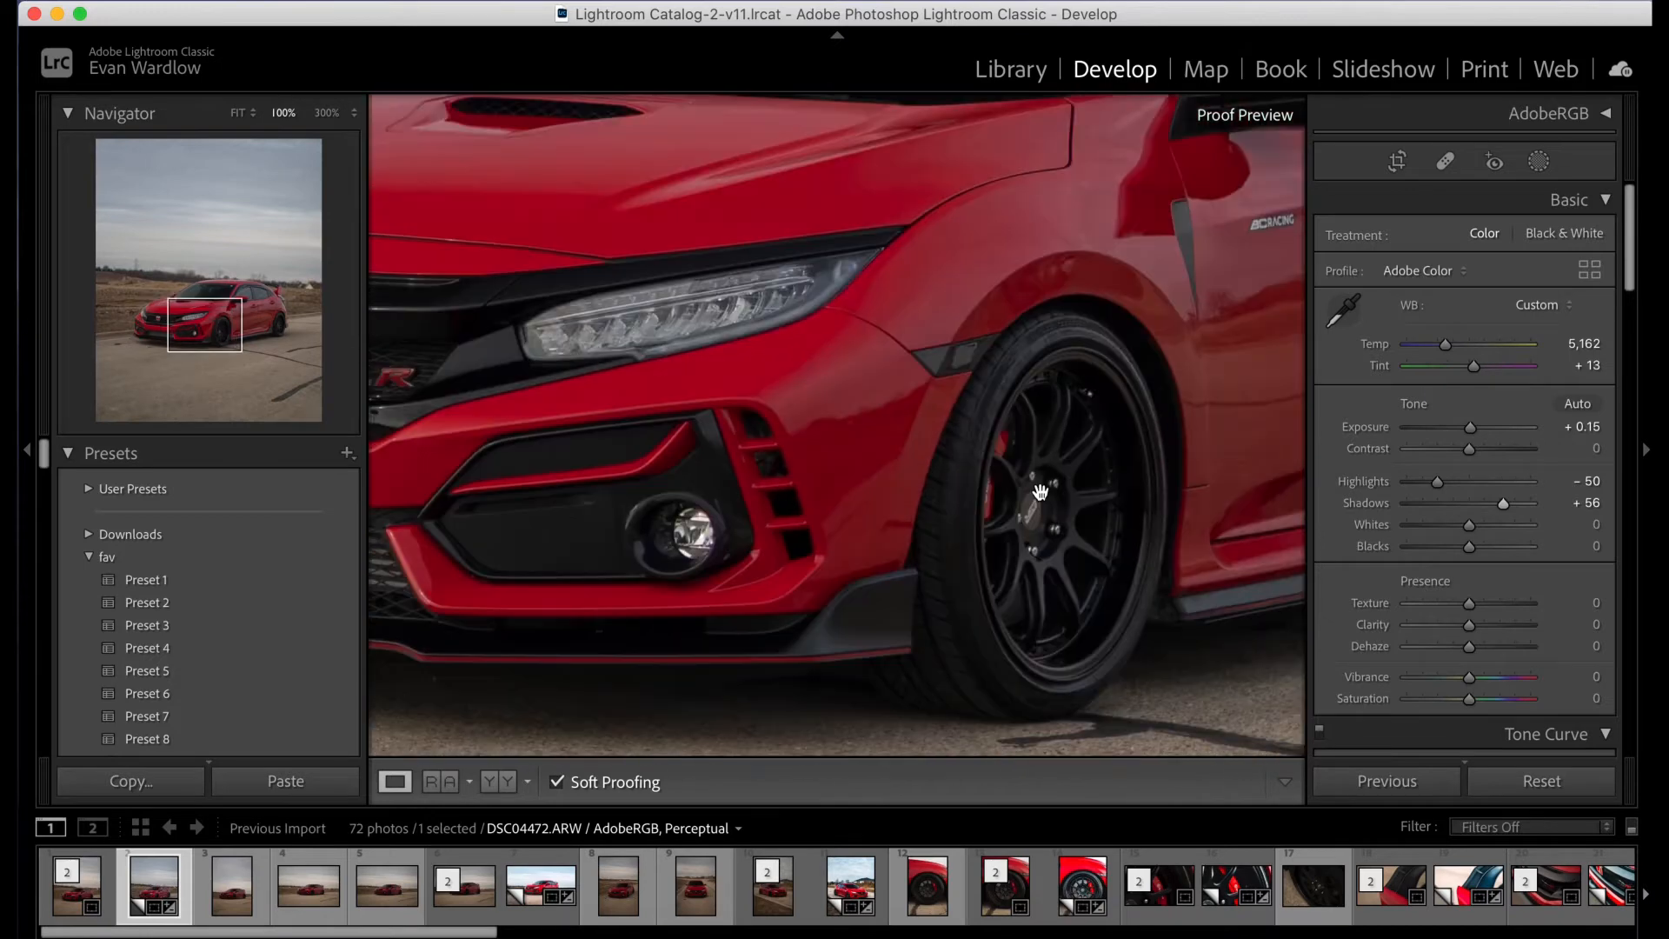
drag(1137, 356, 957, 565)
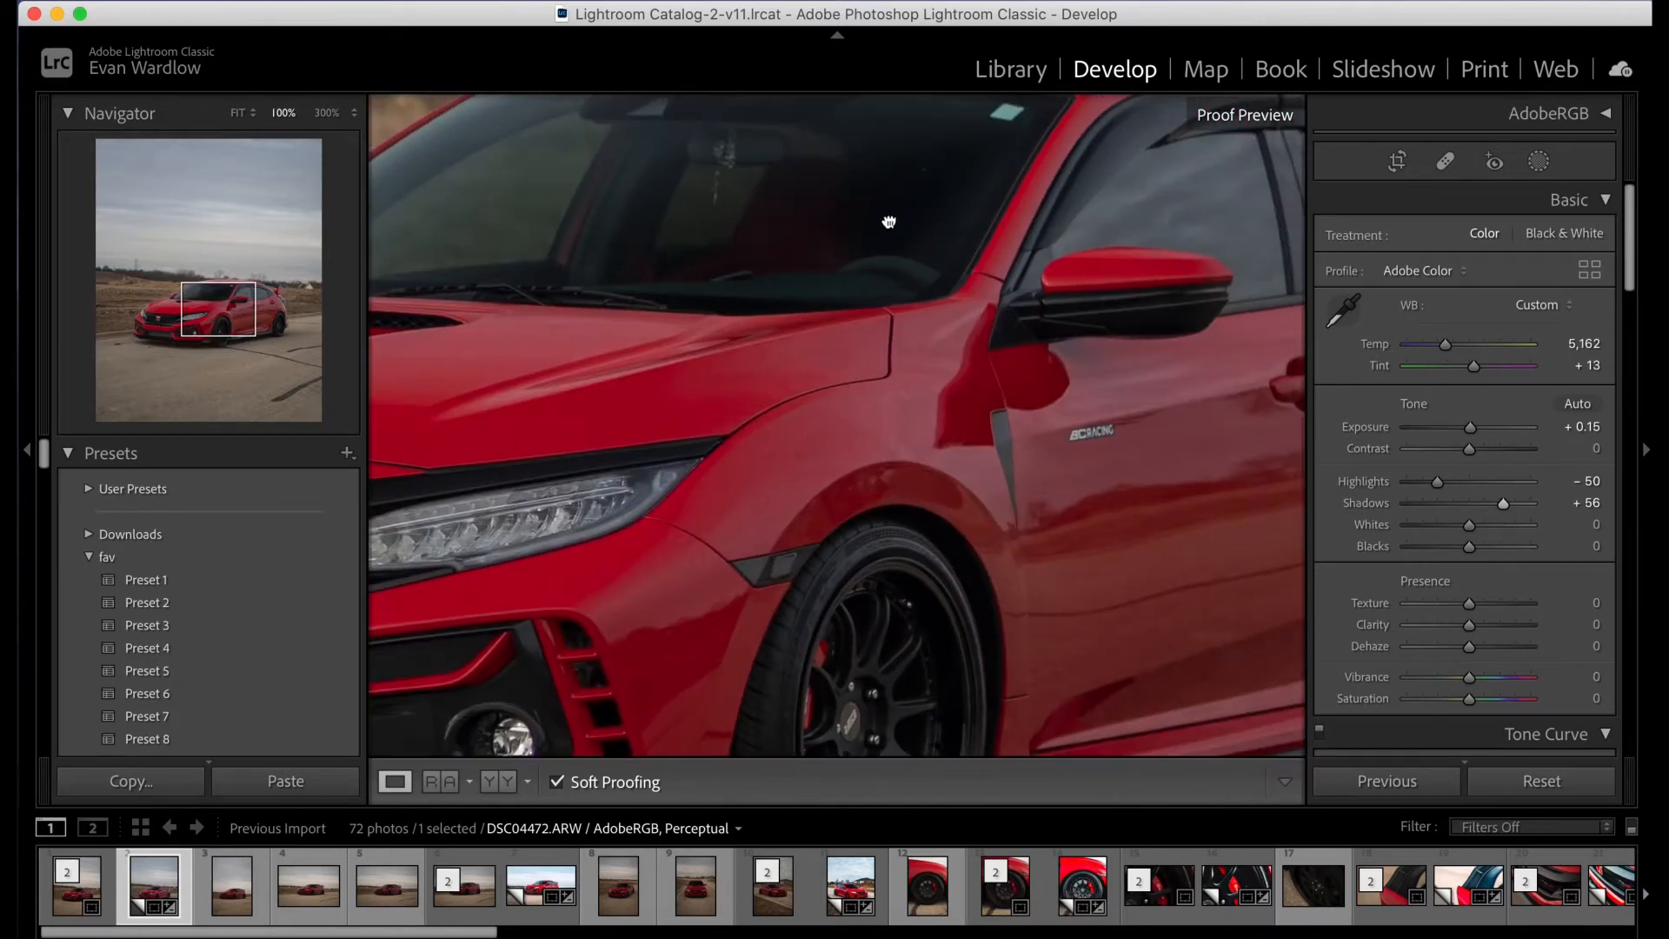
drag(889, 222, 919, 289)
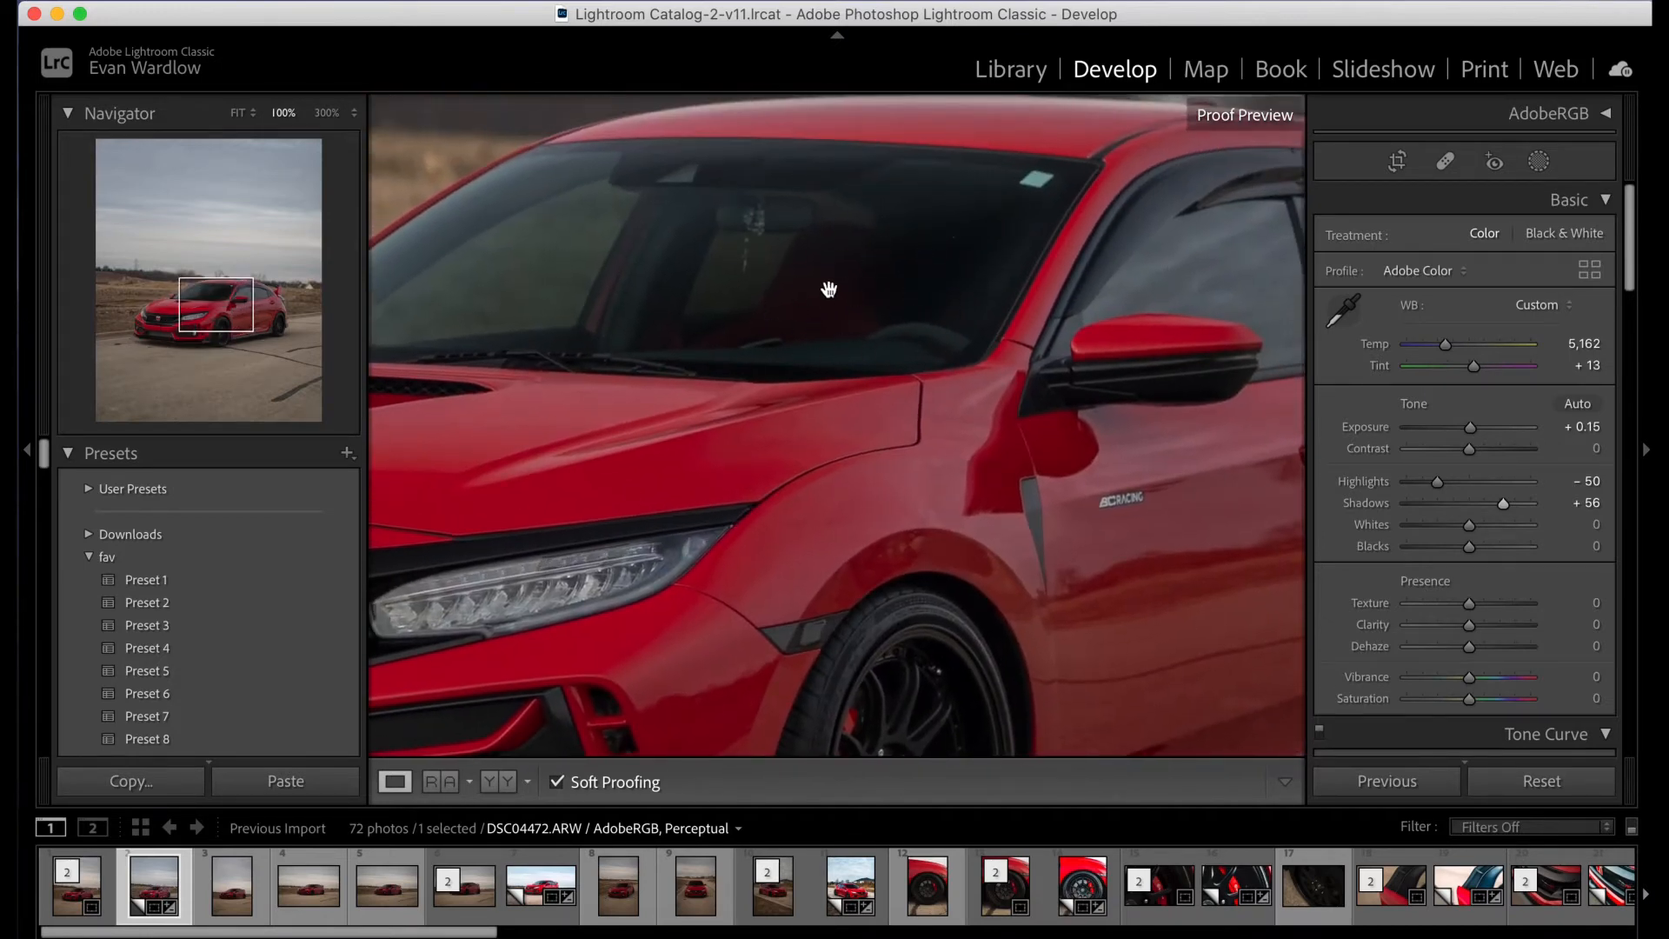
click(236, 113)
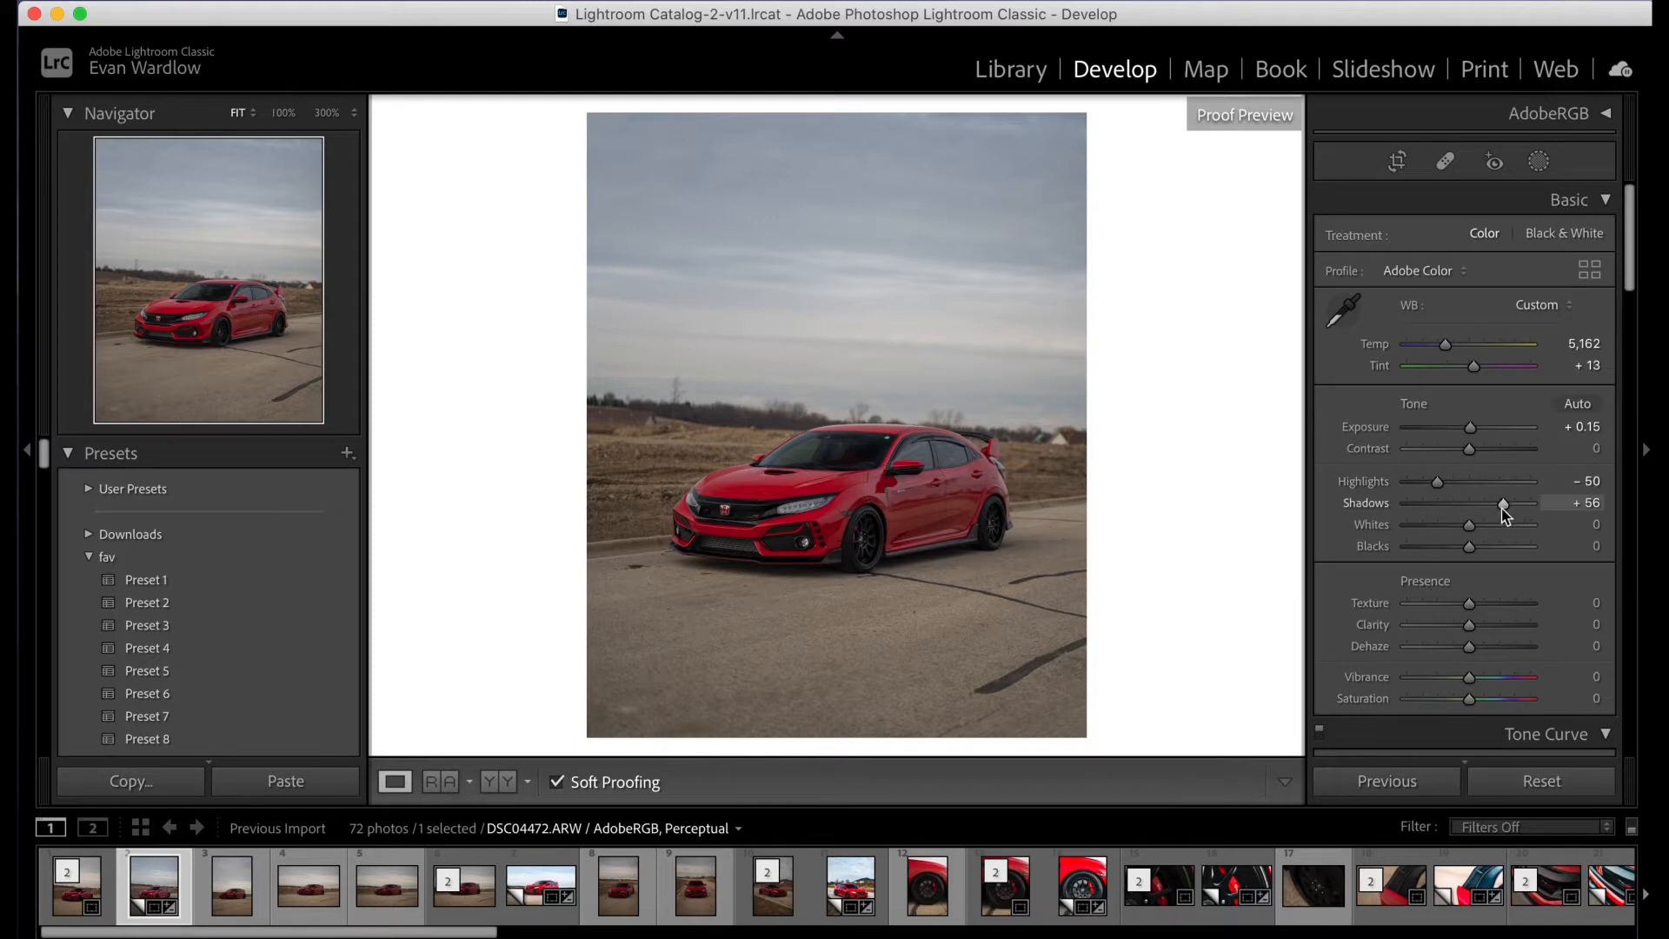
- Set Shadows to +69 and Whites to +63
drag(1504, 507, 1521, 504)
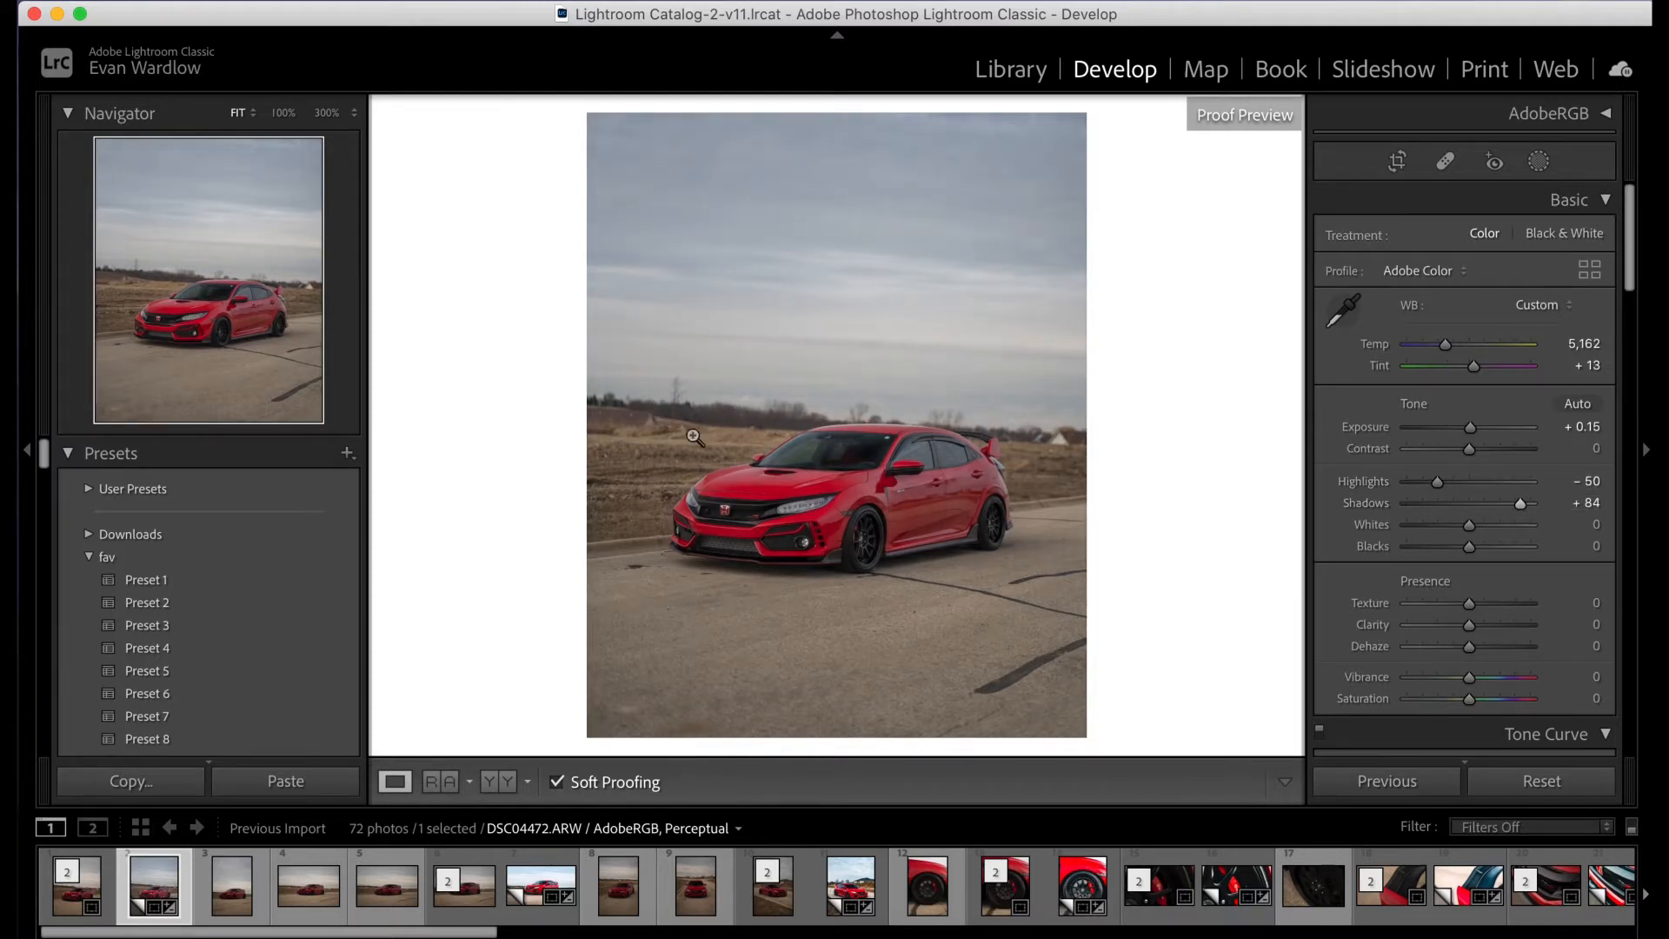
drag(1519, 509, 1509, 510)
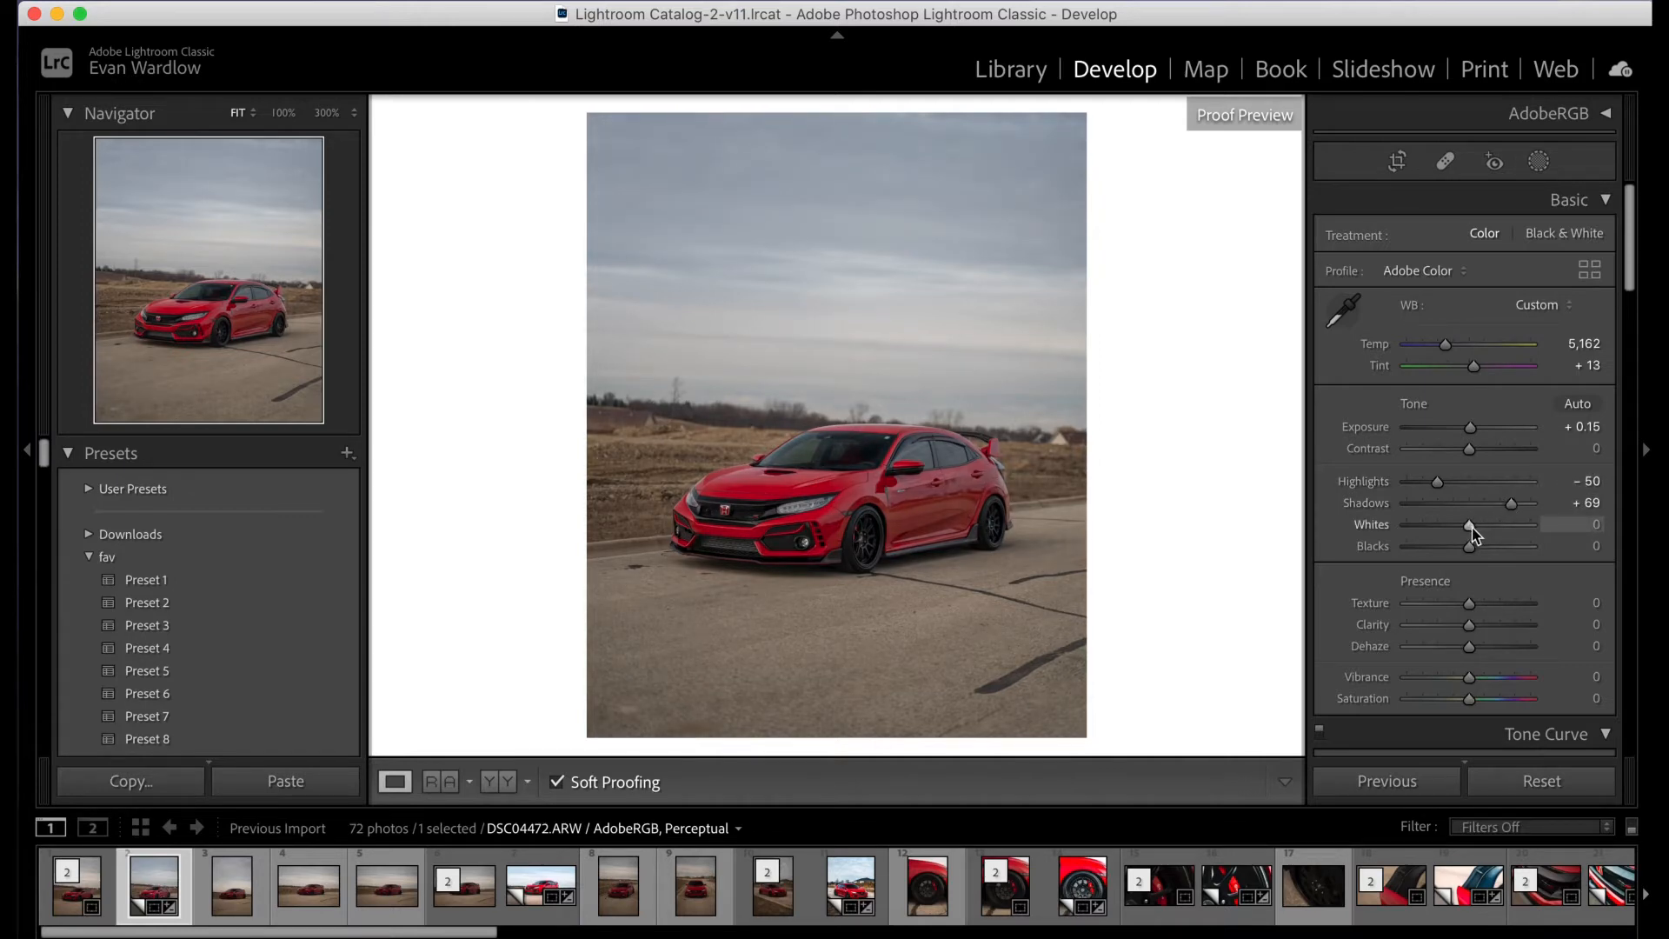
drag(1471, 527, 1507, 541)
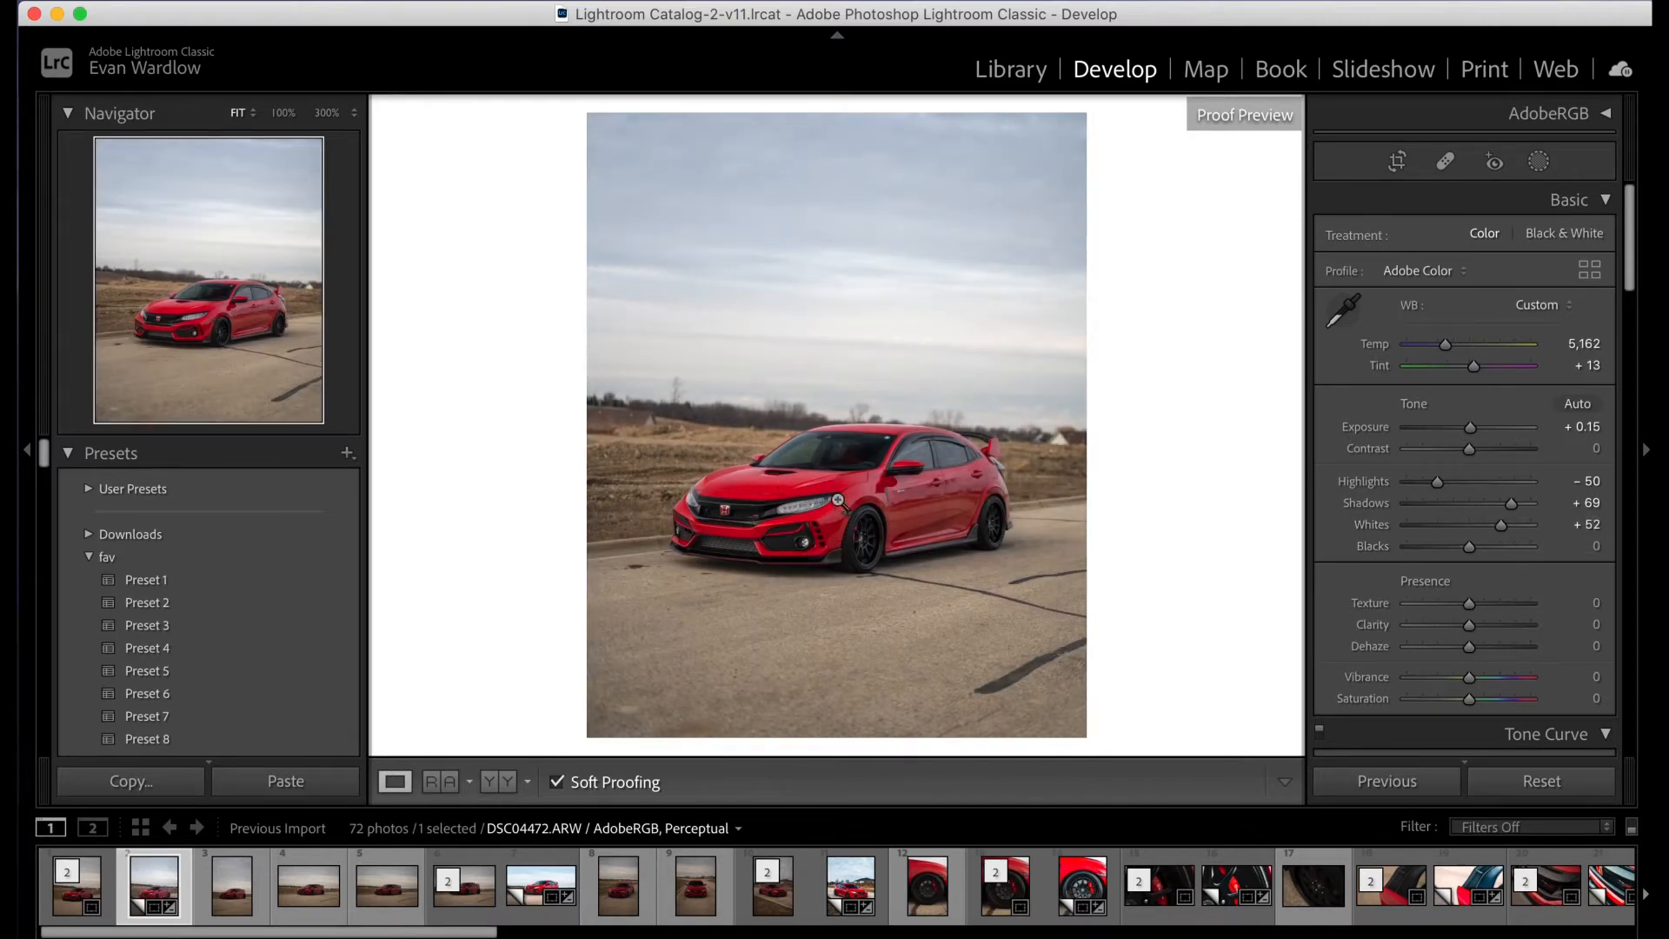
mouse_move(1501, 525)
mouse_down()
mouse_move(1477, 533)
mouse_move(1518, 535)
mouse_up()
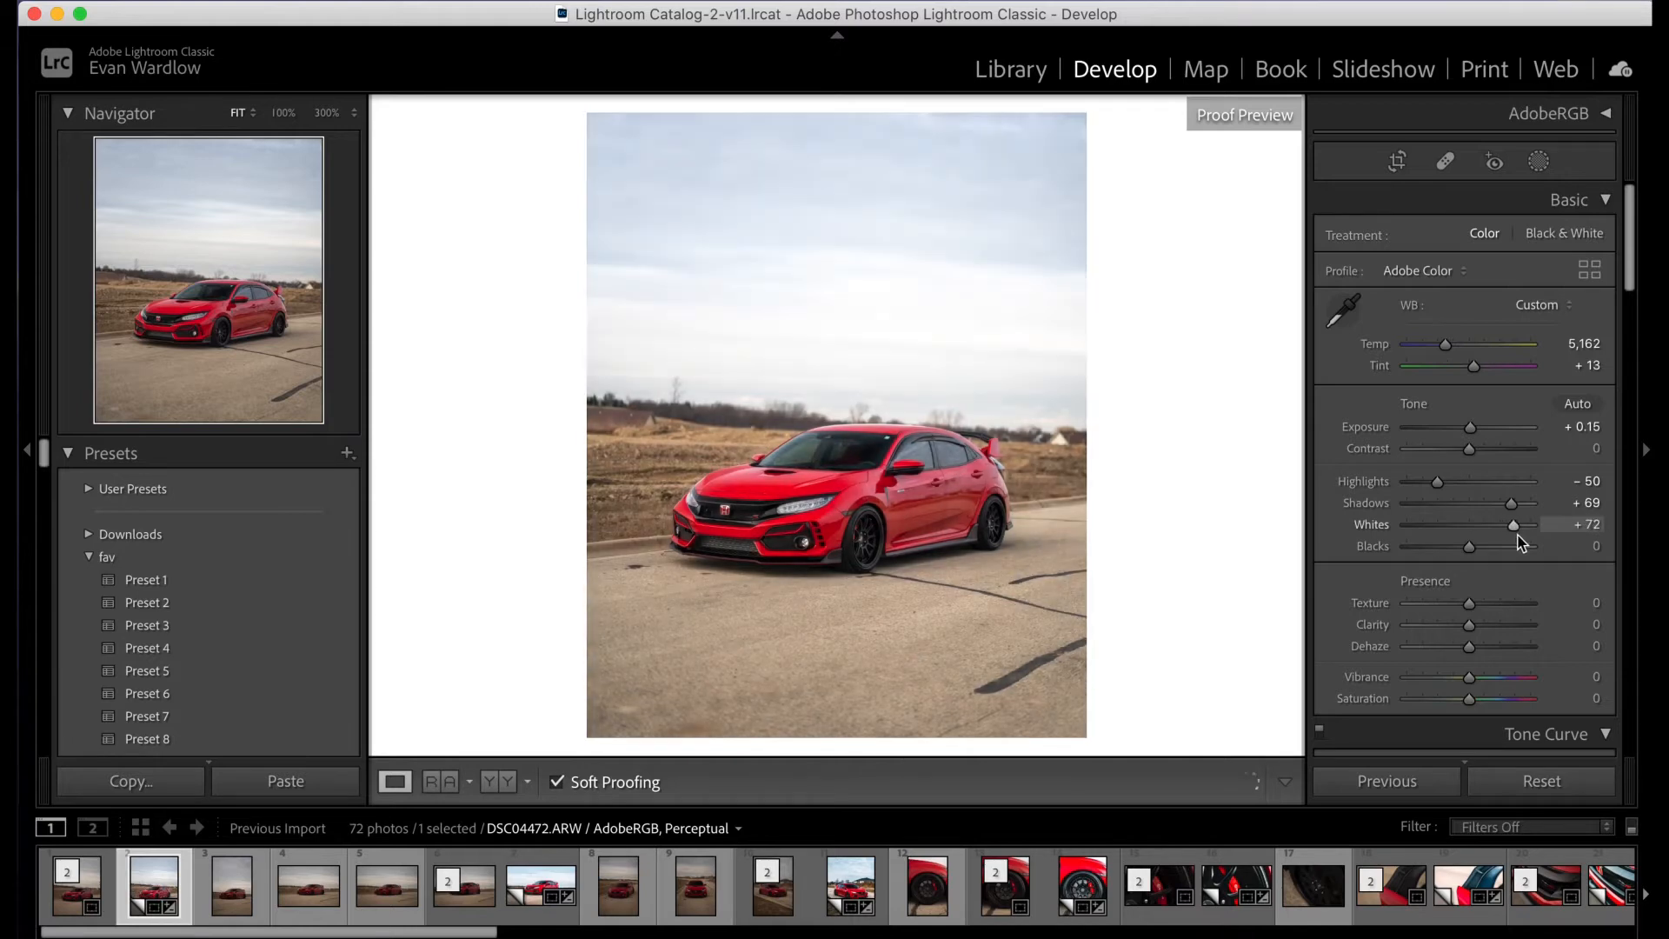
double_click(1386, 532)
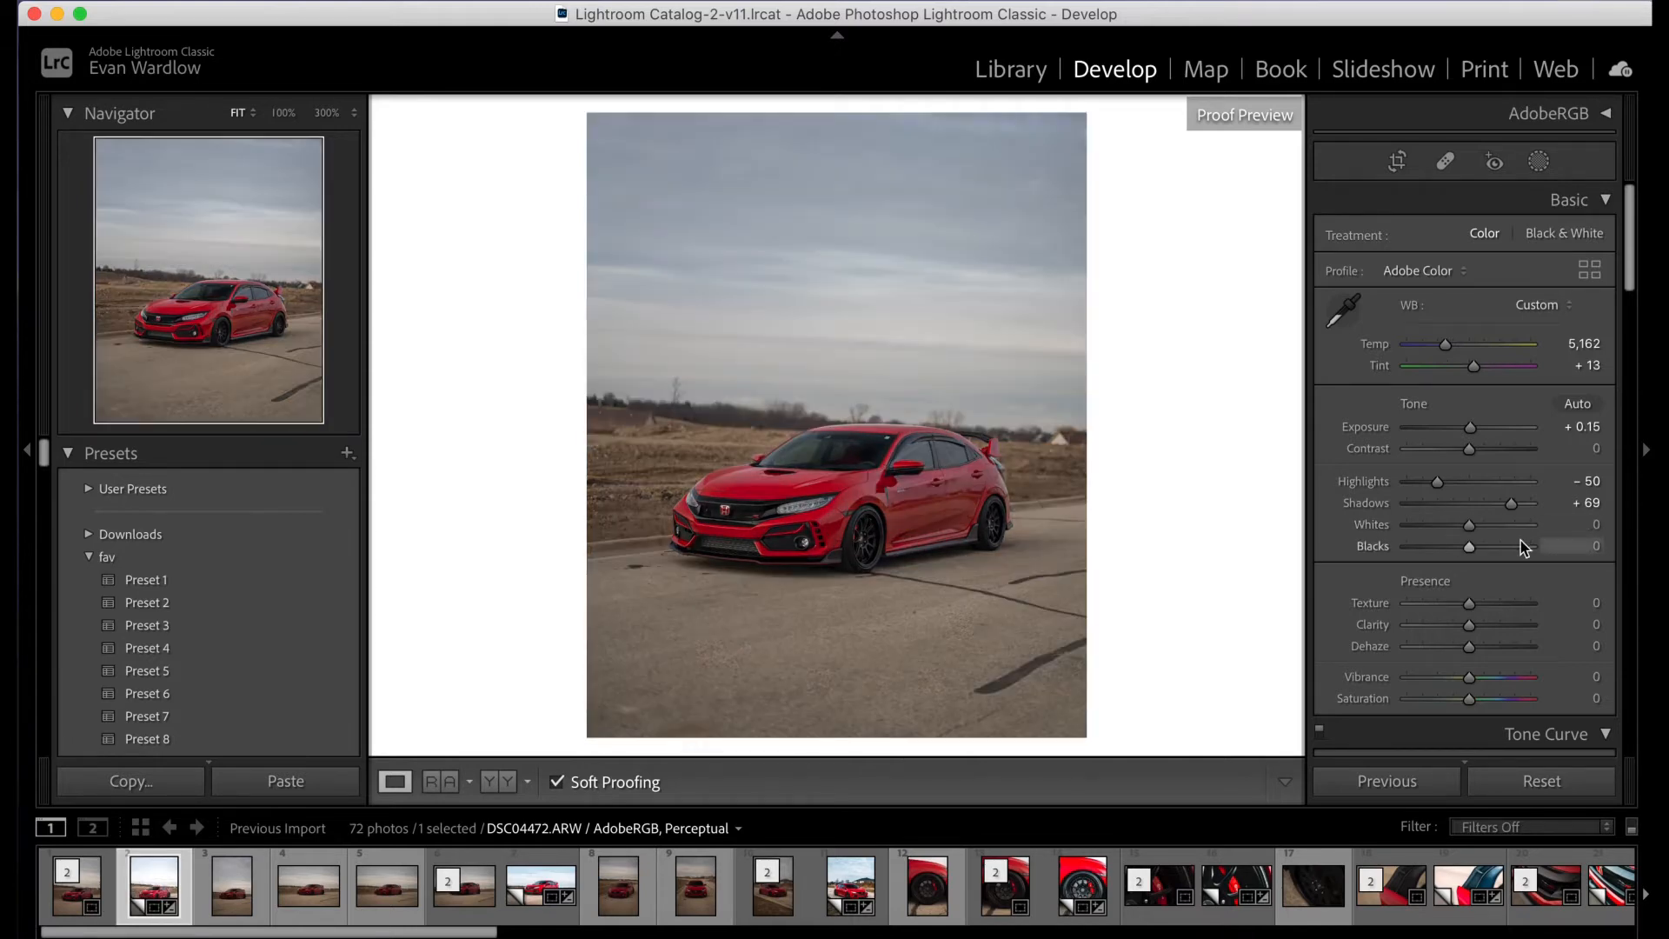
drag(1471, 526, 1511, 527)
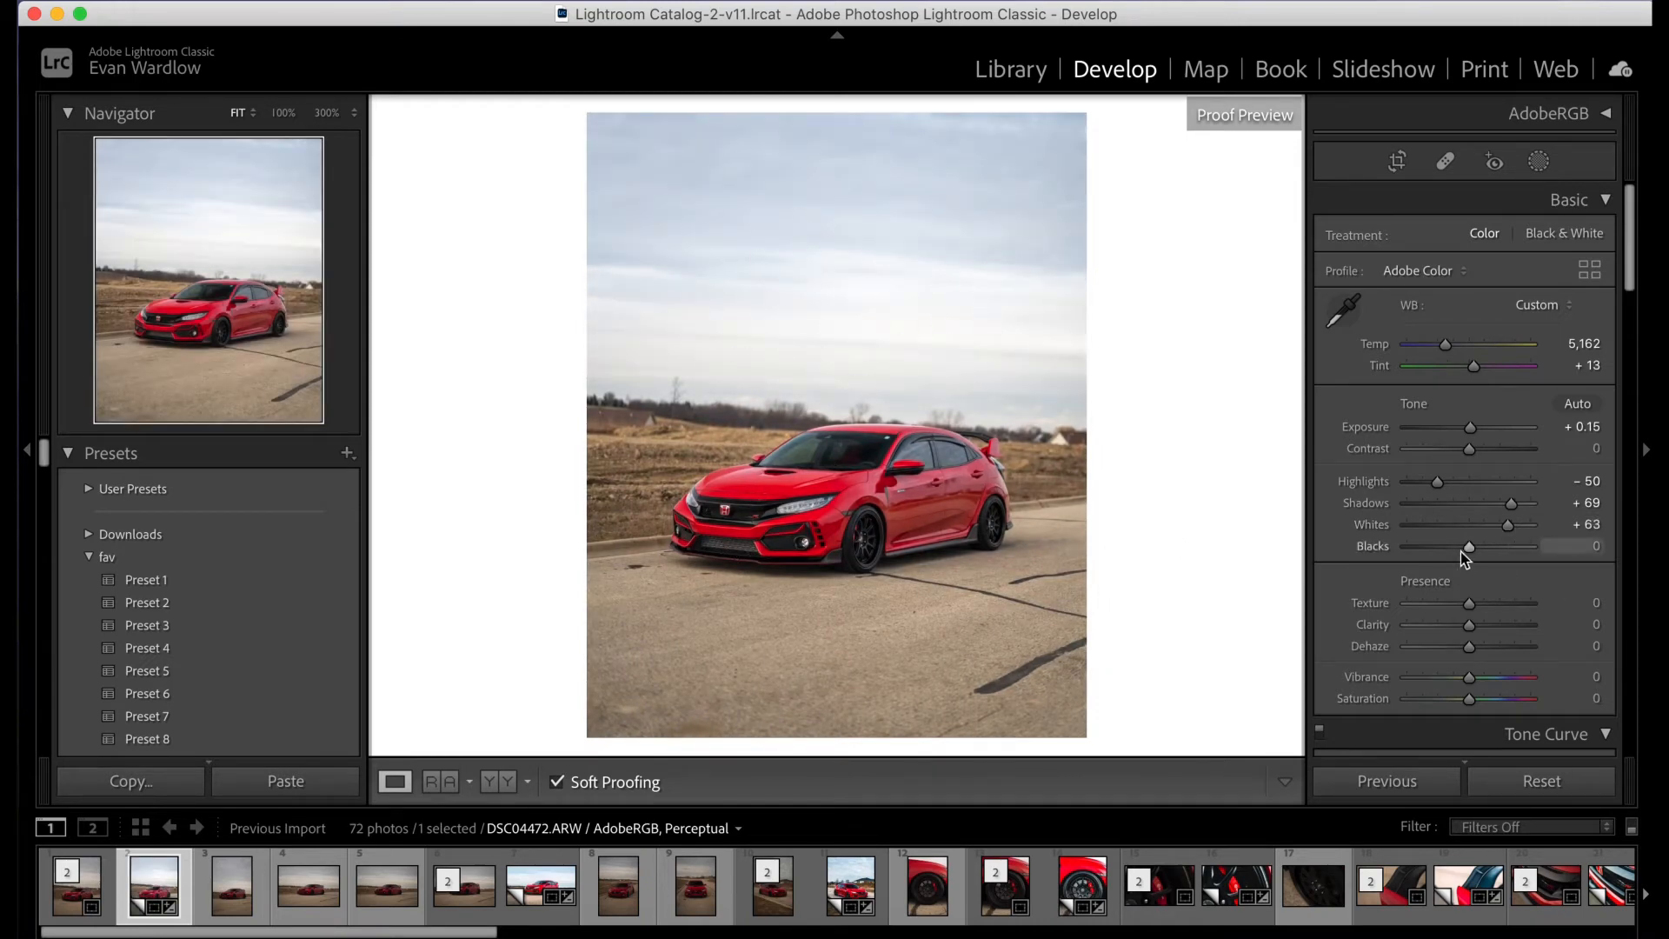
- Try darker and lighter Blacks values, reset them, and set Blacks to -28
drag(1470, 551, 1455, 556)
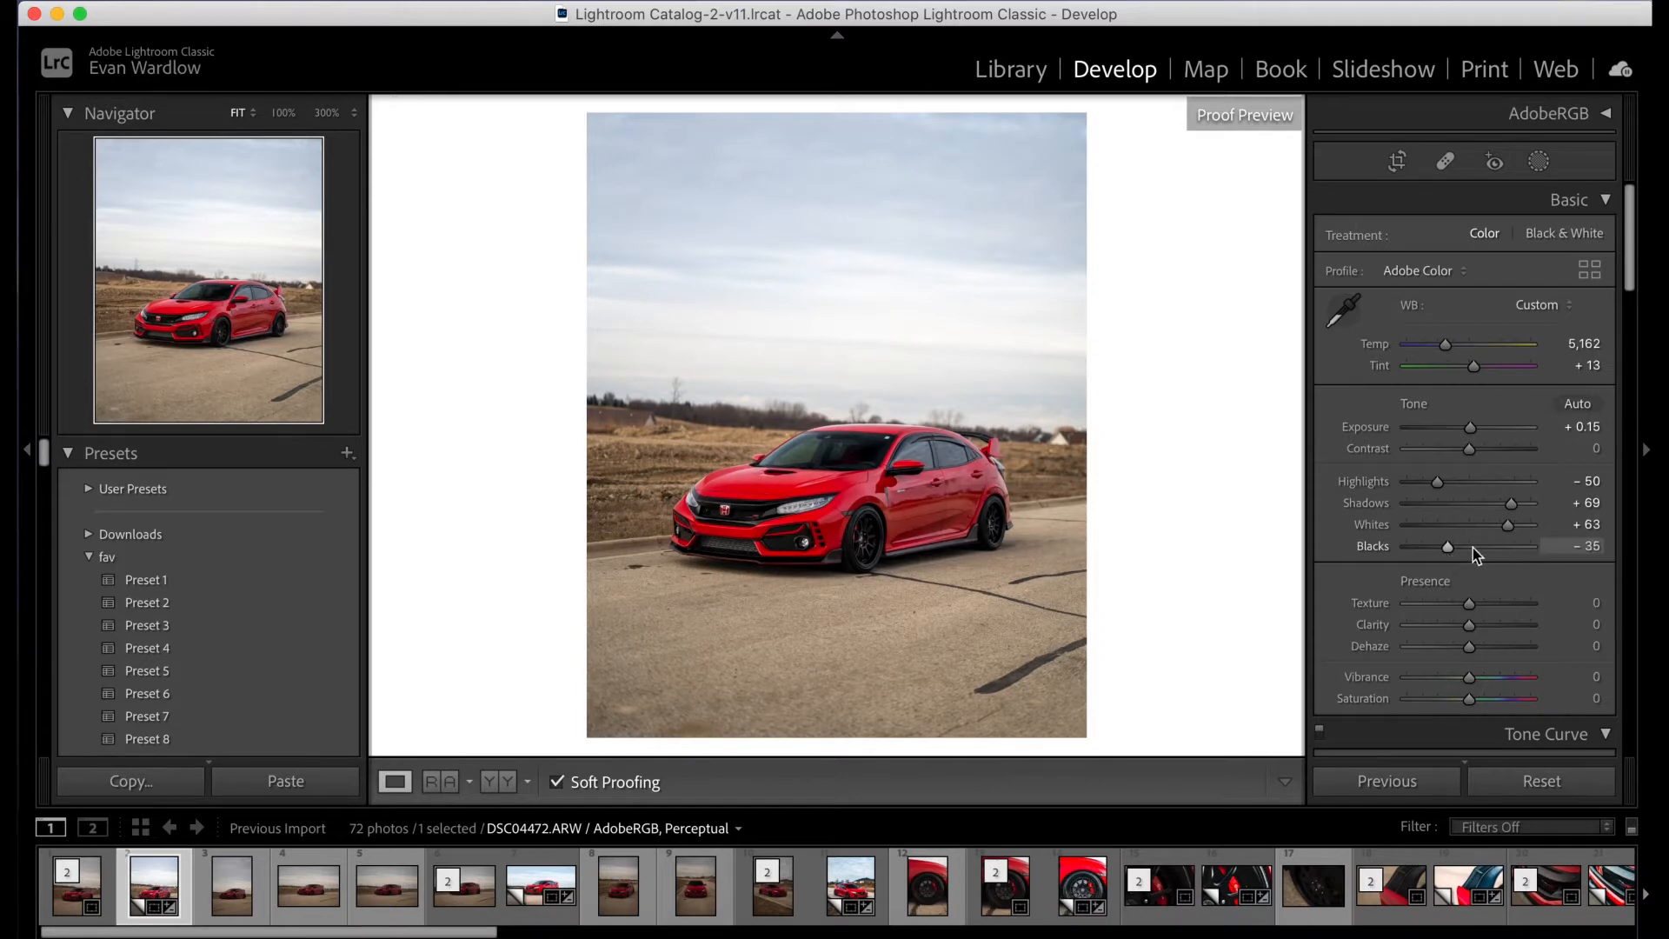
drag(1473, 551, 1501, 548)
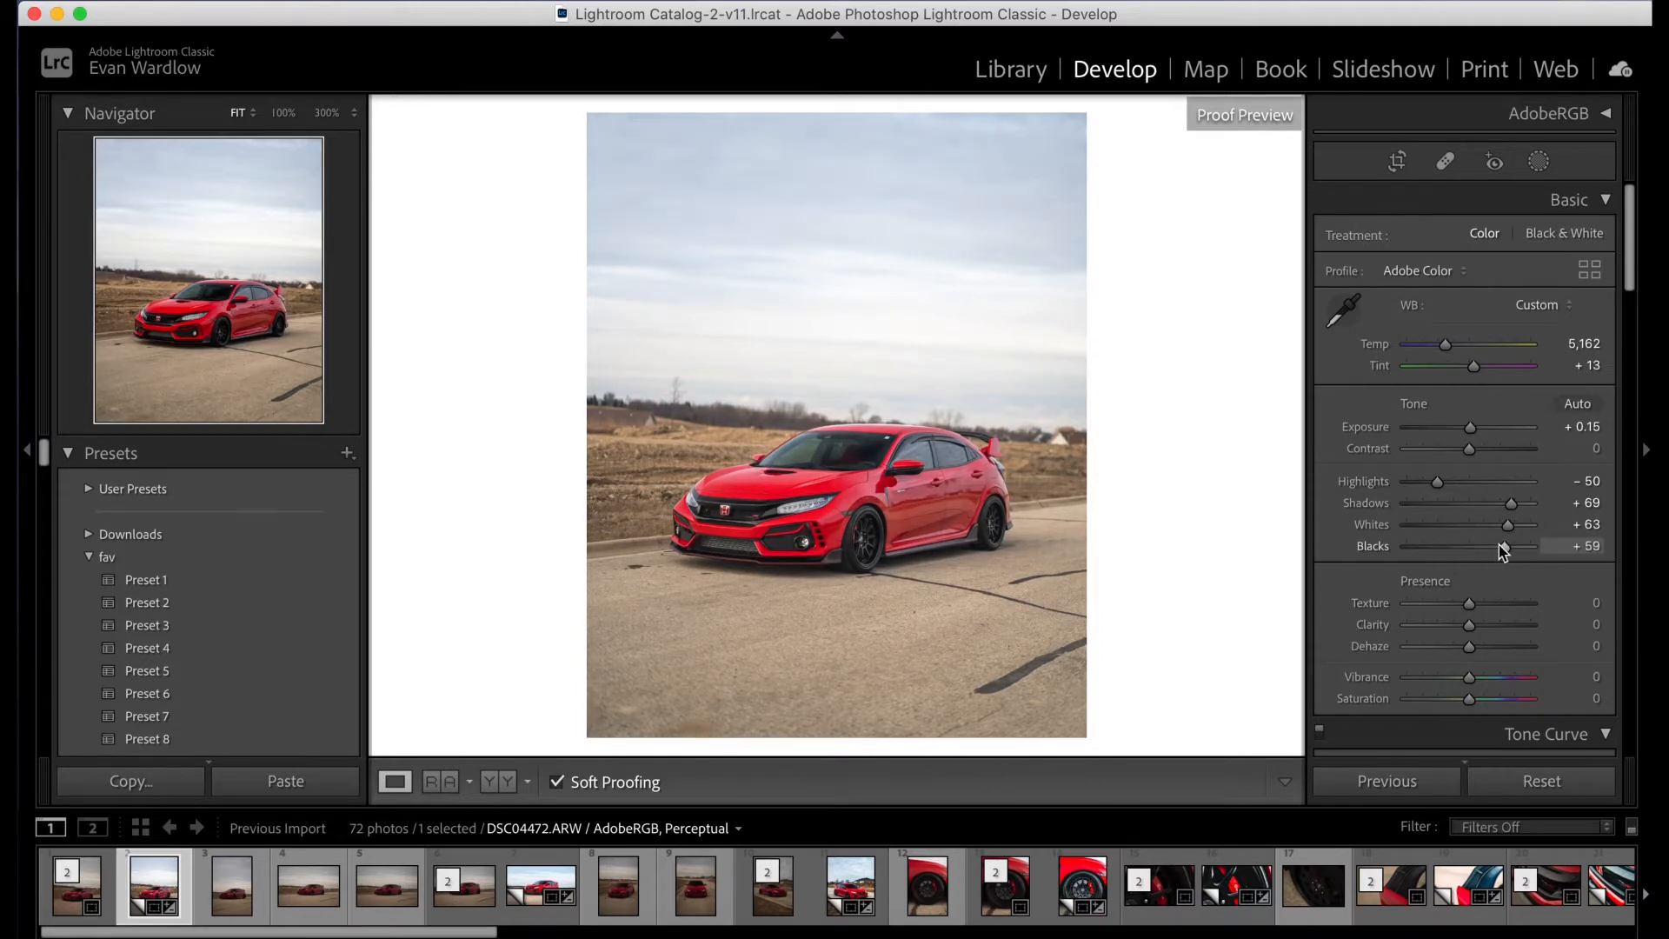
double_click(1389, 548)
drag(1469, 547, 1452, 559)
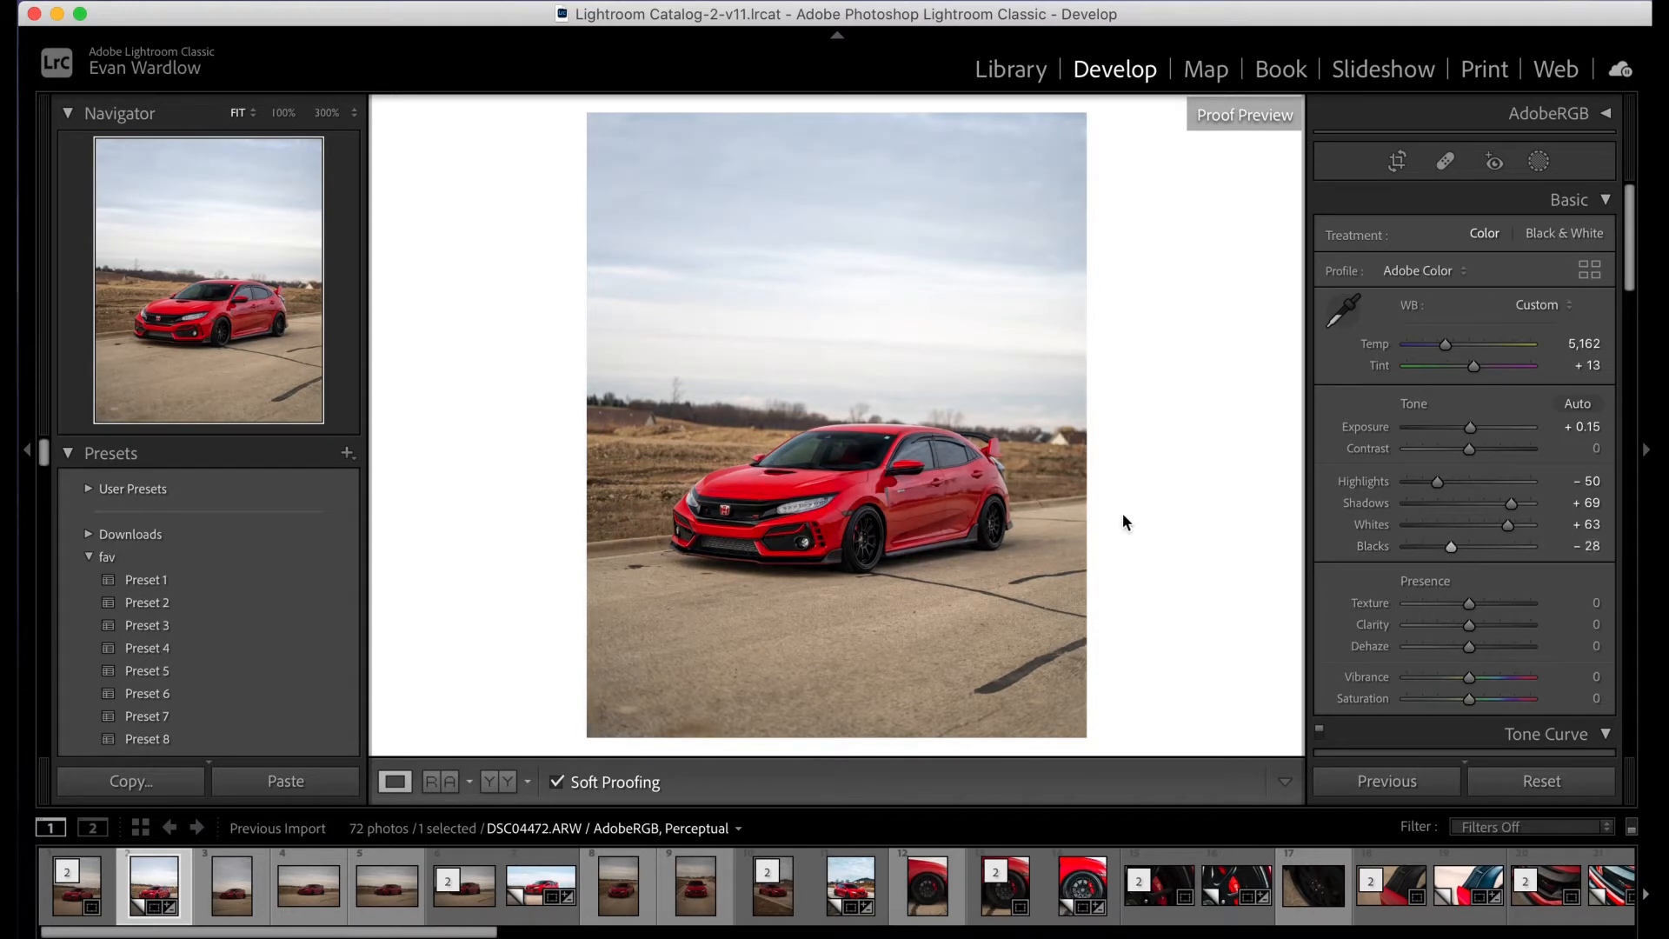
- Compare the edit side by side with the original as the reference photo, and return to the single-photo view
click(441, 782)
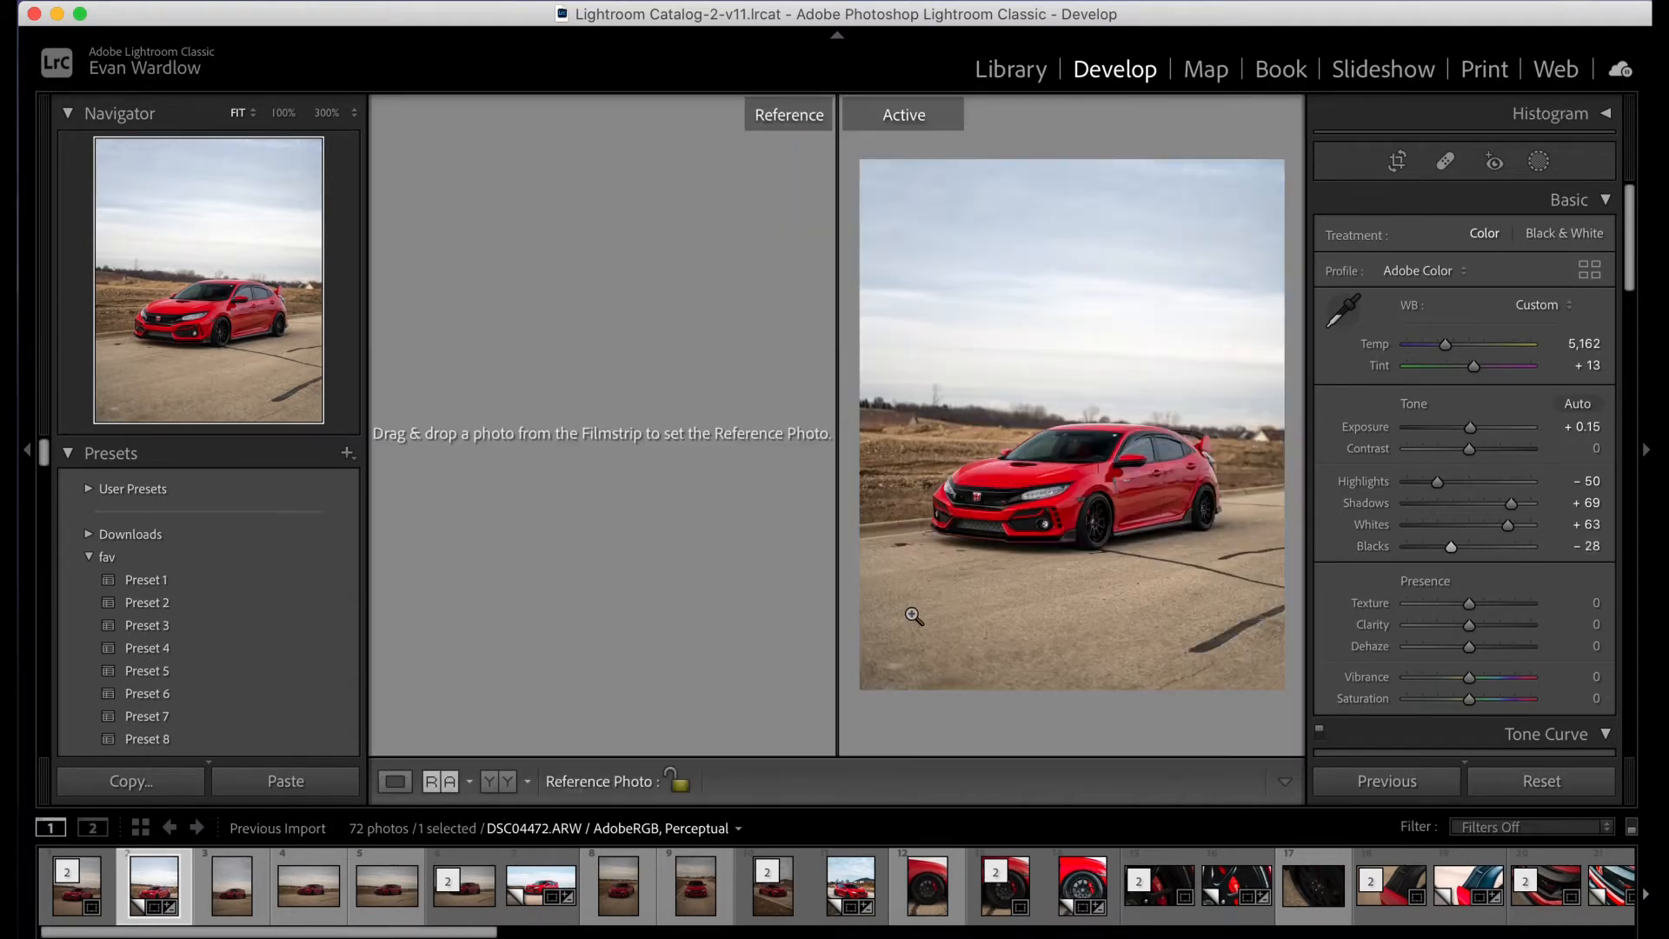
drag(87, 896, 691, 474)
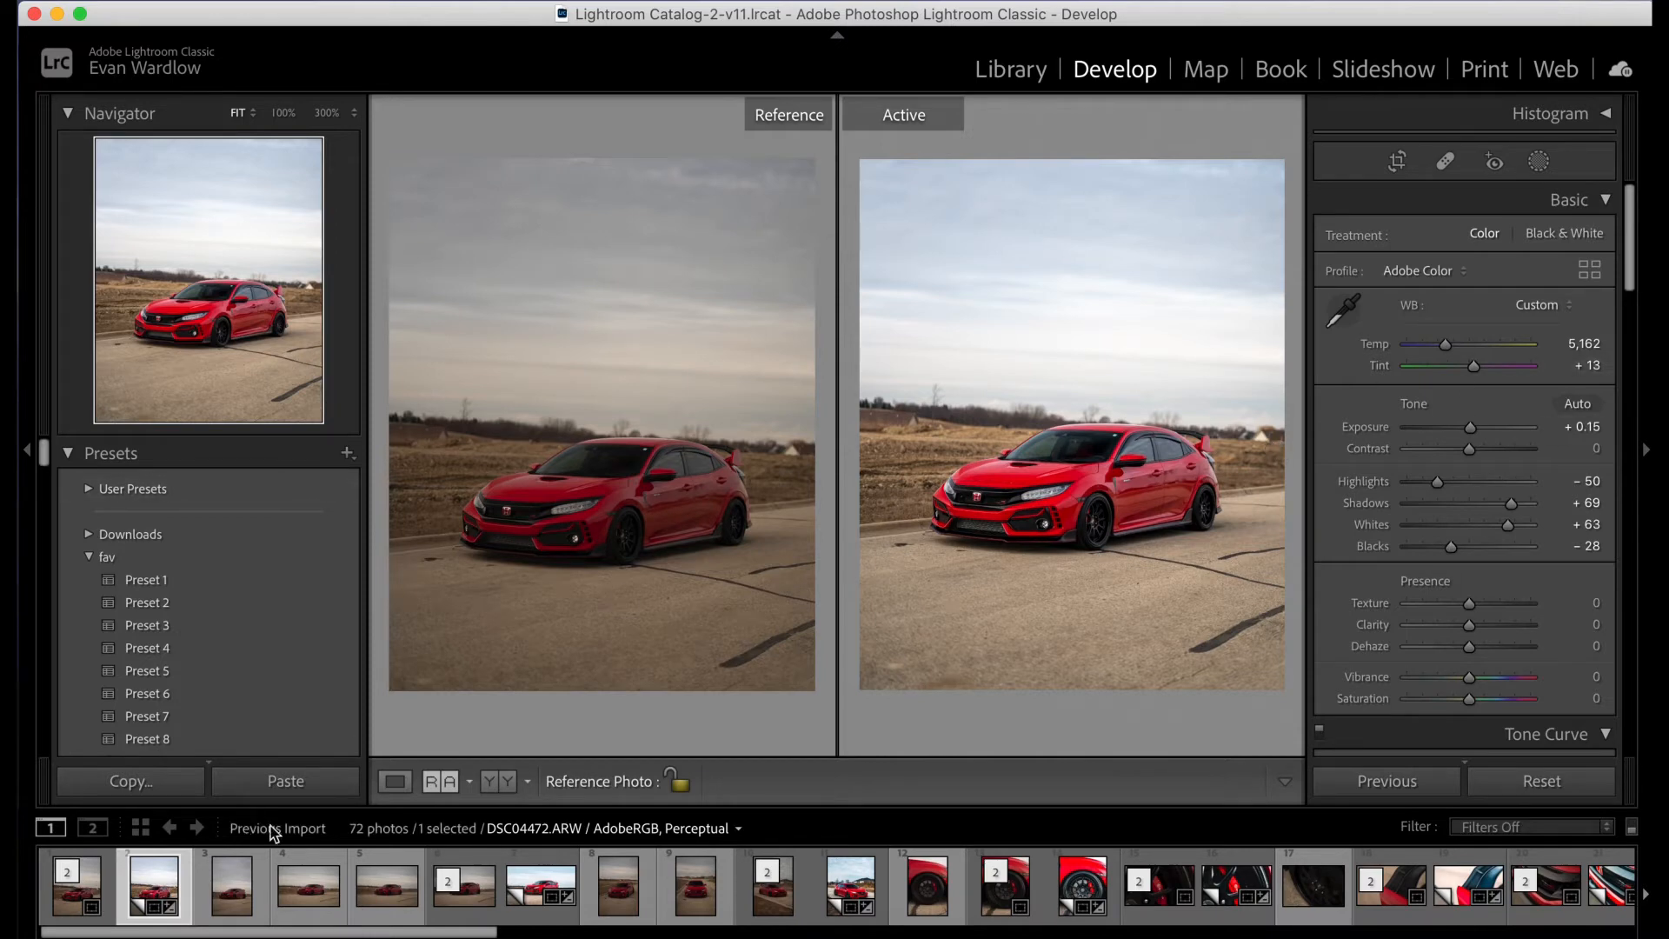
click(395, 781)
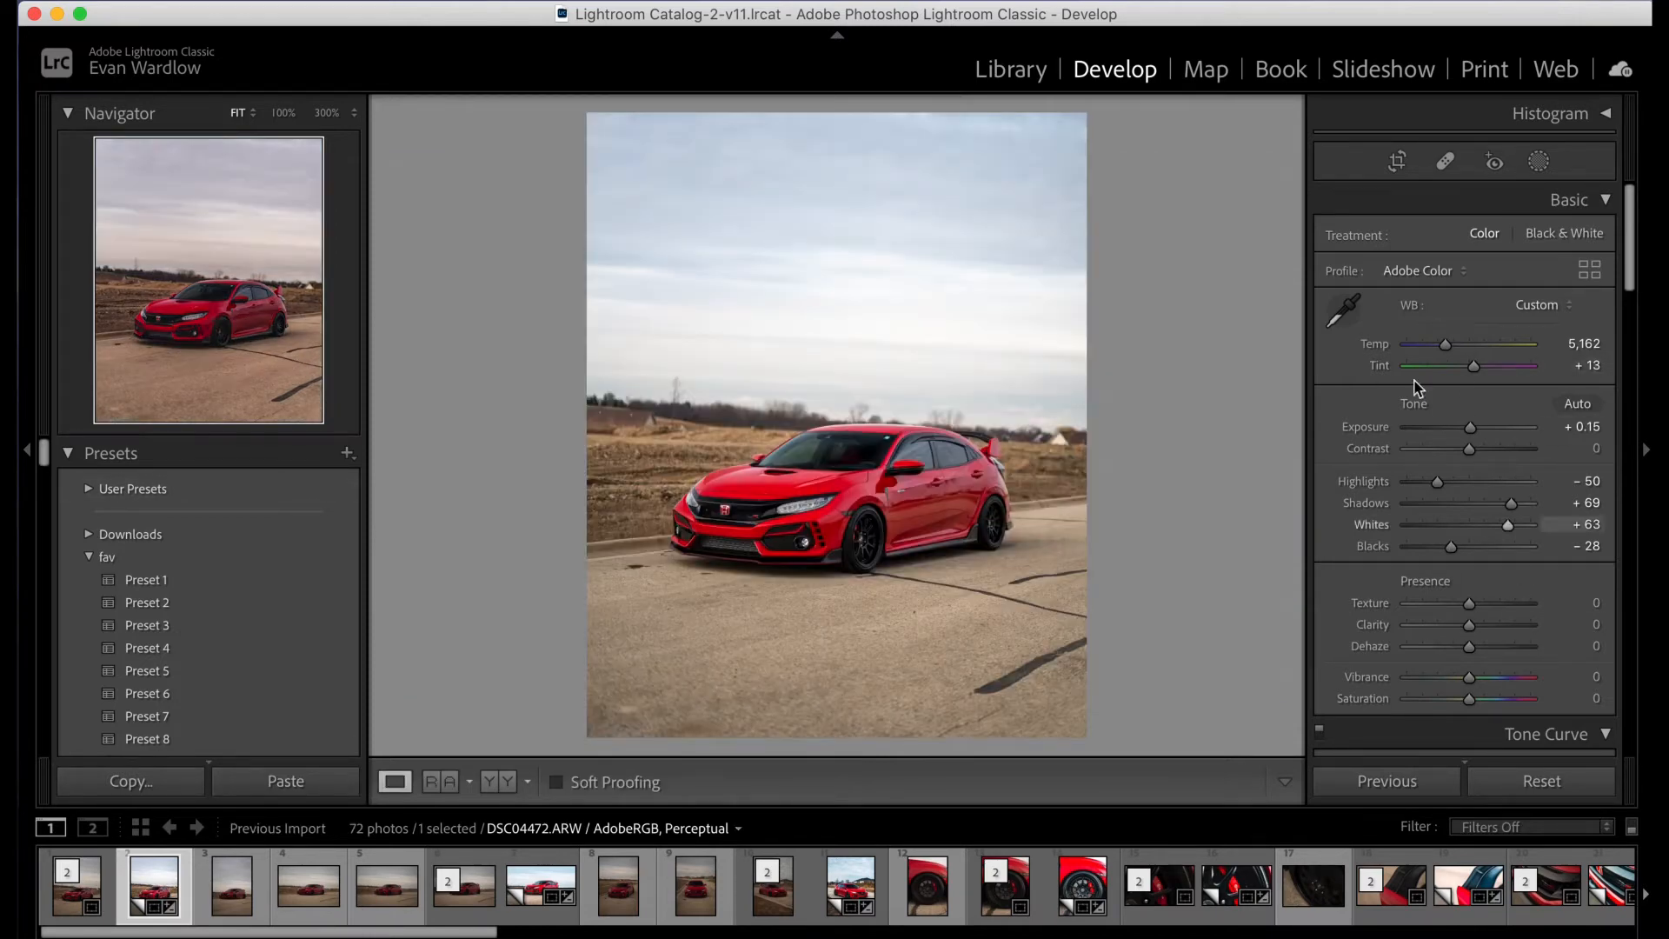
- Set the photo's Clarity to +15
scroll(1426, 383, down, 2)
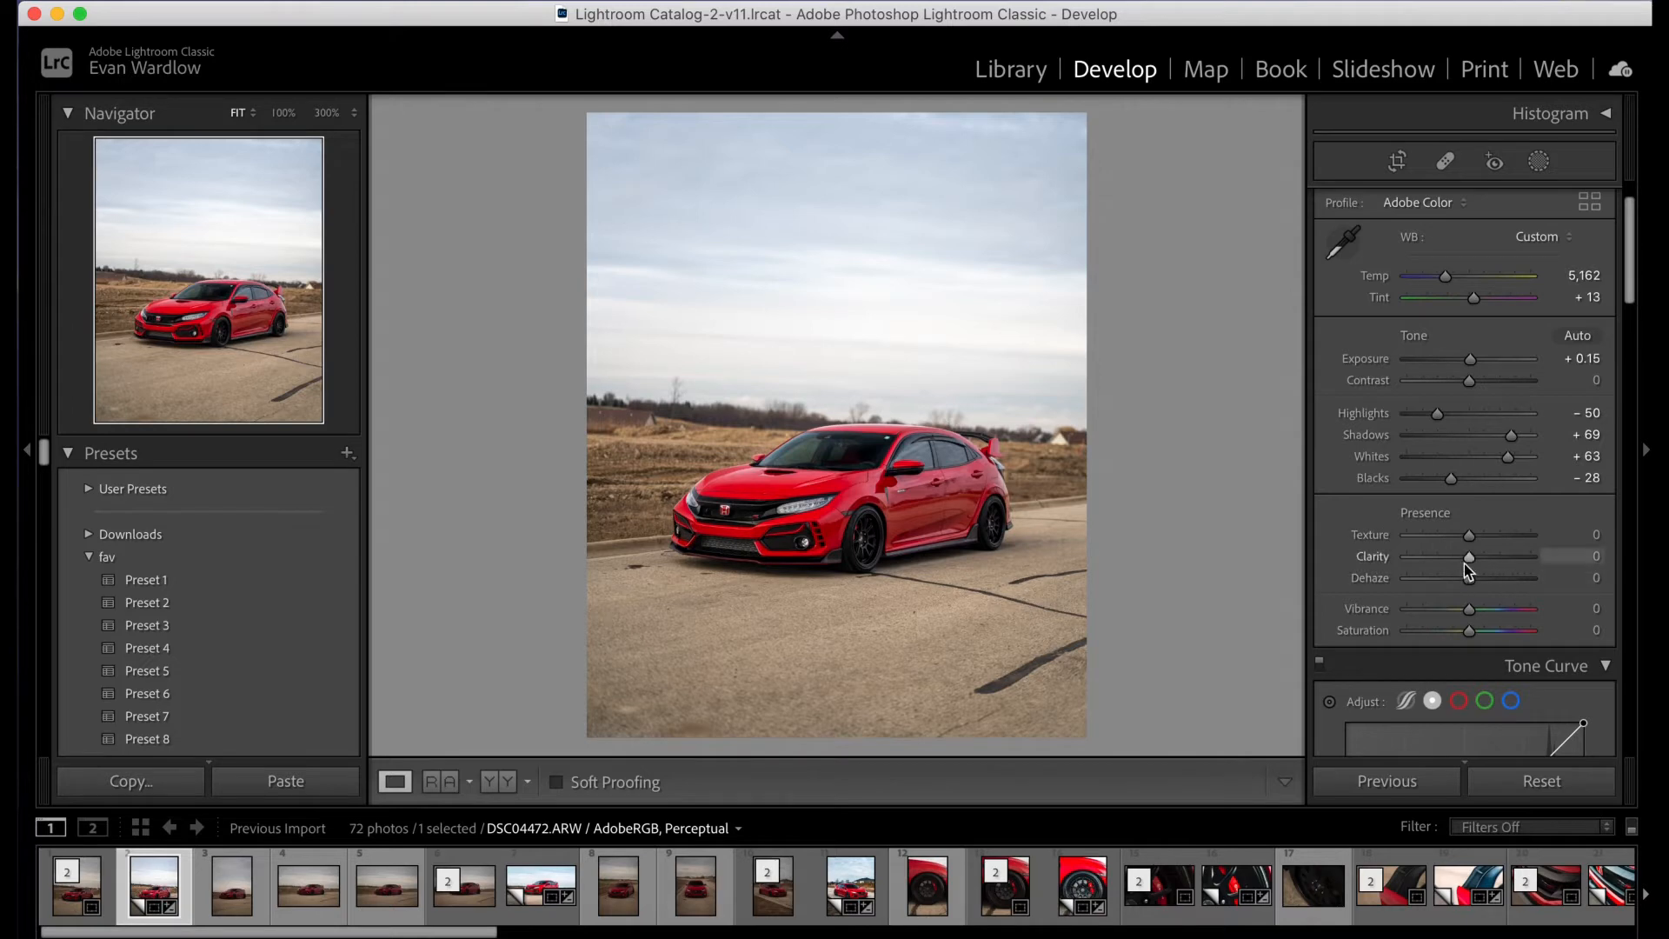
mouse_move(1470, 563)
mouse_down()
mouse_move(1501, 563)
mouse_move(1485, 568)
mouse_up()
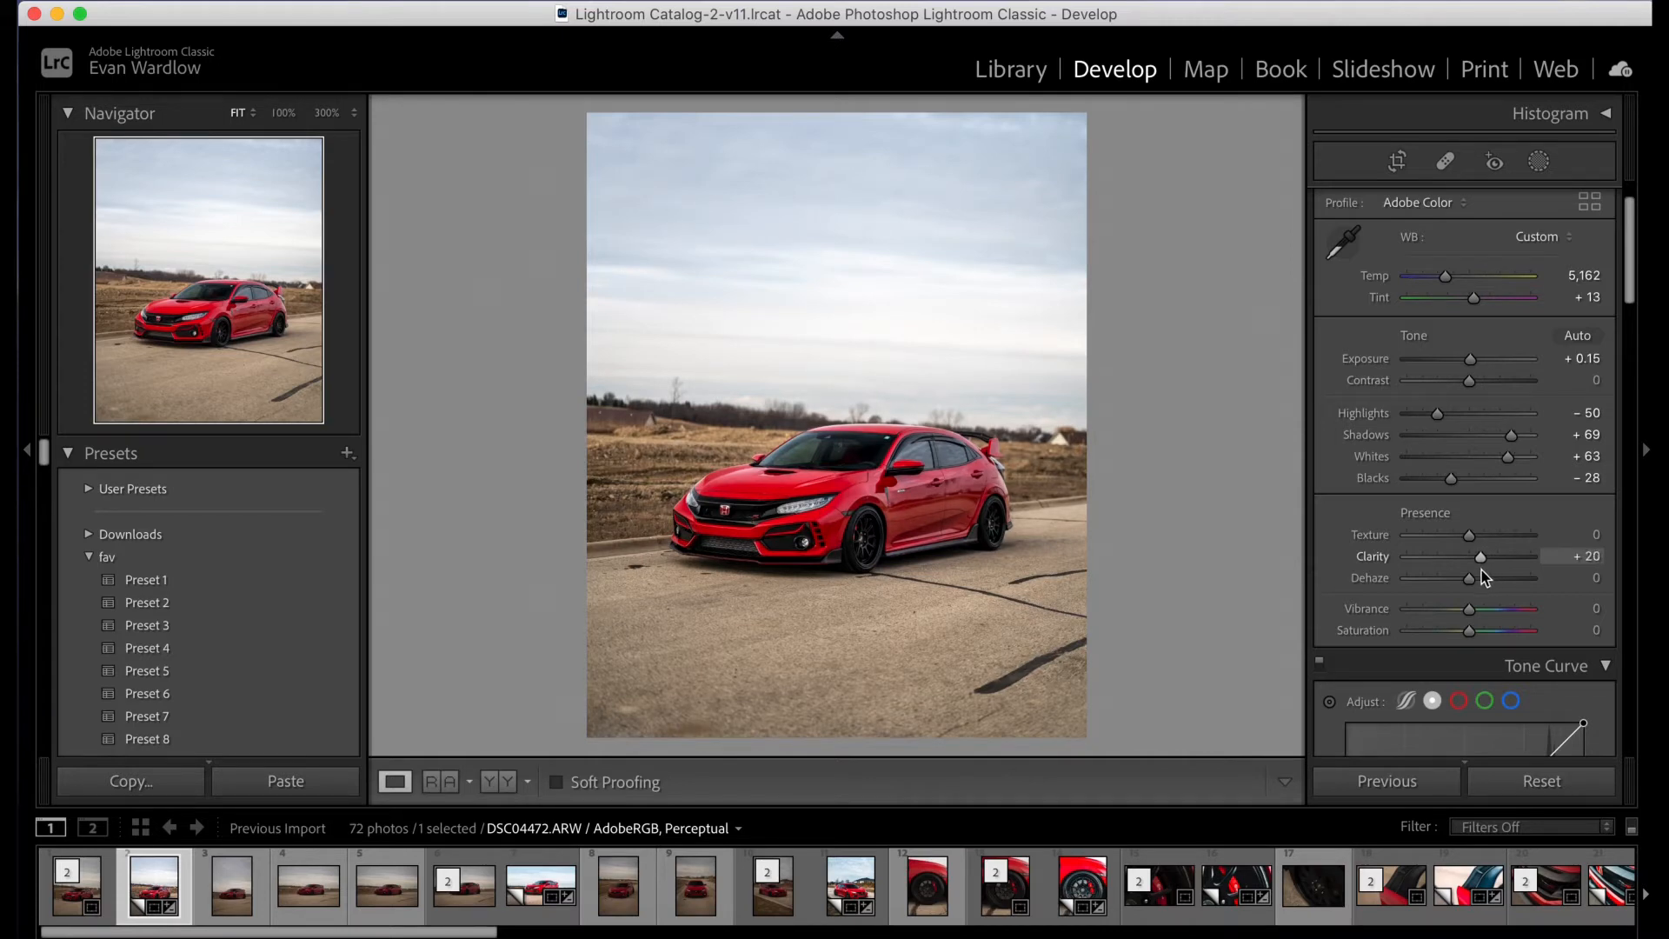
mouse_move(1482, 570)
mouse_down()
mouse_move(1534, 570)
mouse_move(1473, 576)
mouse_up()
click(1480, 558)
drag(1478, 562, 1481, 565)
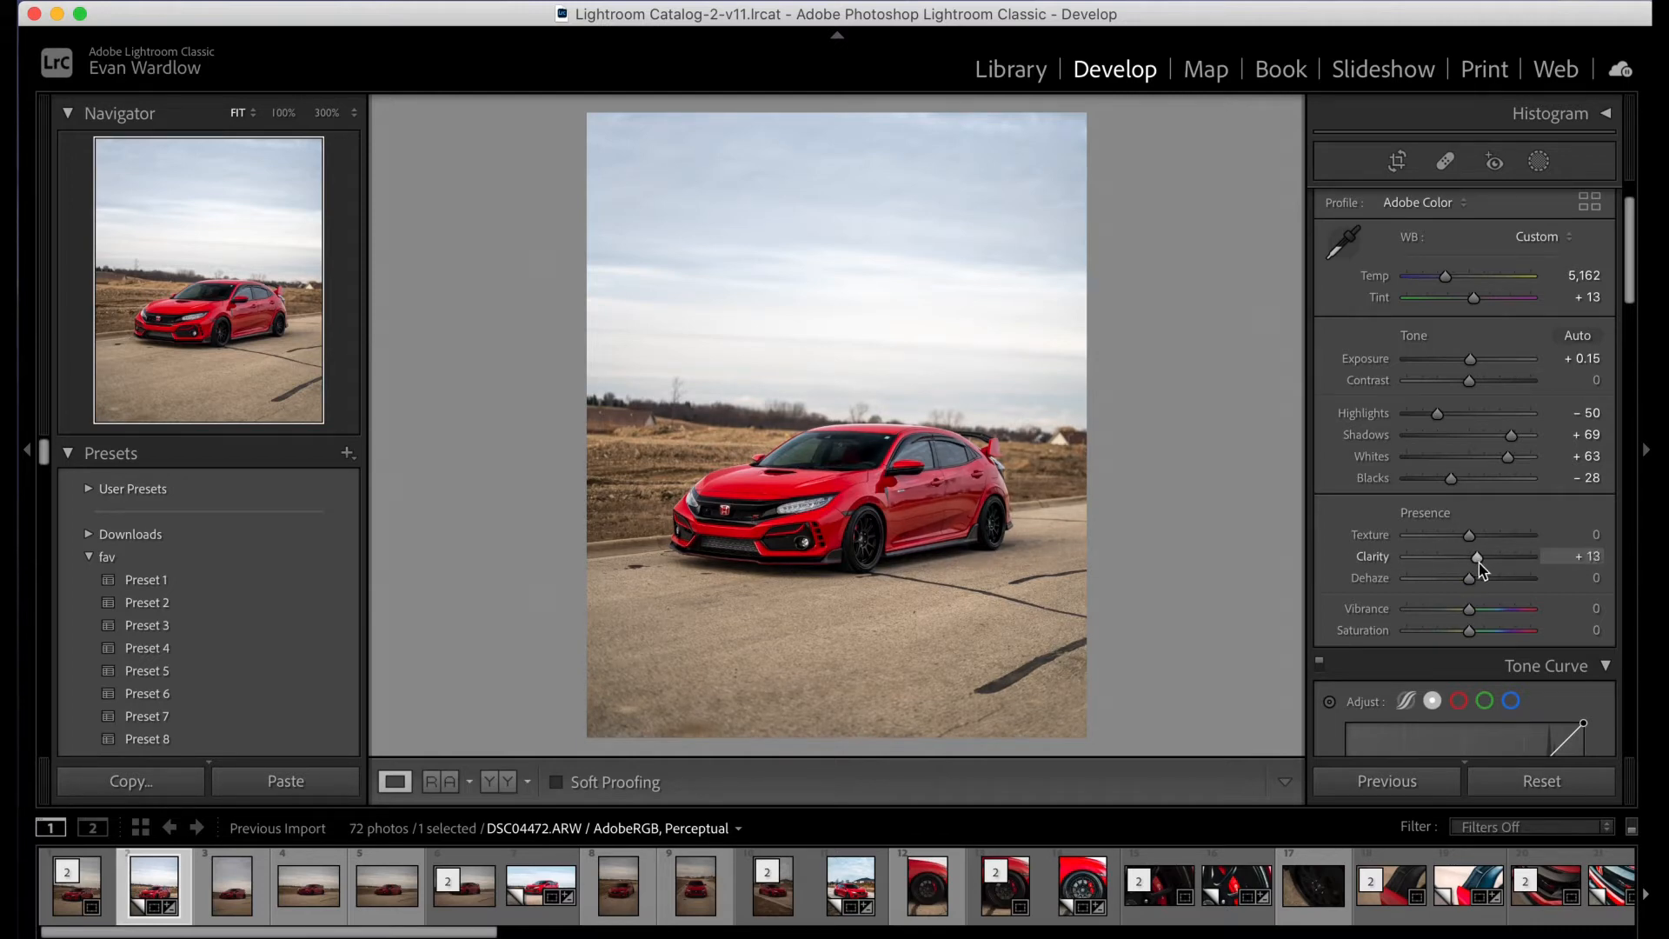
click(1590, 557)
text(15)
key(Return)
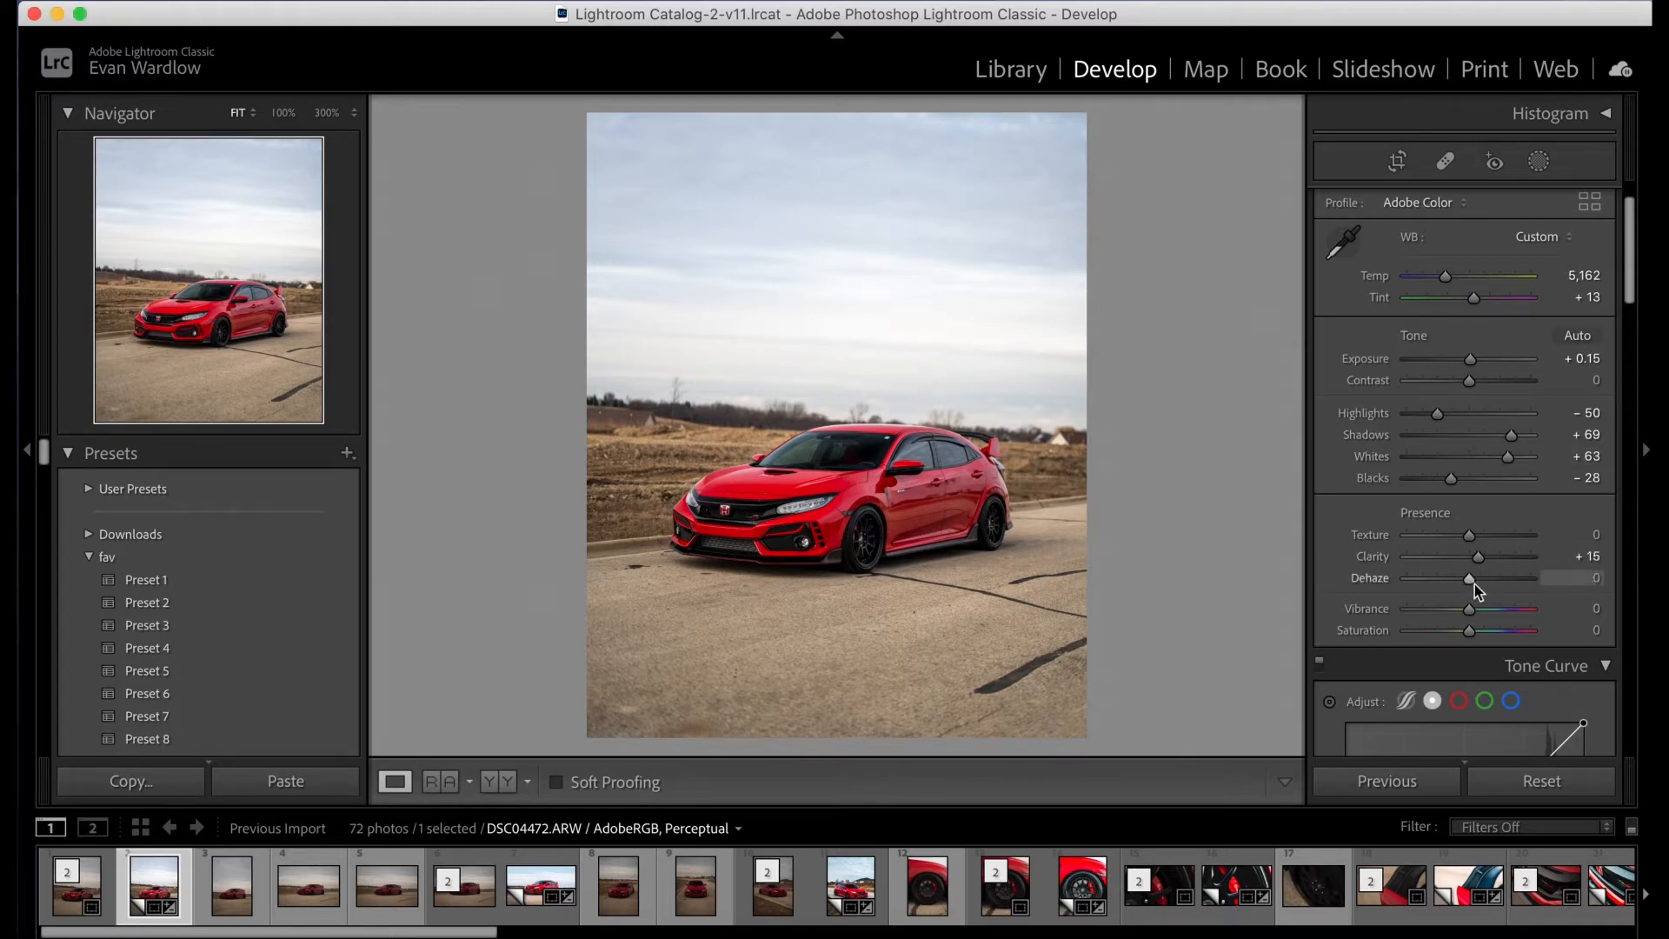
- Try Dehaze at -96 and at +100, and reset it to its default
drag(1470, 579, 1423, 579)
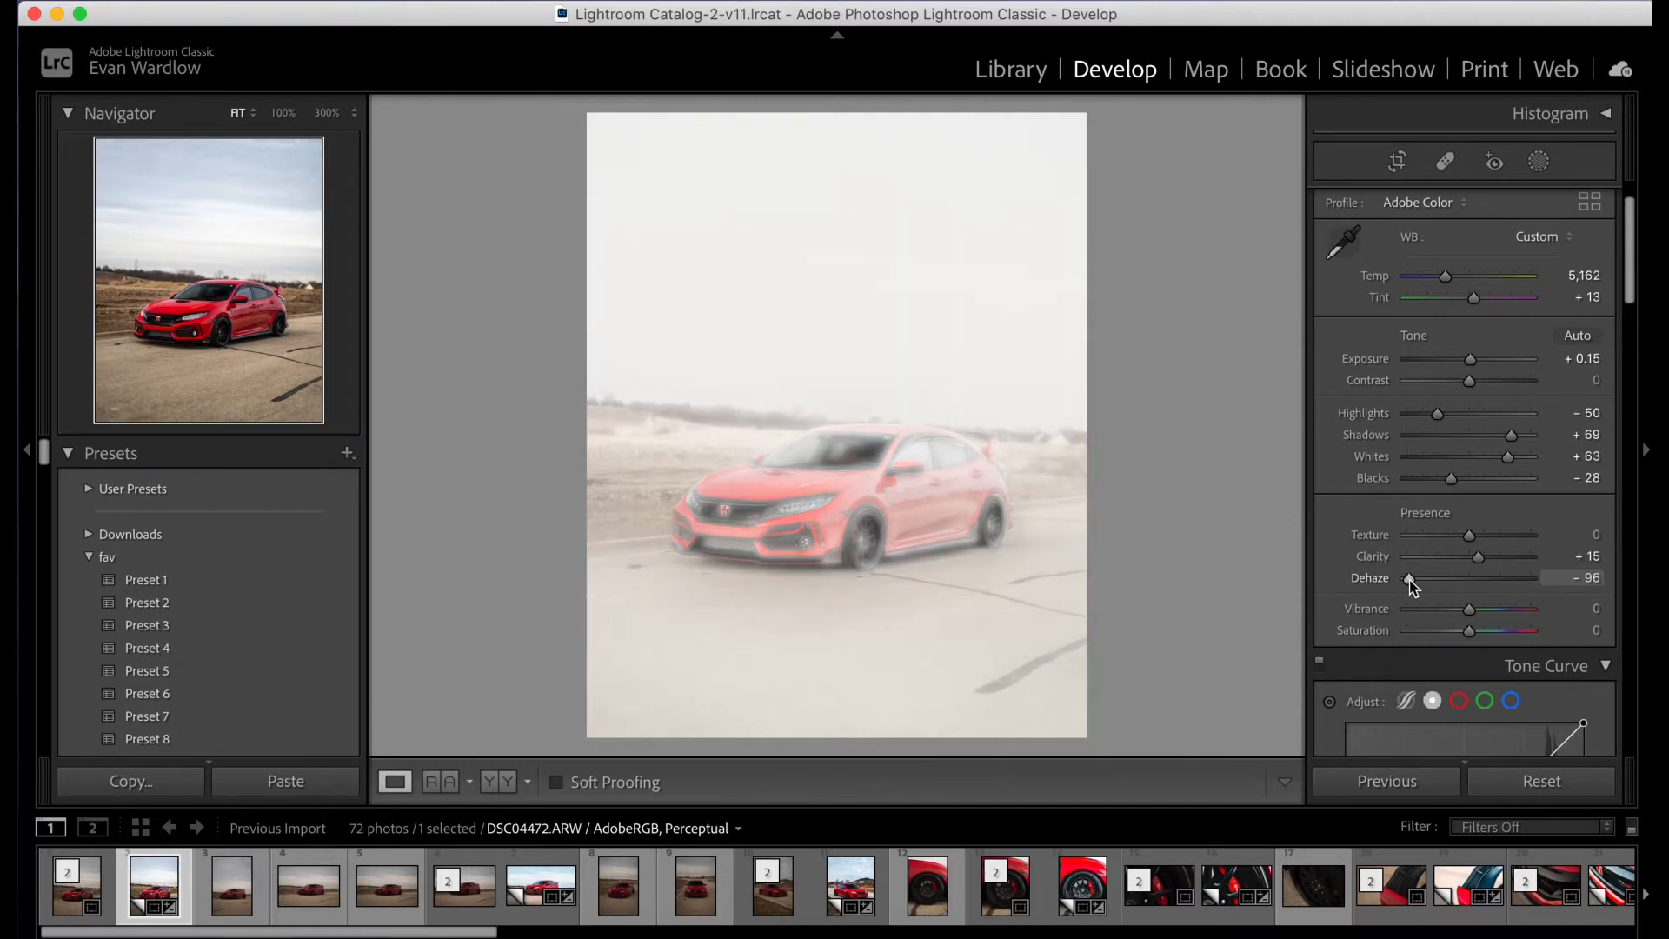
drag(1410, 581, 1610, 581)
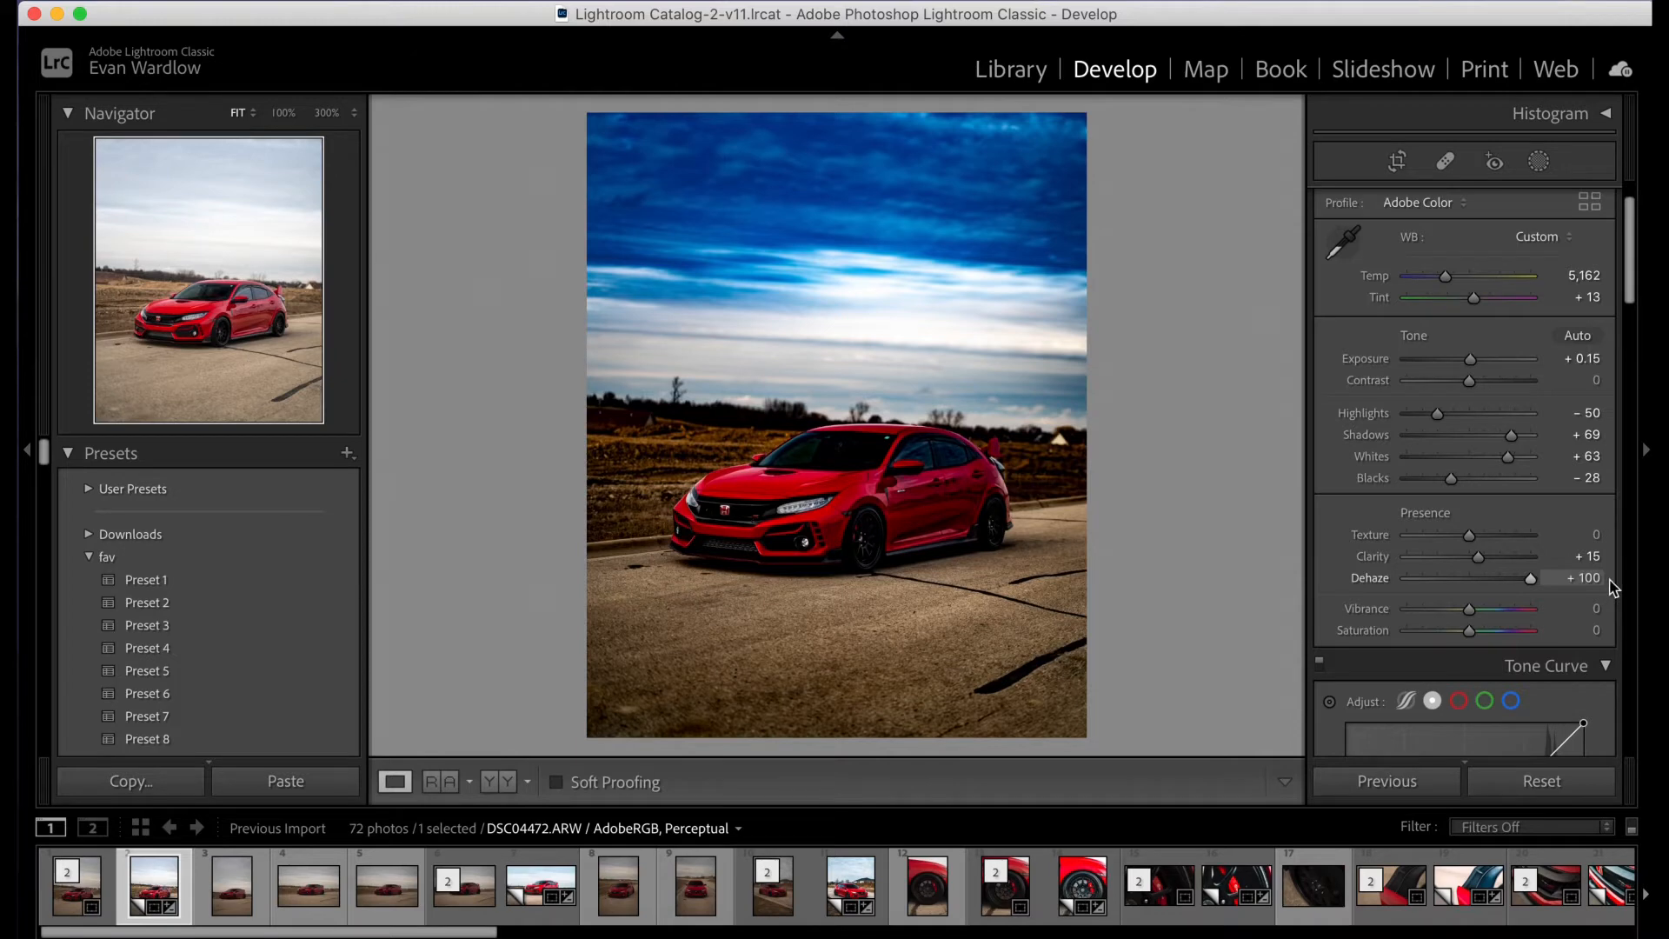
drag(1609, 581, 1476, 597)
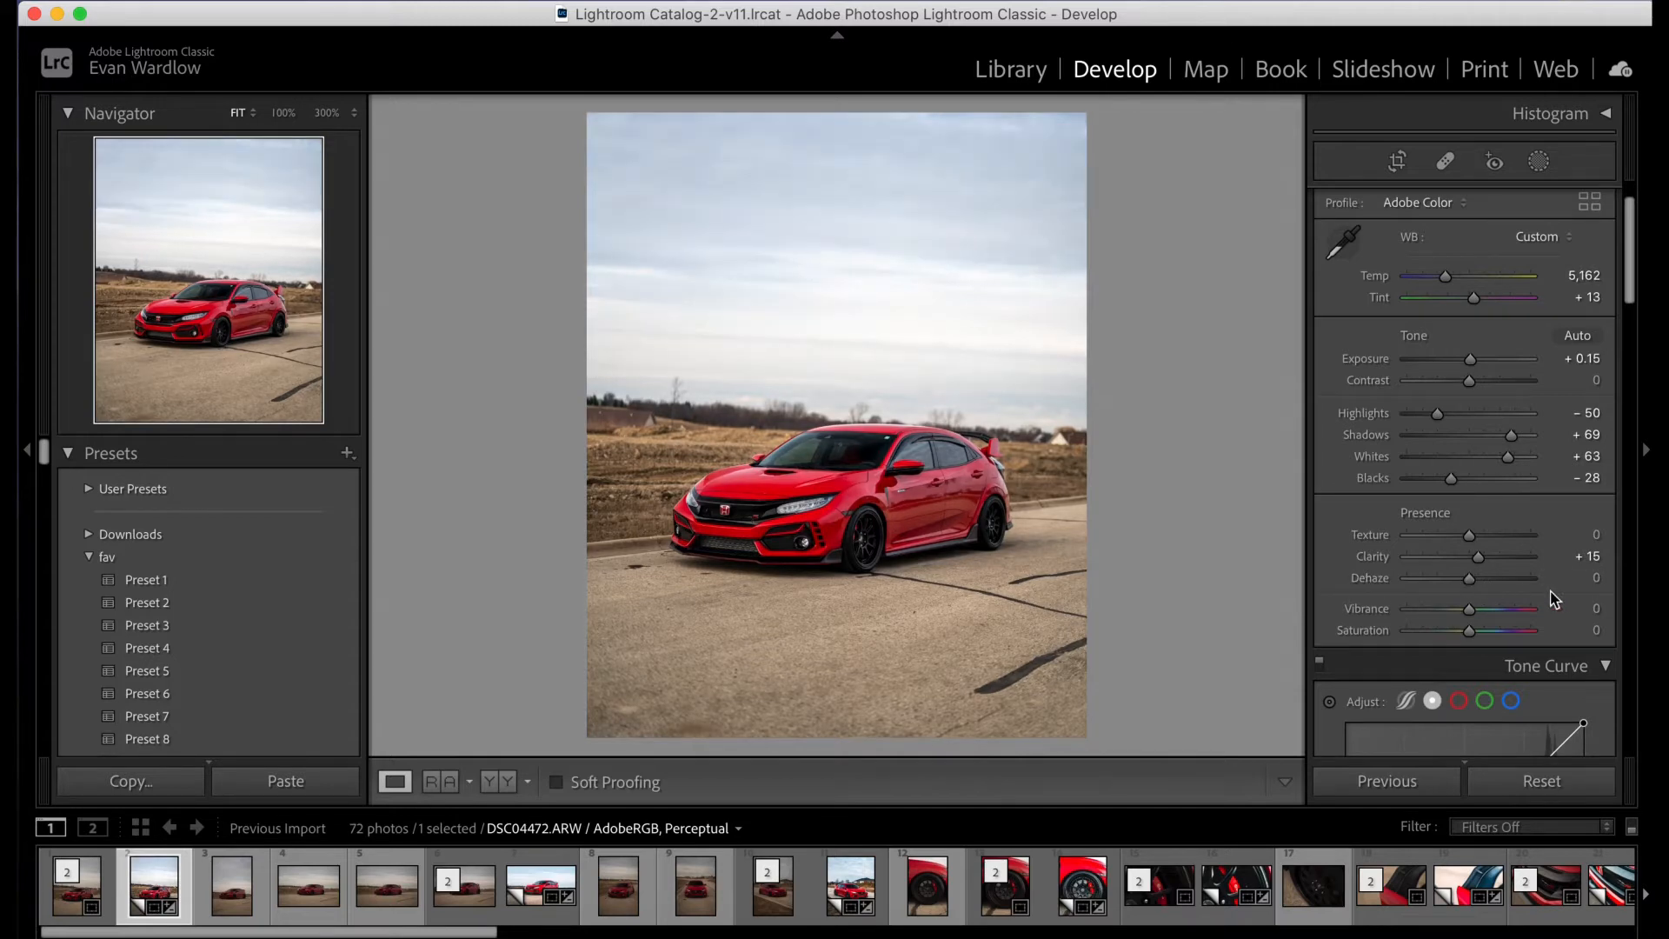
double_click(1379, 581)
- Set the photo's Vibrance to +15
scroll(1508, 486, down, 2)
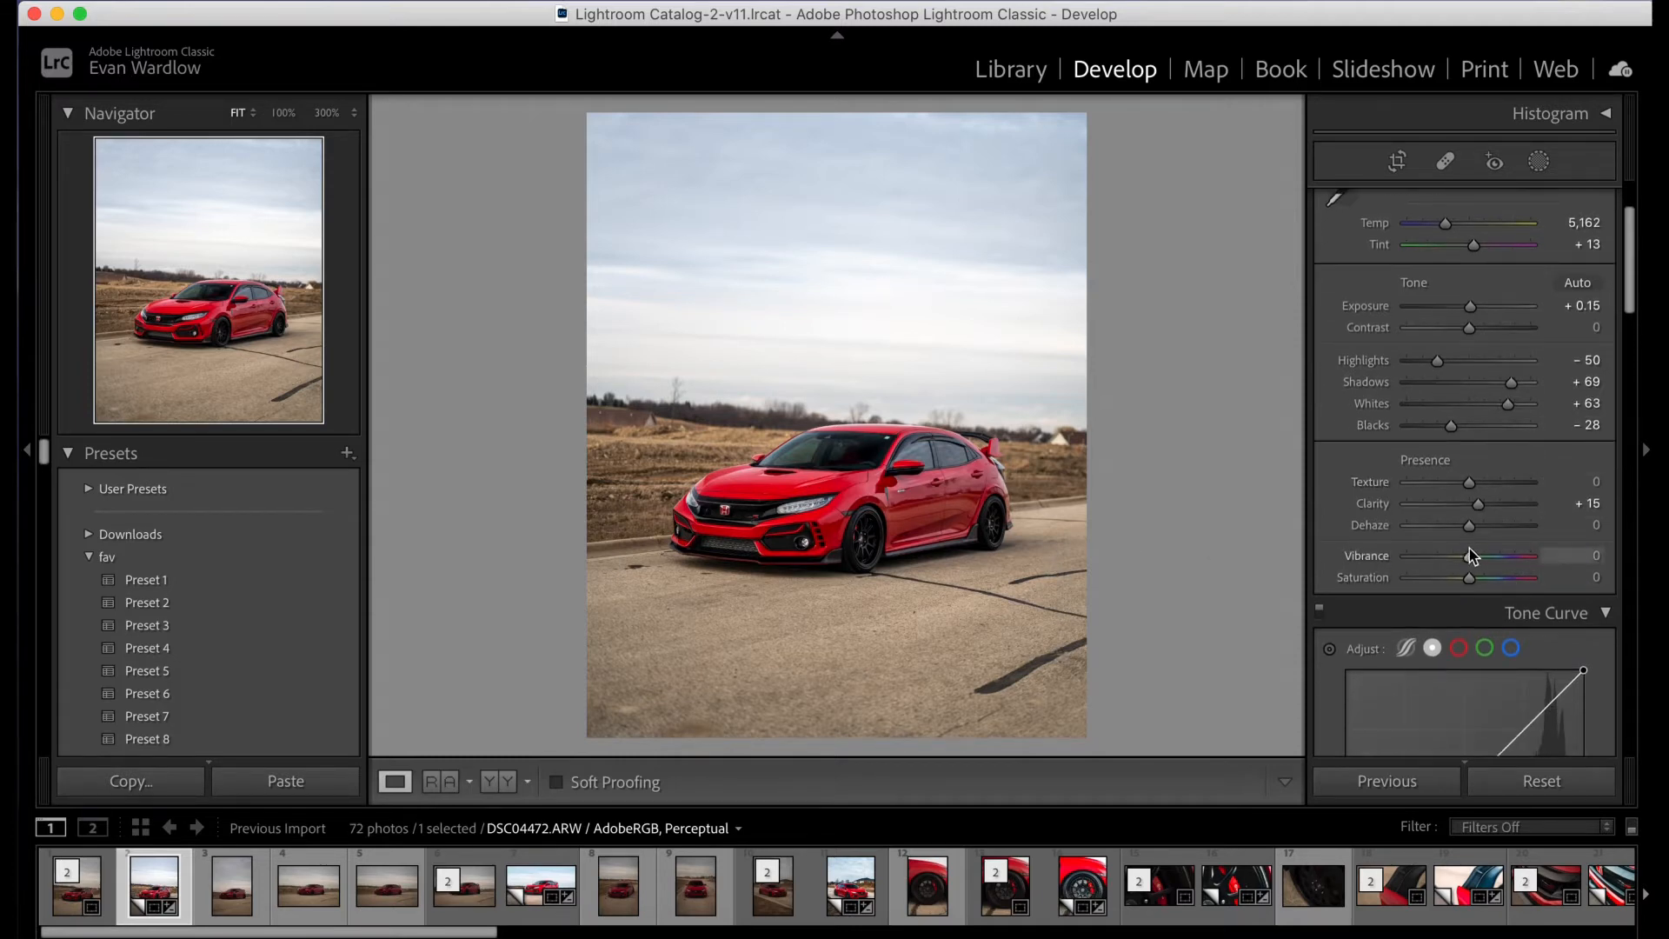
click(1598, 555)
text(1)
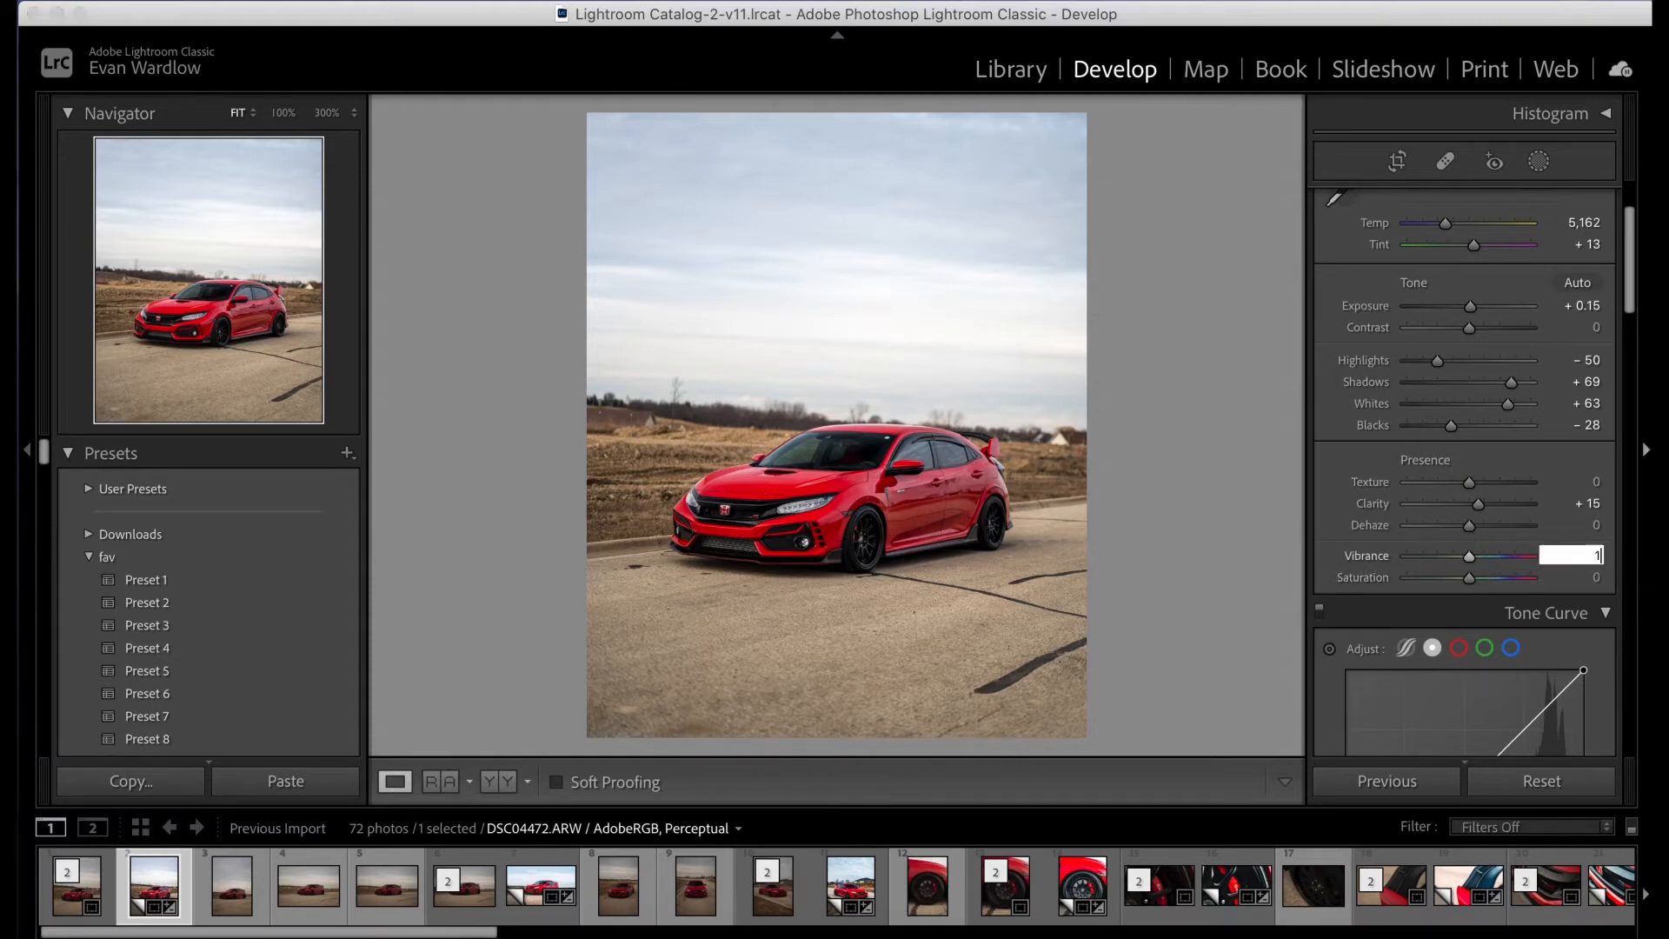
text(5)
key(Return)
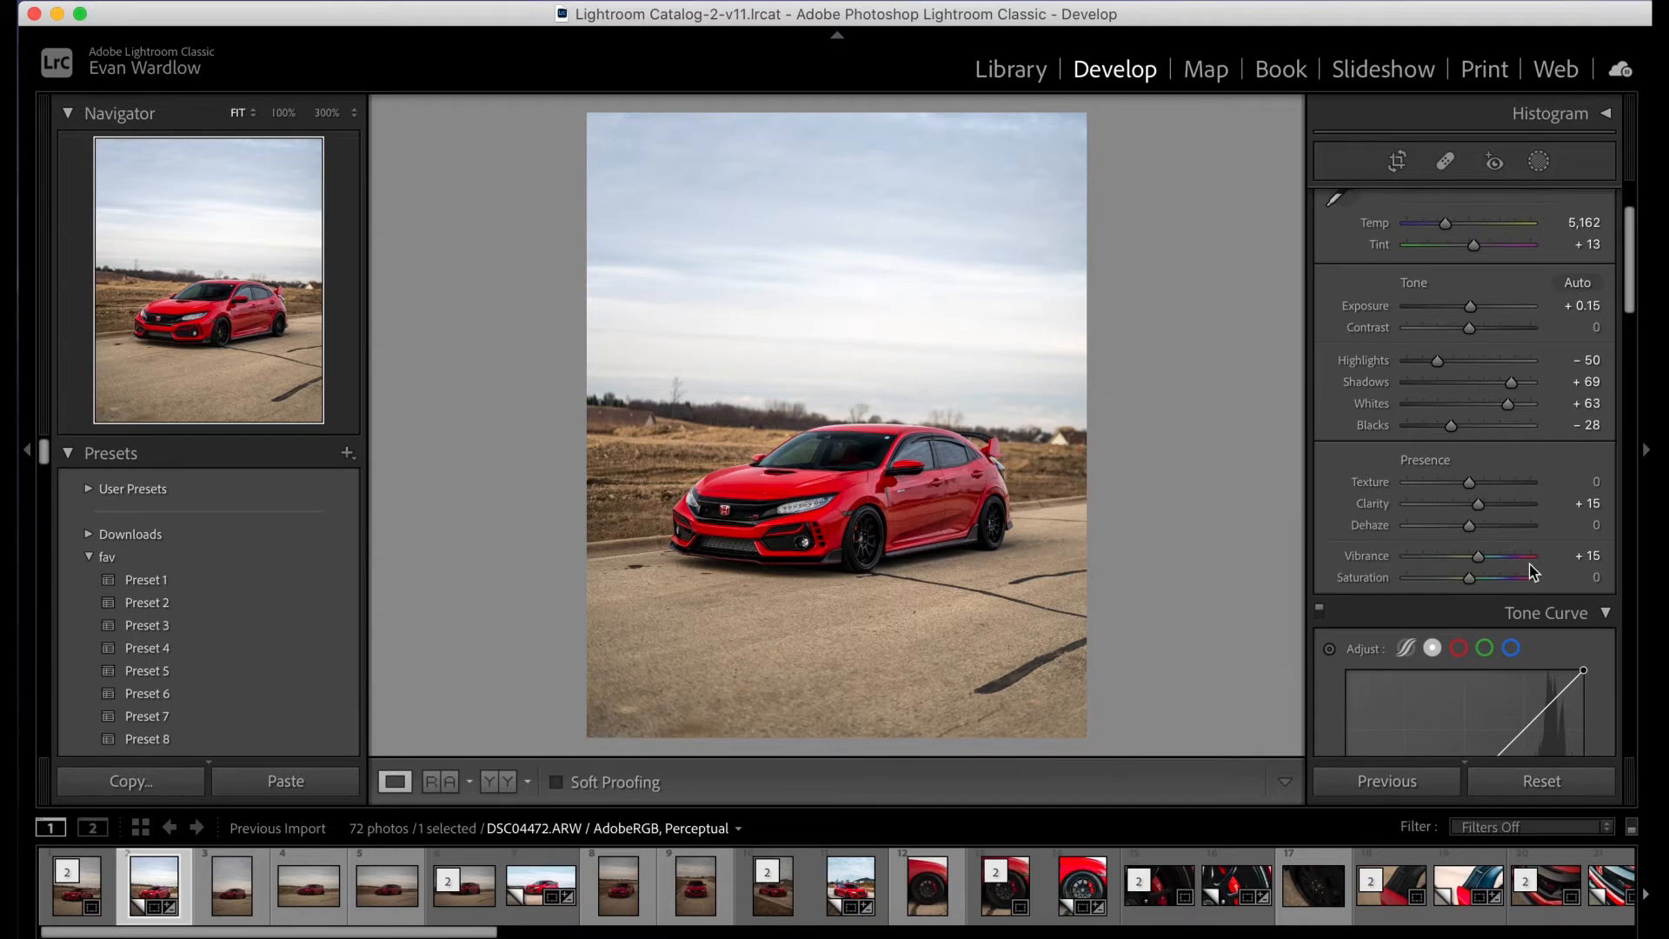
- Add three evenly spaced points to the linear tone curve, for the shadows, midtones and highlights
scroll(1444, 427, down, 6)
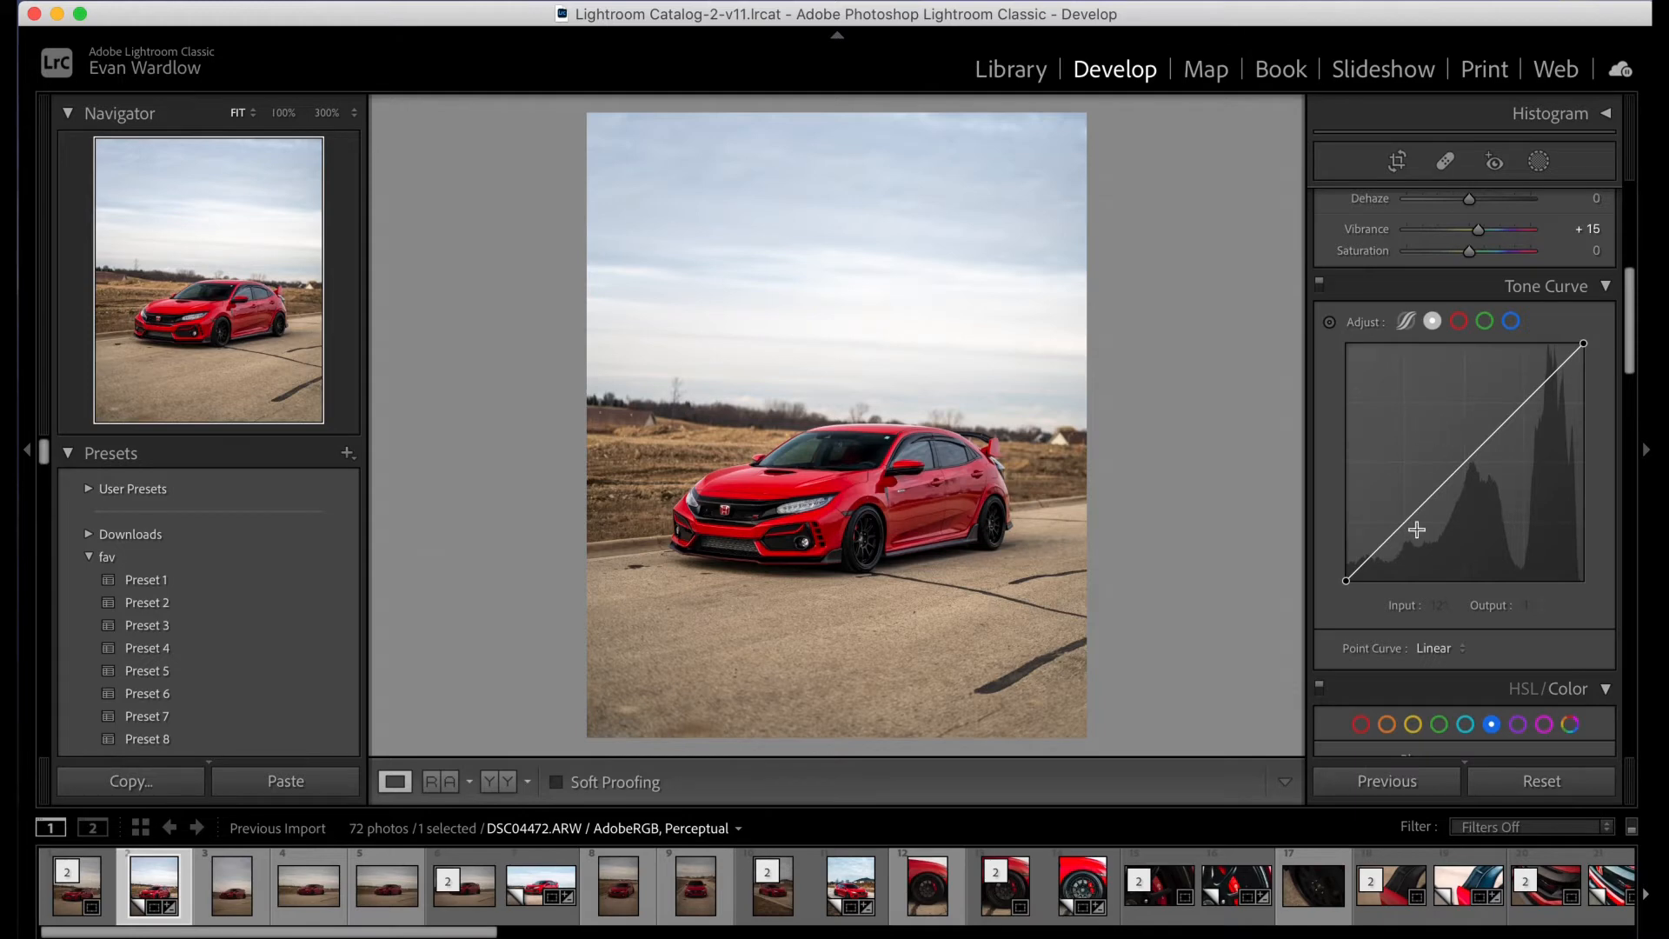
click(1406, 519)
click(1470, 458)
click(1527, 400)
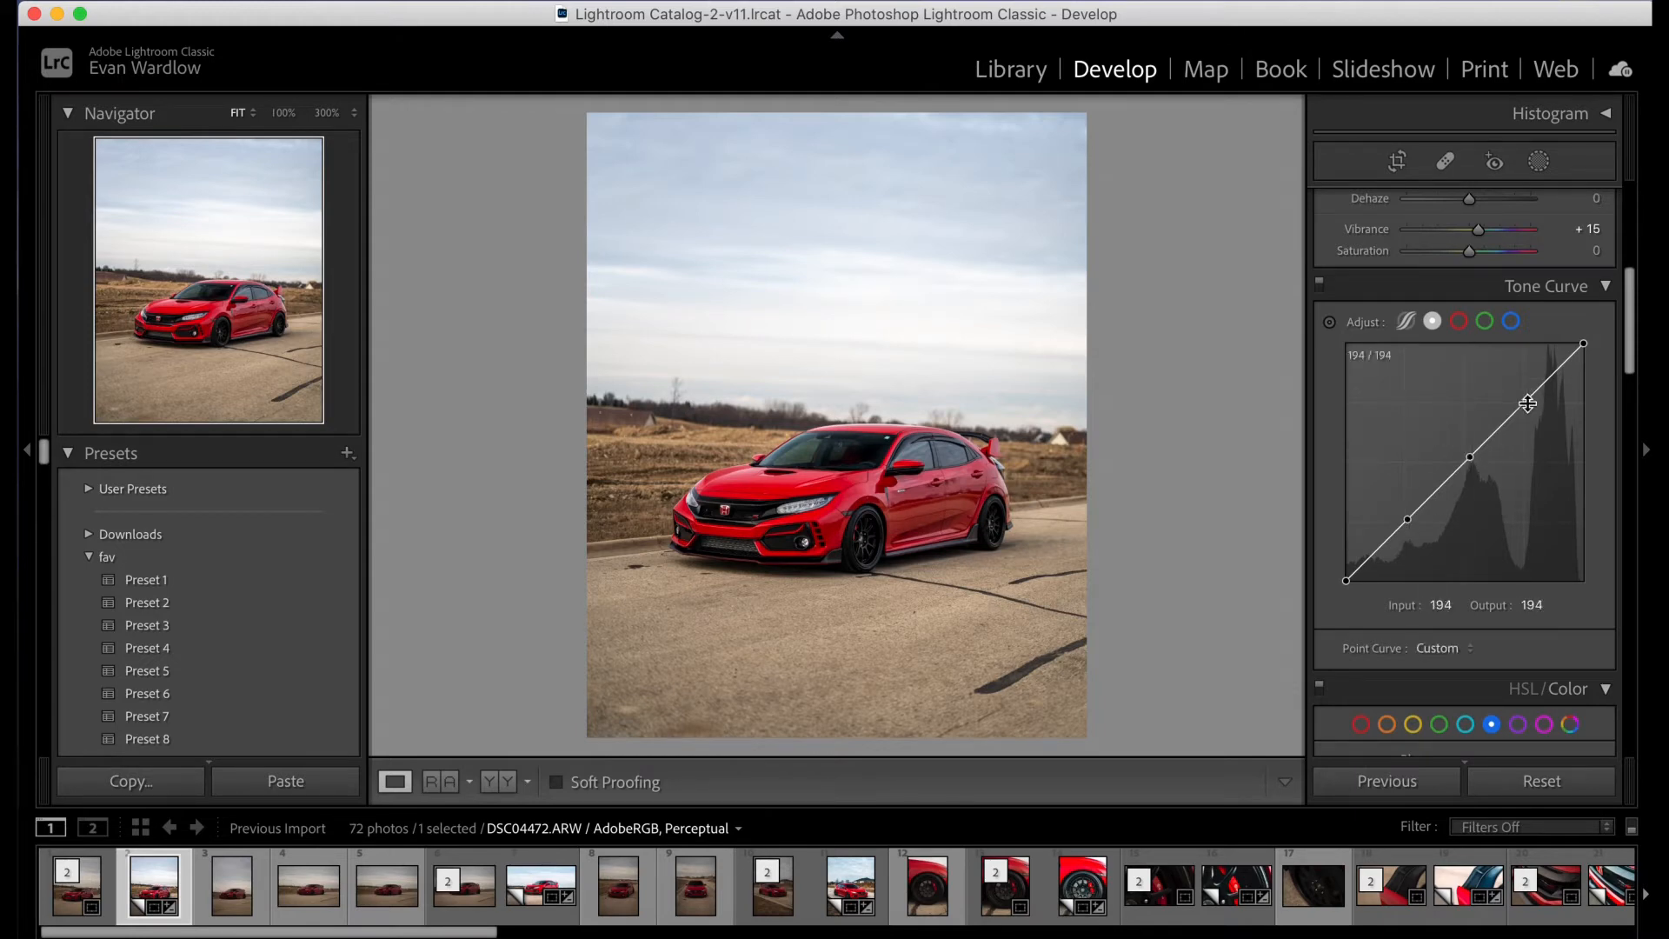
click(1584, 345)
click(1467, 459)
- Shape an S-curve: lift the black point slightly, set the shadow point to 63/52, white point to 254/245 and highlight point to 195/206
drag(1346, 582, 1346, 575)
drag(1407, 520, 1403, 533)
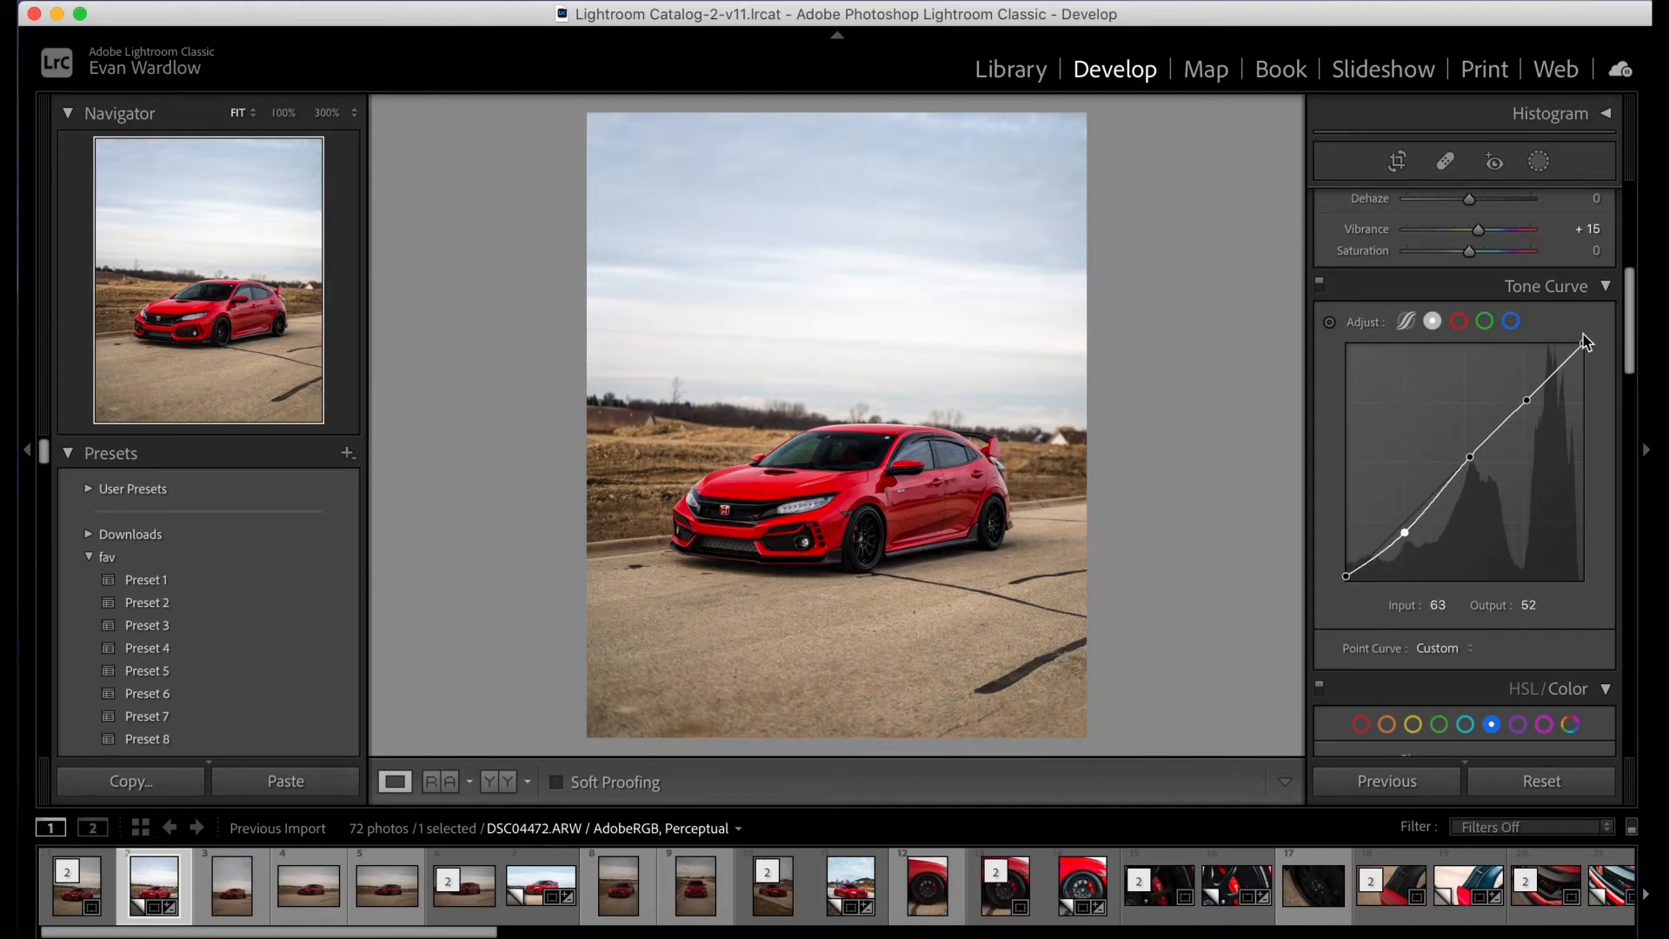
drag(1584, 343, 1585, 350)
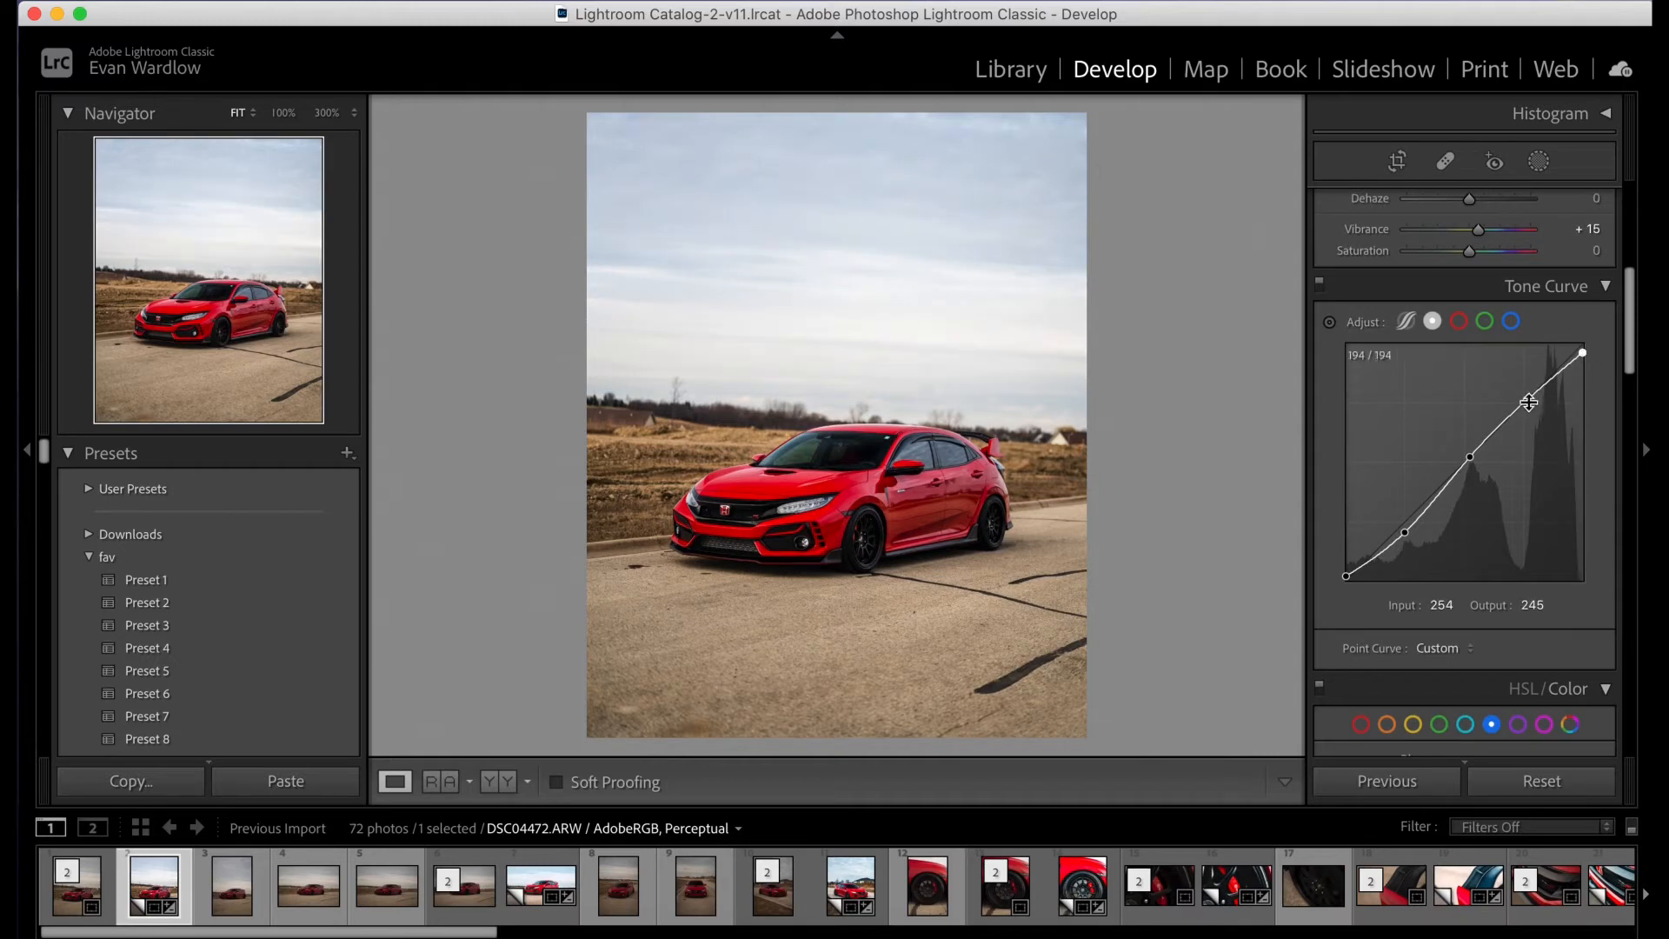
drag(1528, 400, 1529, 389)
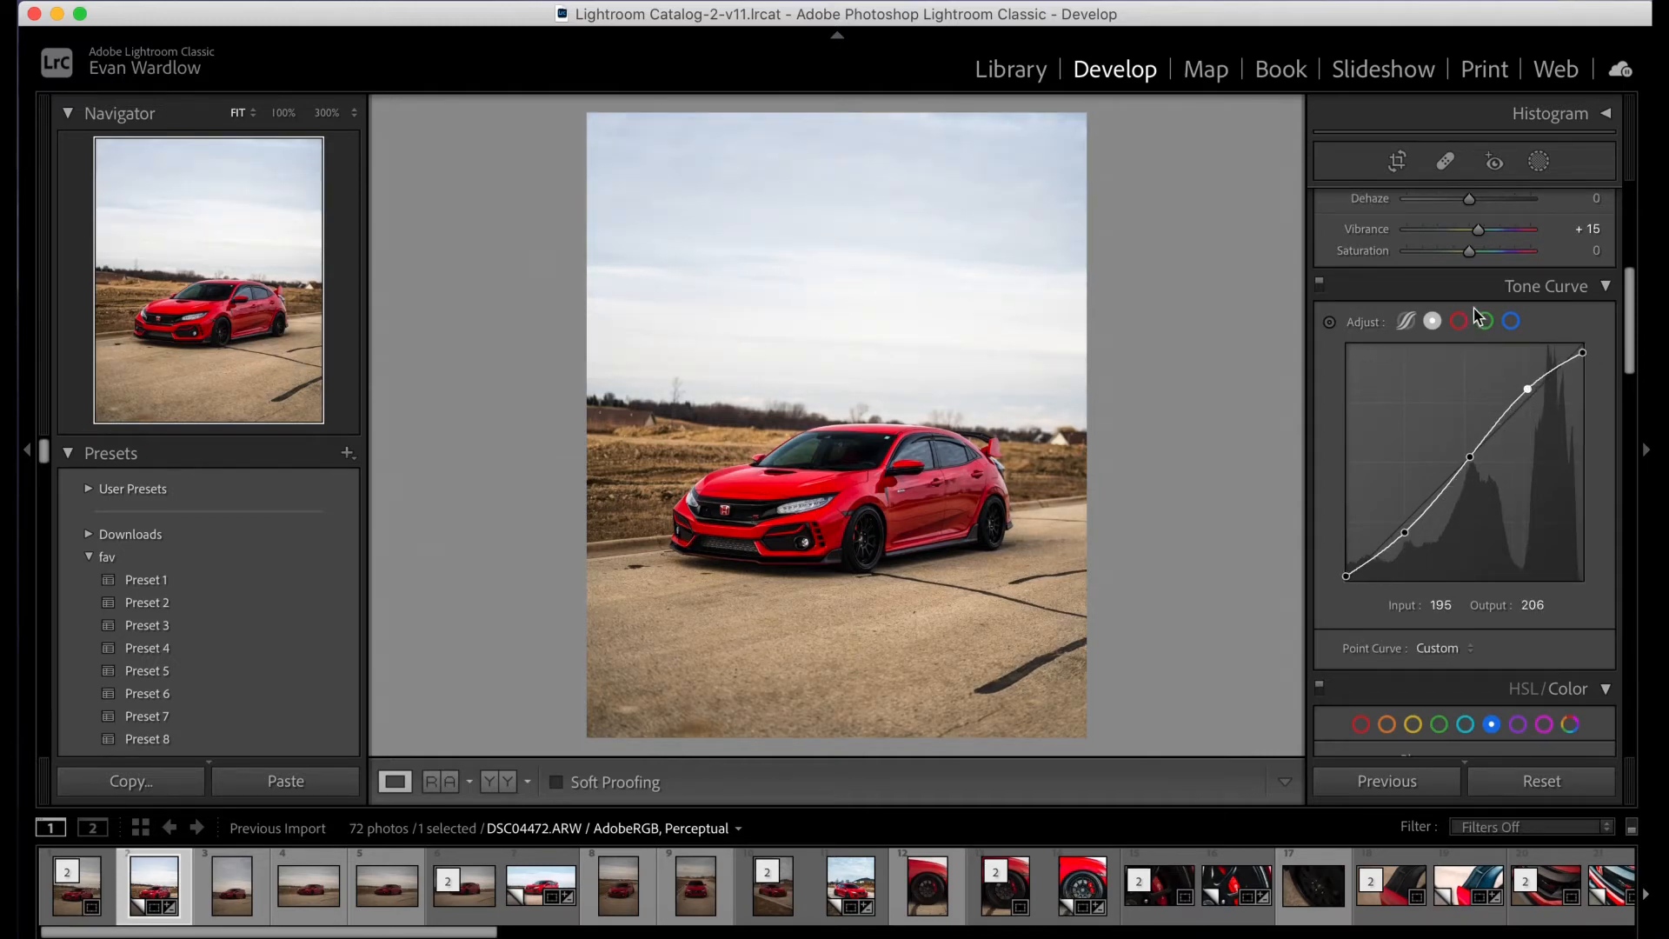
- Readjust the basic tone to Highlights -80, Shadows +90 and Blacks -3
scroll(1468, 341, up, 5)
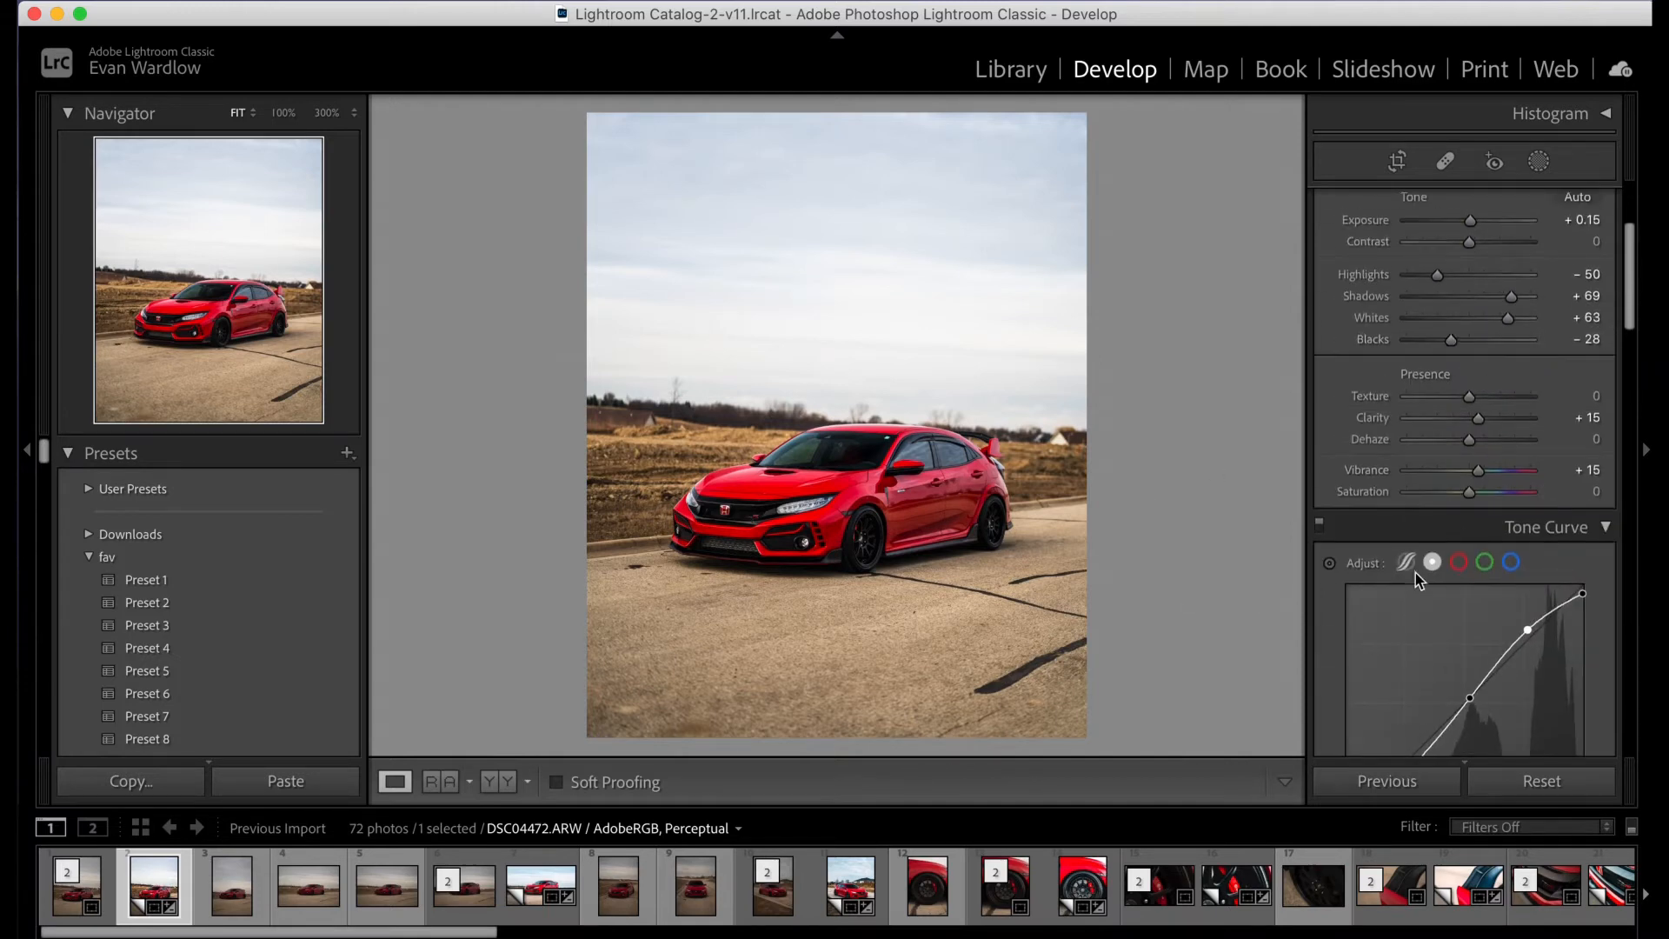
scroll(1415, 572, down, 1)
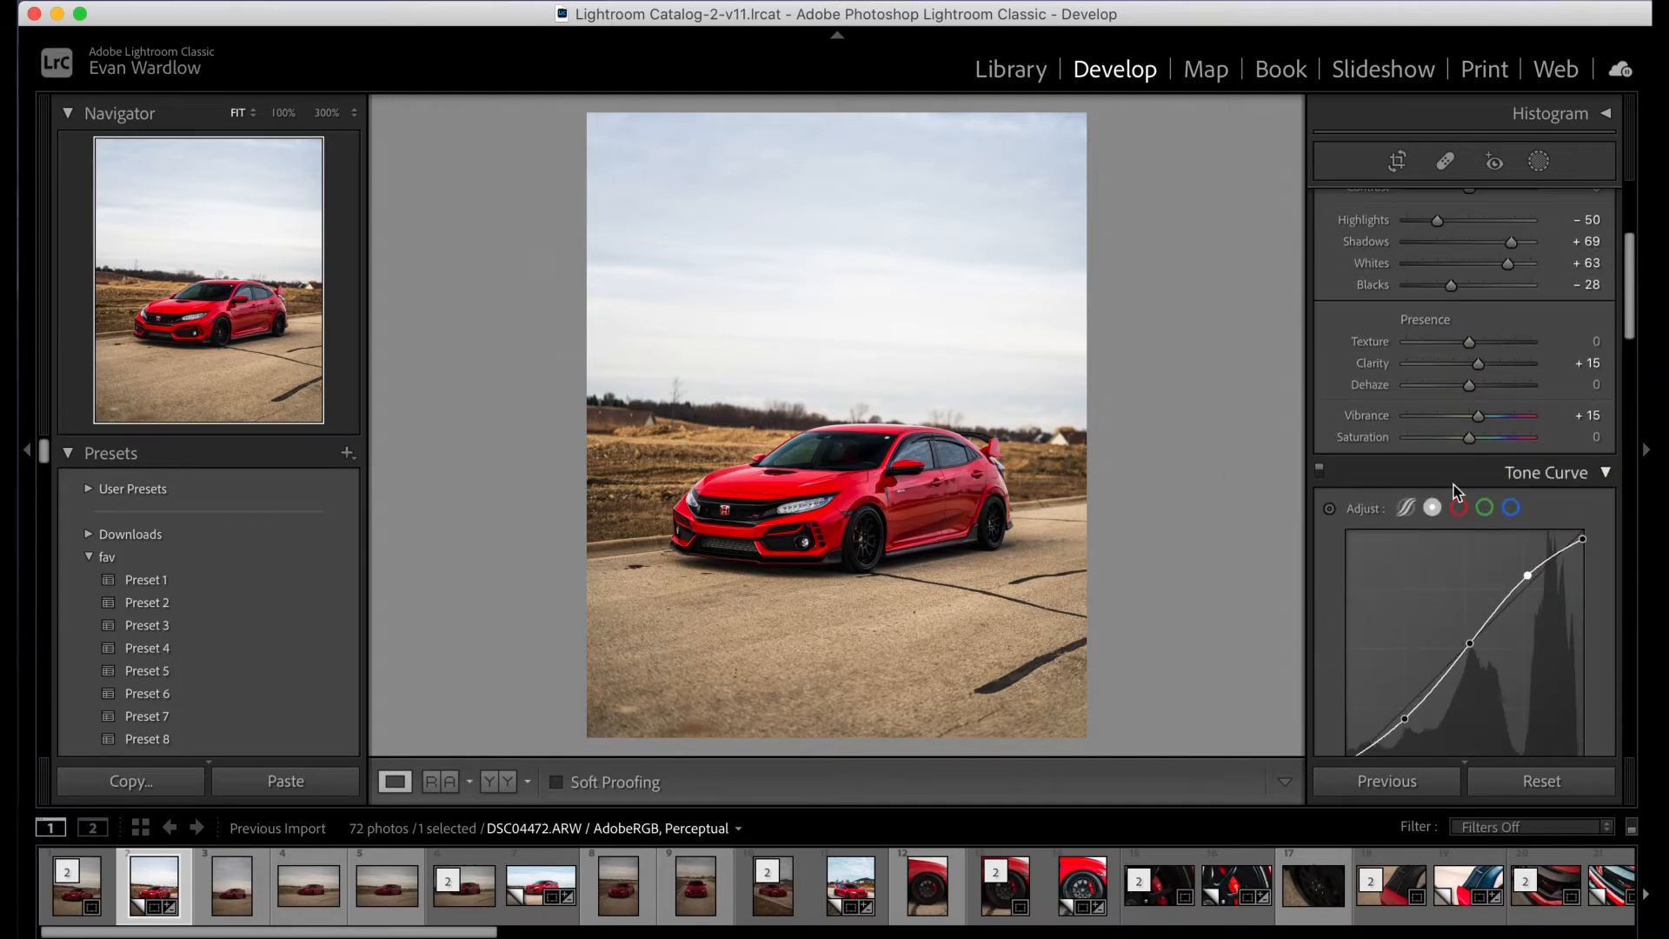
scroll(1548, 474, up, 1)
drag(1456, 342, 1423, 276)
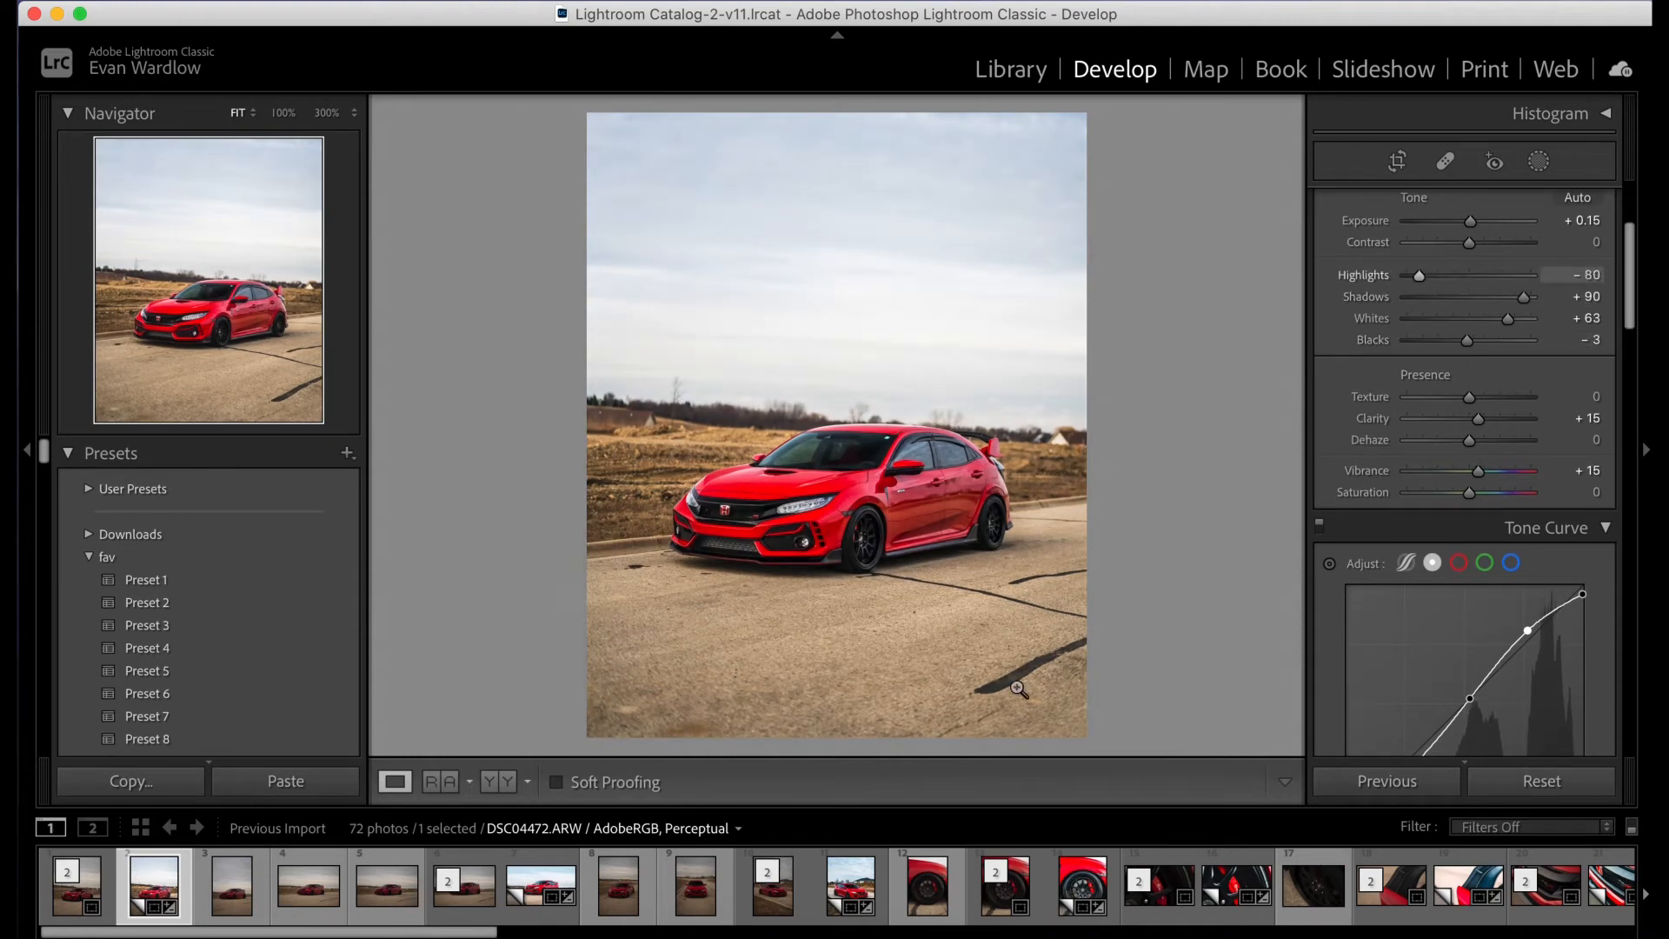
- Compare the toned edit side by side with the unedited reference photo, and return to the single-photo view
click(451, 794)
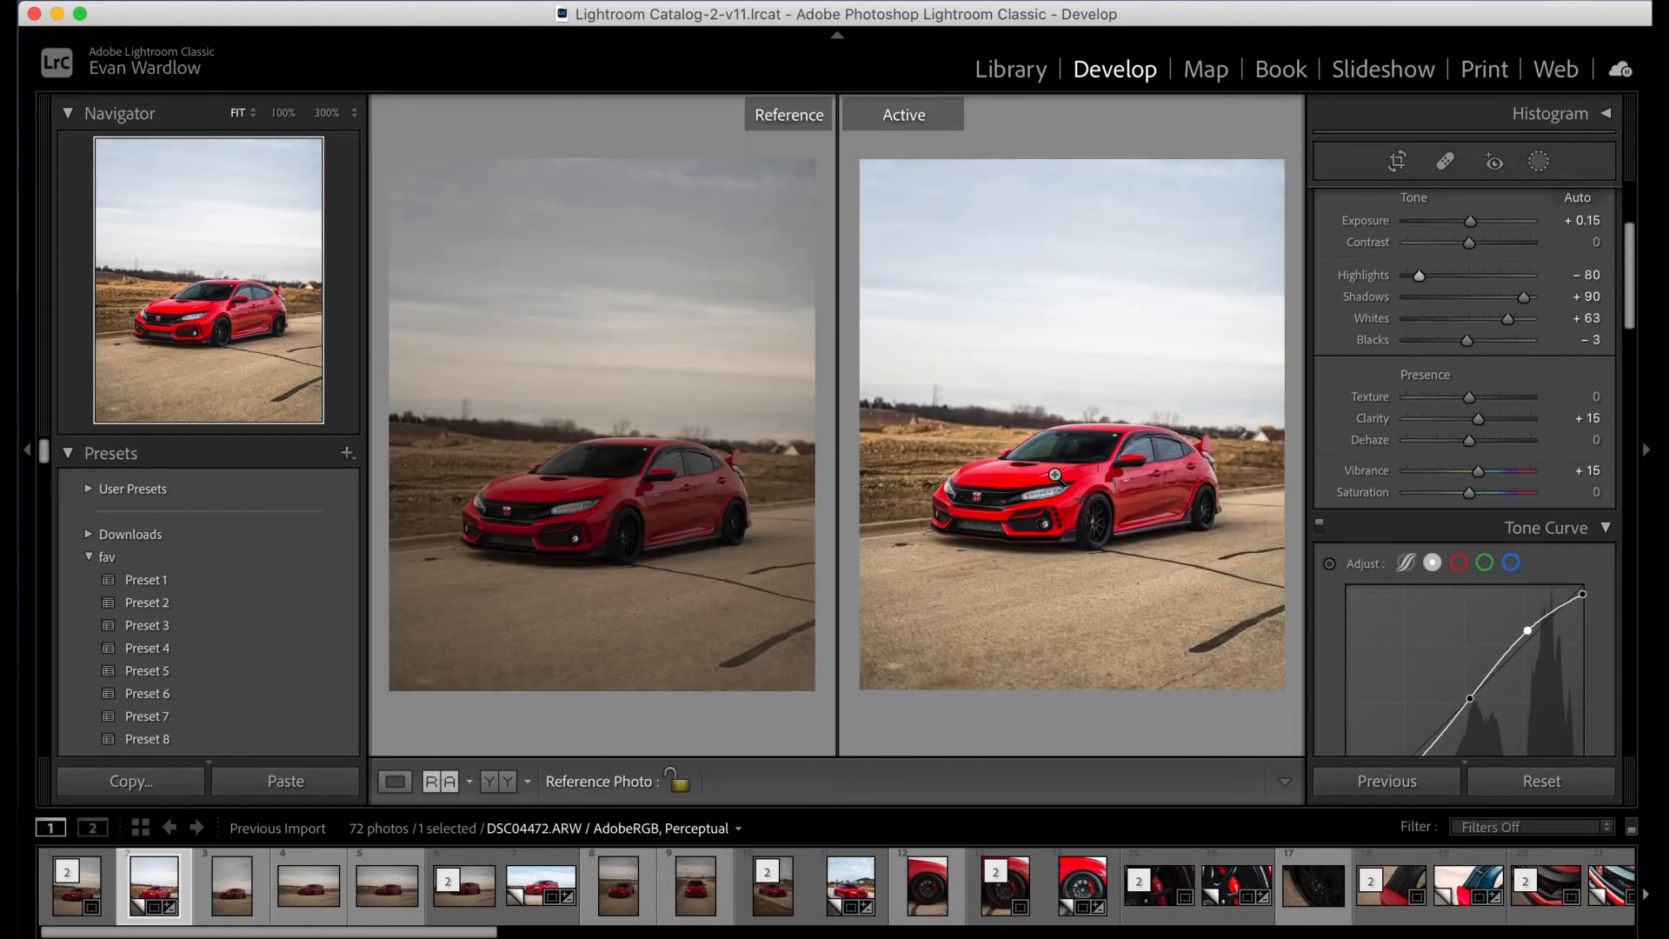
key(d)
scroll(1478, 435, down, 3)
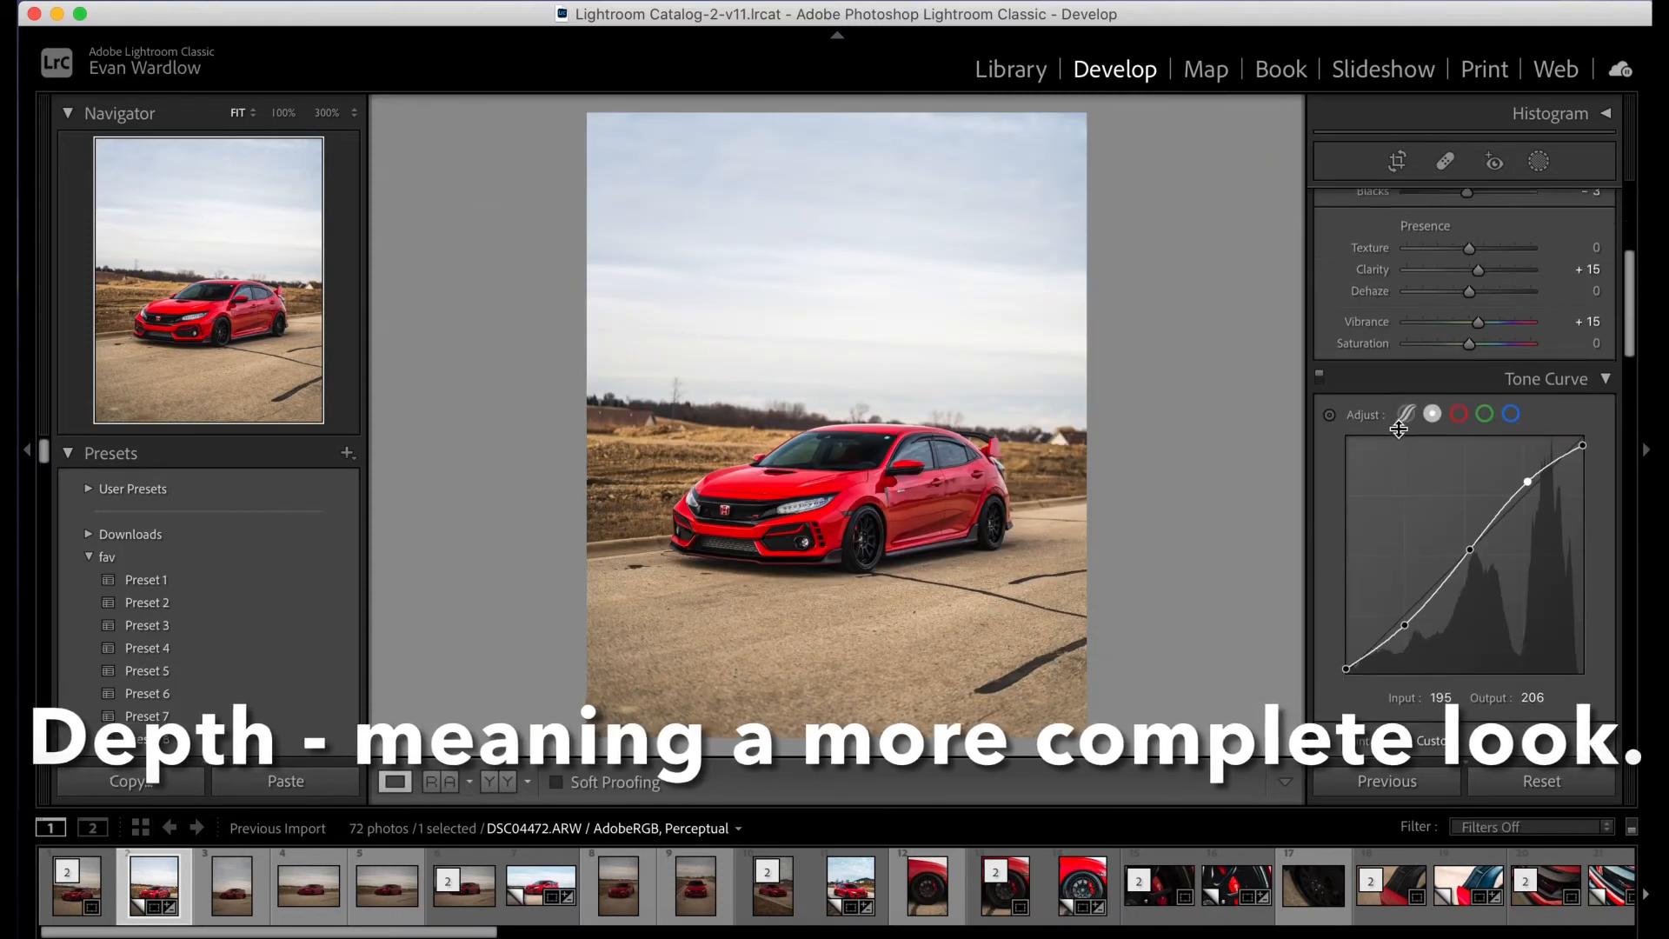
- Look through the HSL view's sliders for all properties and for Hue, and switch back to the Color view with the red range selected
scroll(1399, 429, down, 2)
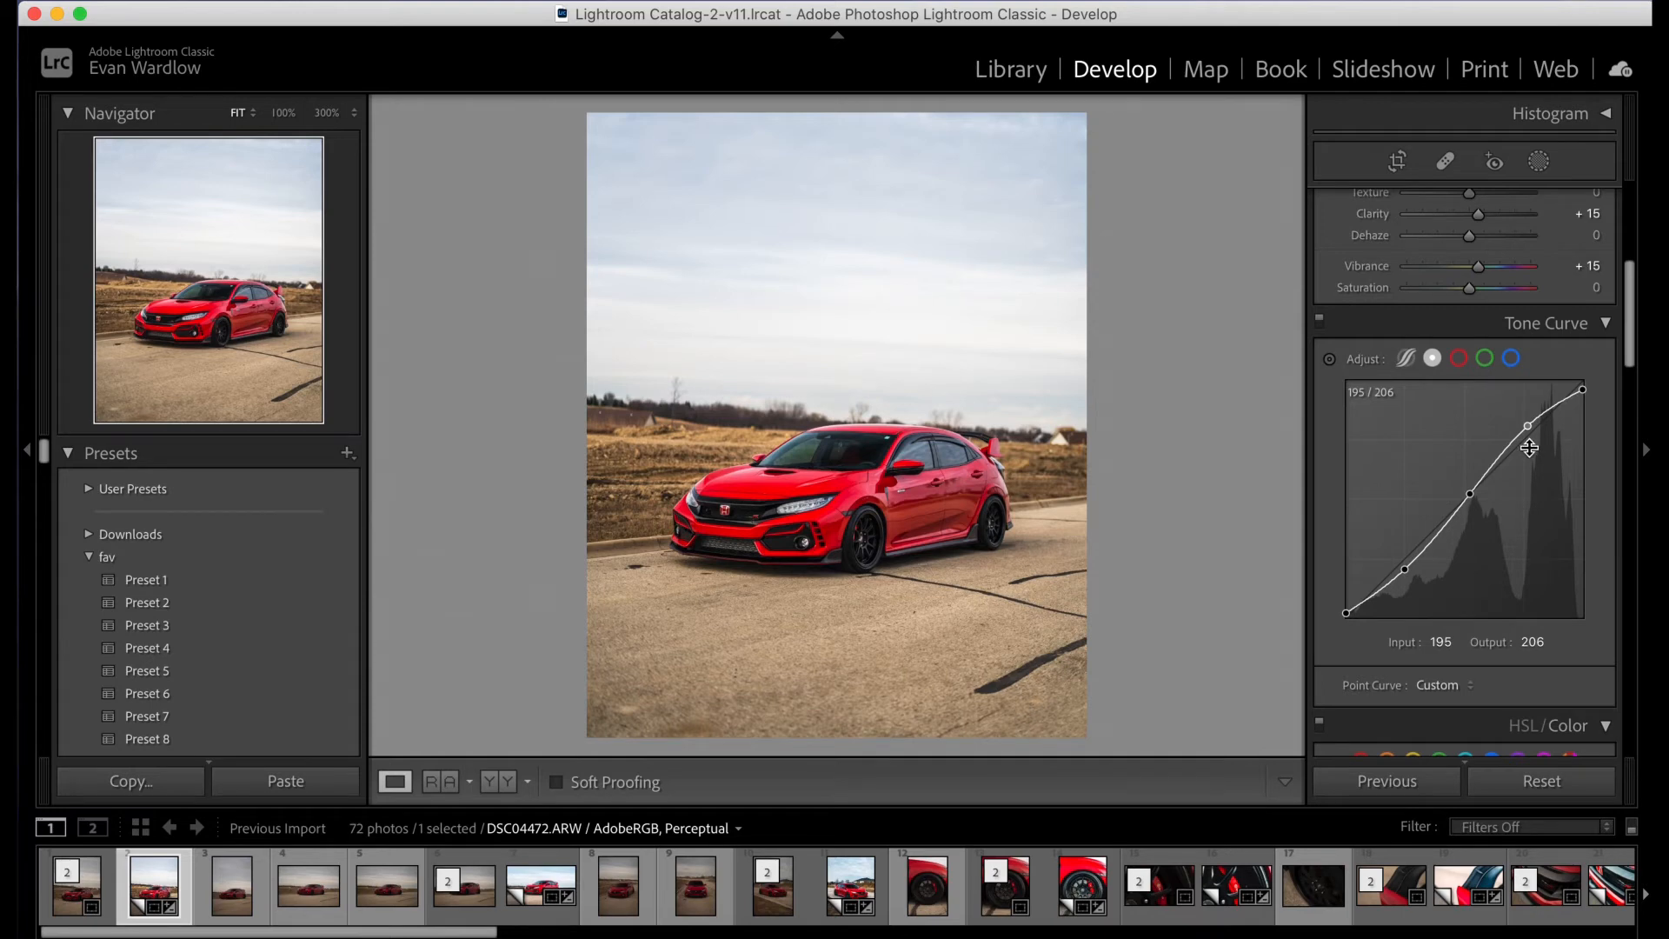
scroll(1529, 347, down, 1)
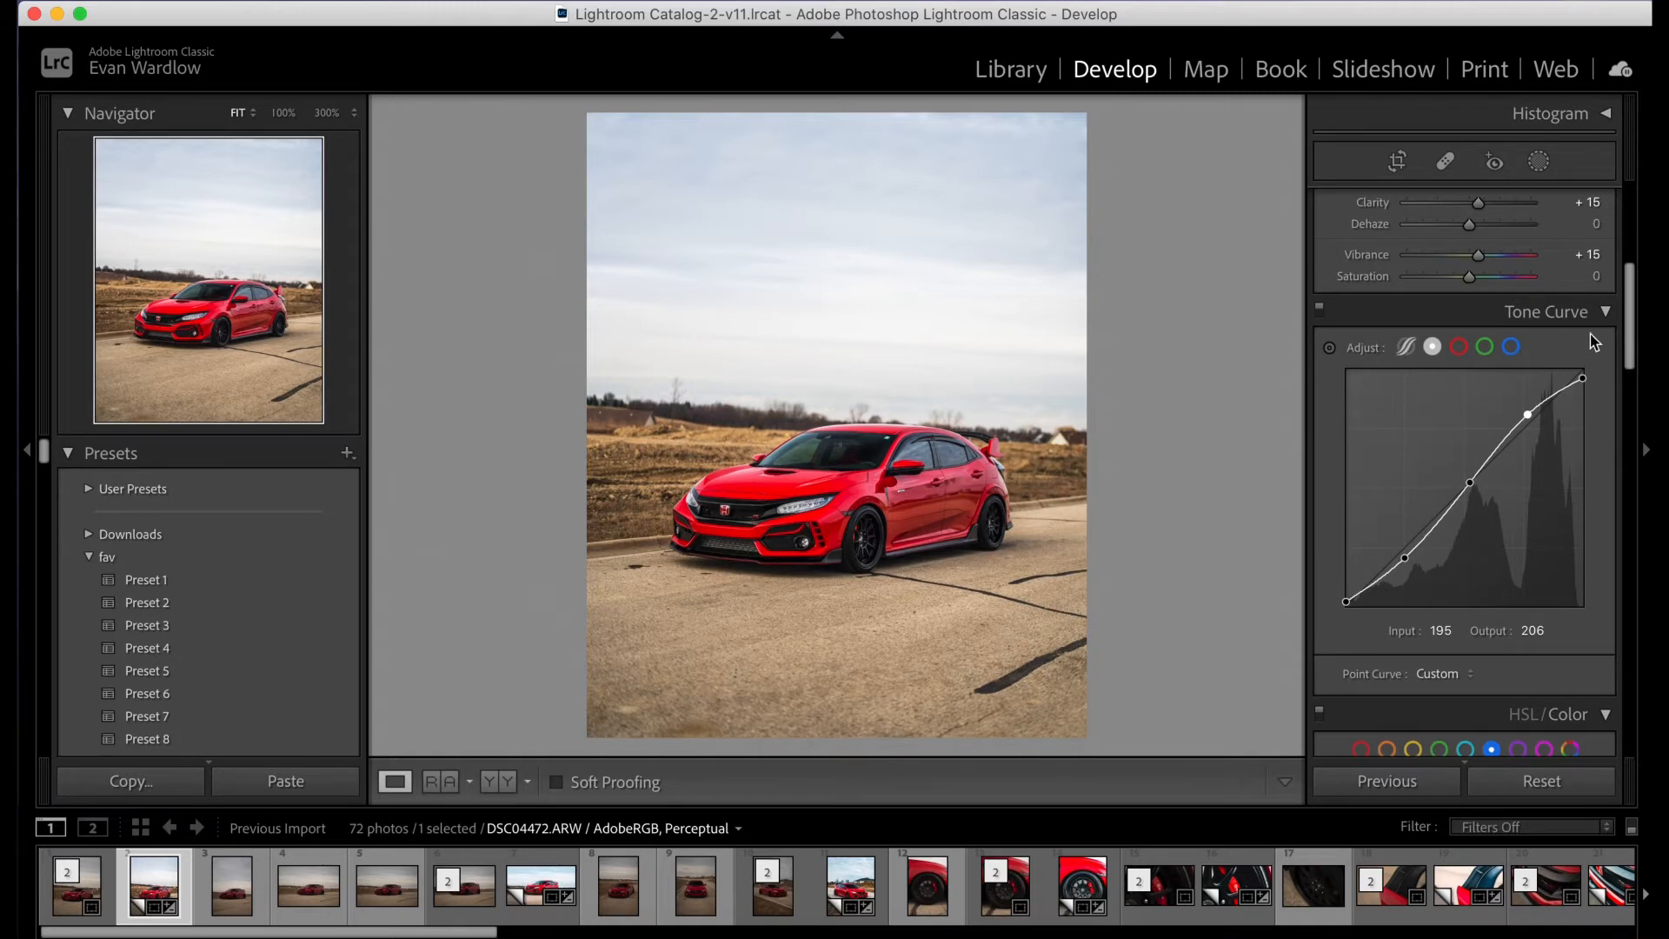
scroll(1561, 345, down, 8)
scroll(1565, 344, down, 2)
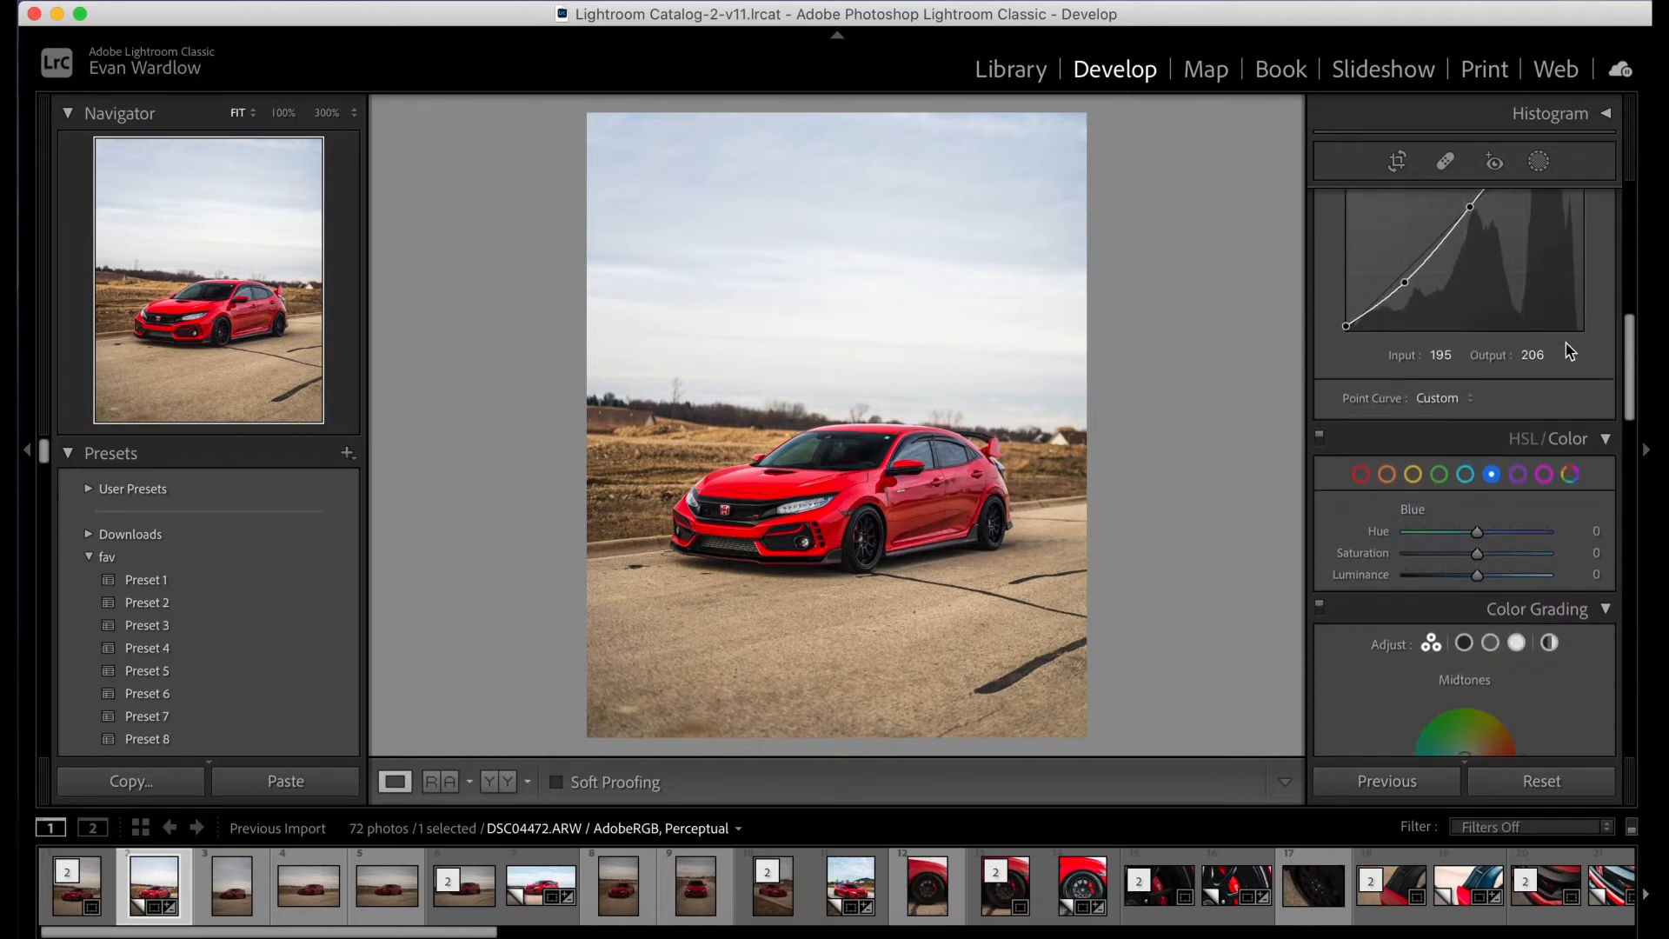
click(1521, 439)
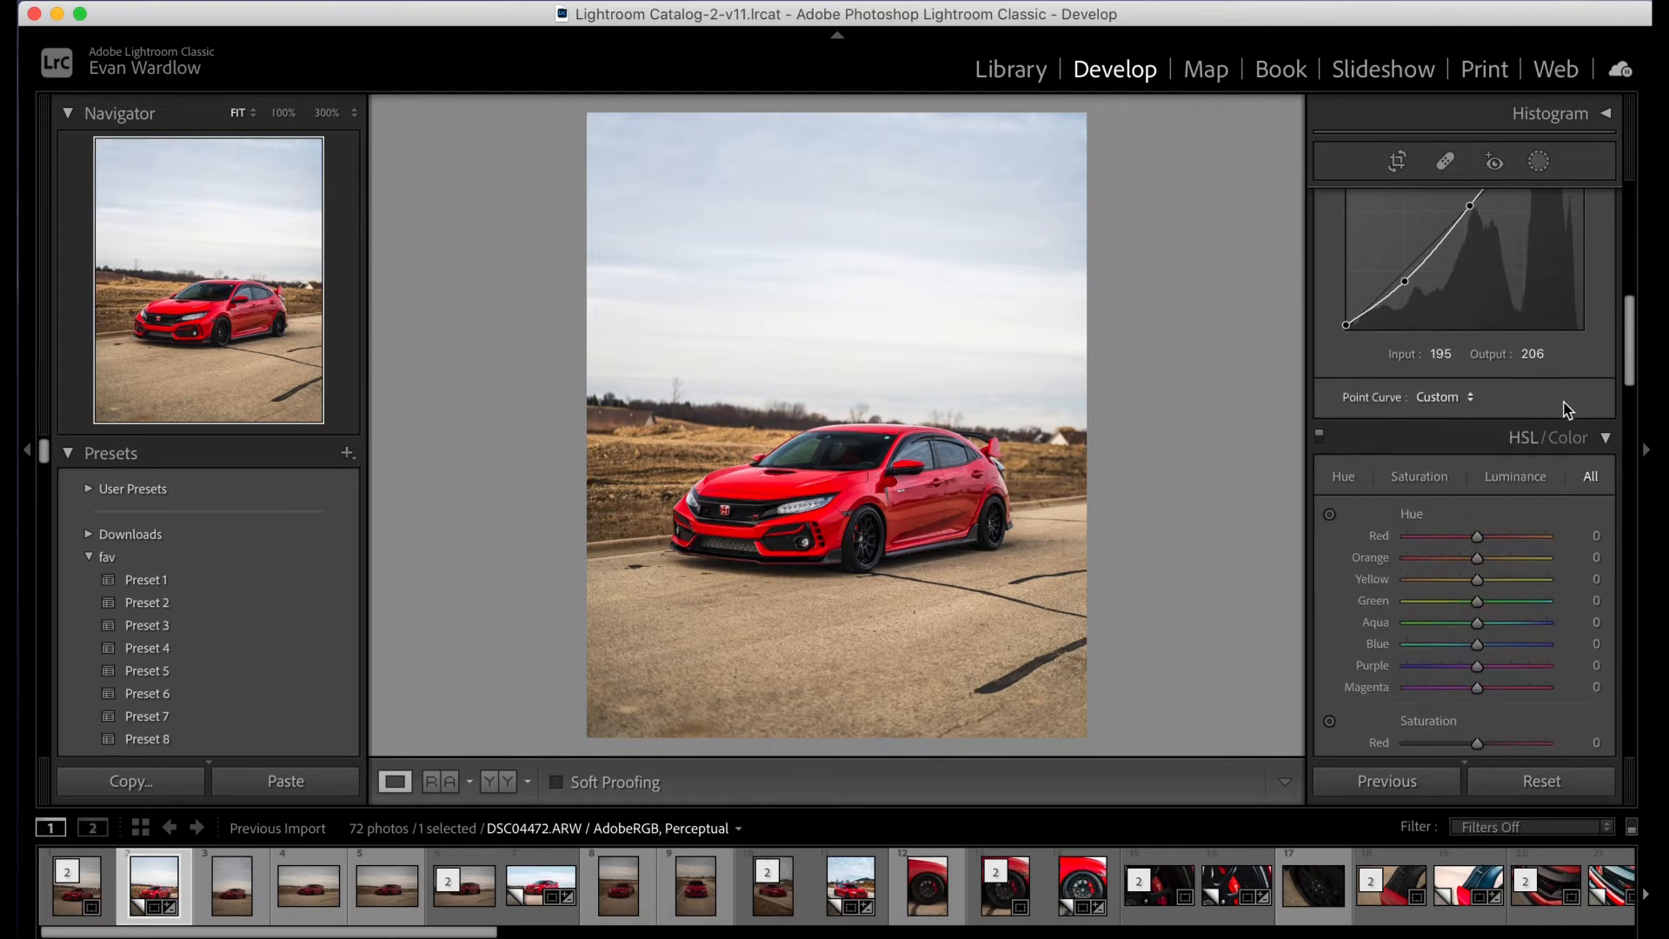
scroll(1561, 417, down, 2)
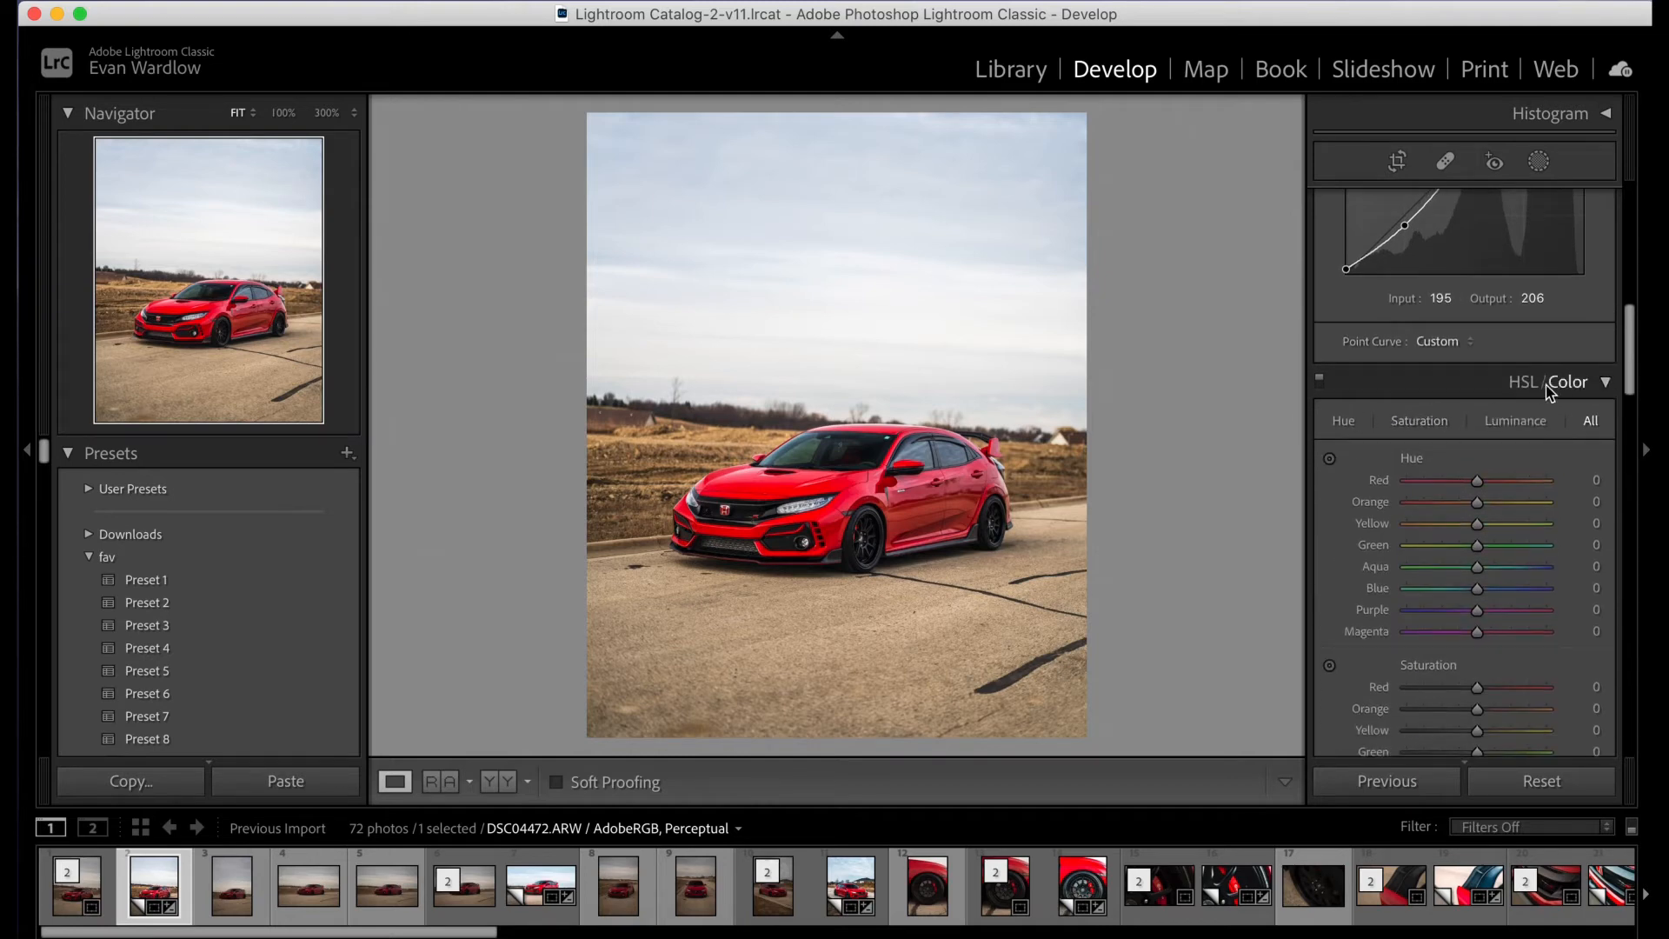
click(1346, 422)
click(1569, 382)
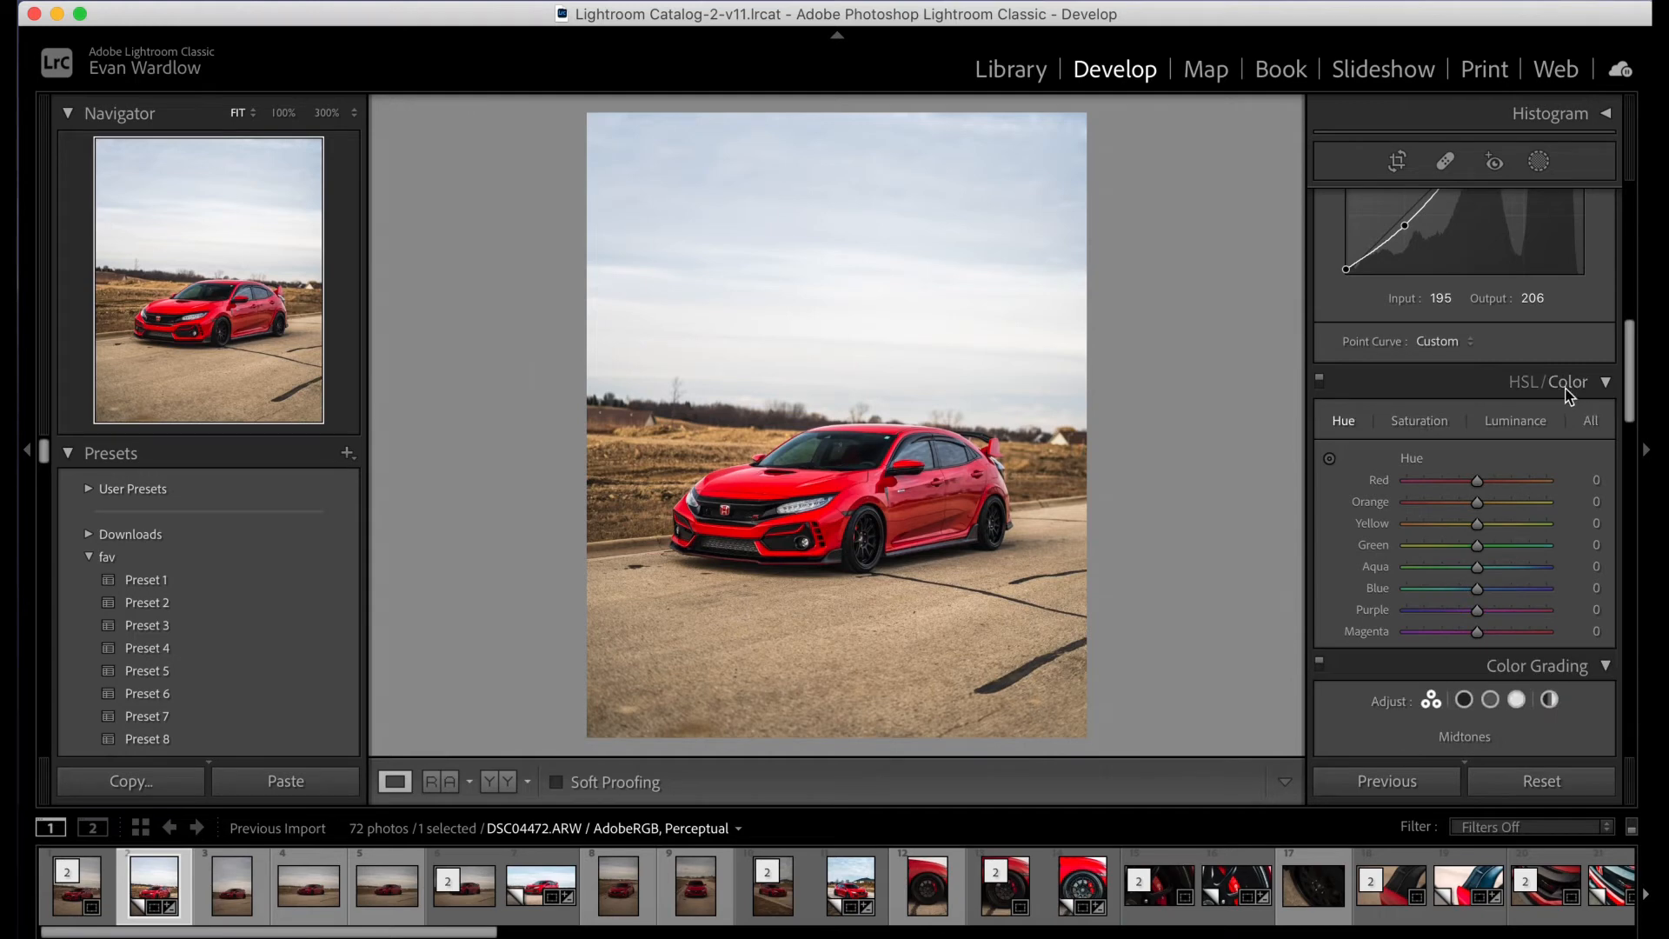
click(1370, 424)
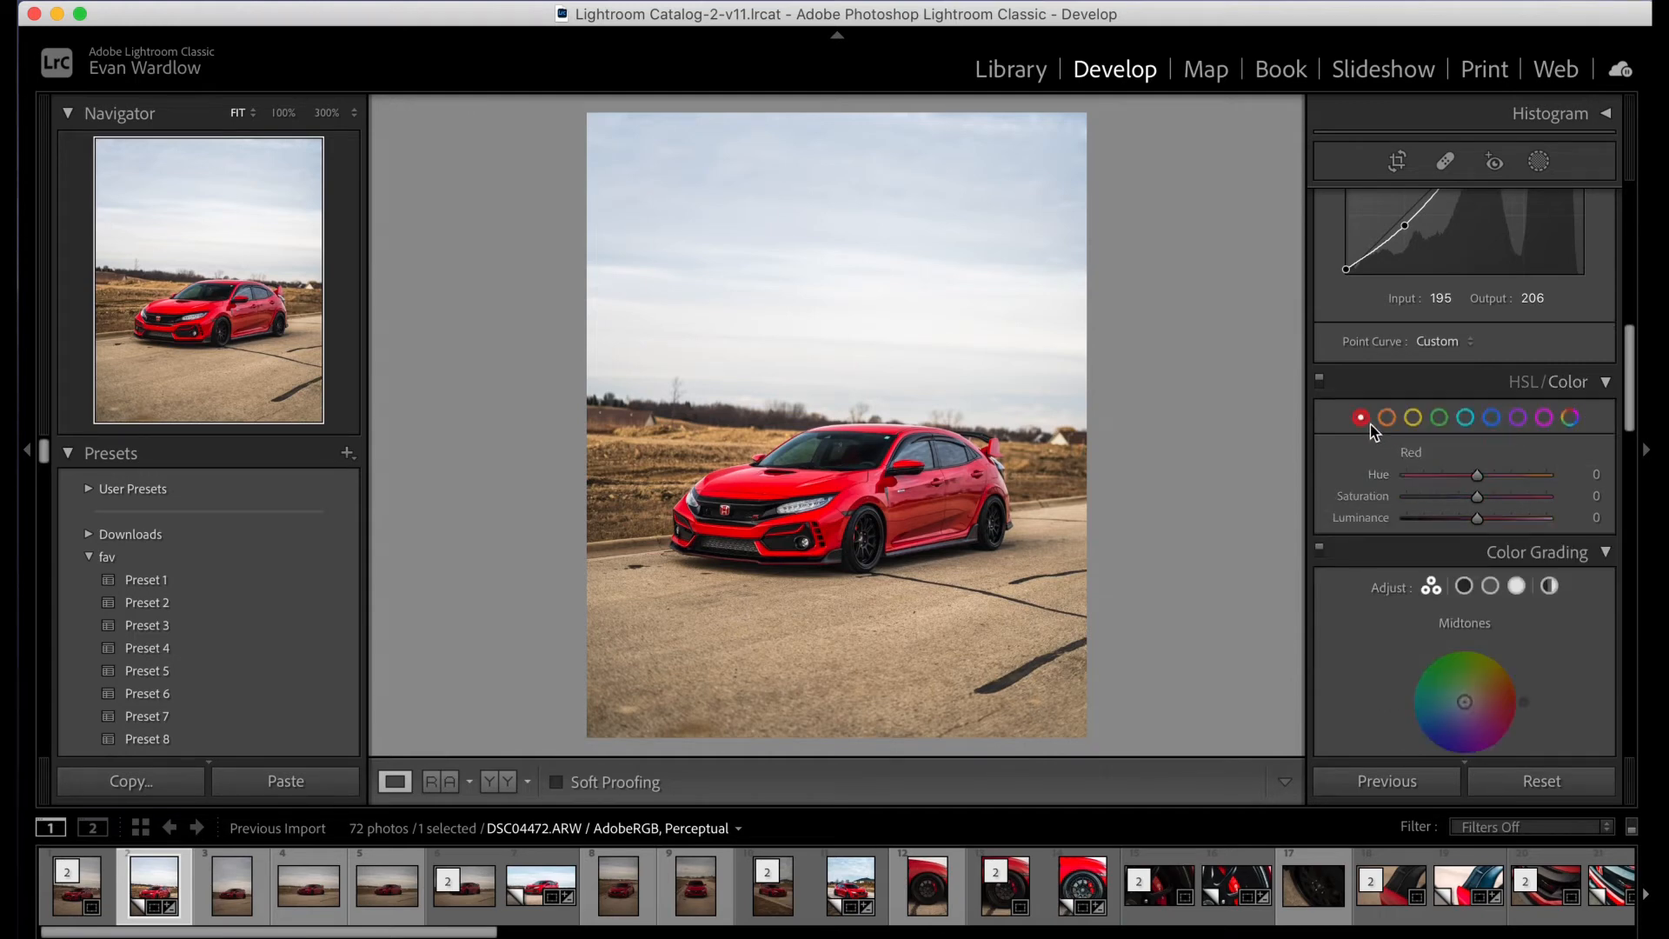
- Try the red range's Hue at -75 and at +100, and reset it
scroll(1455, 495, down, 1)
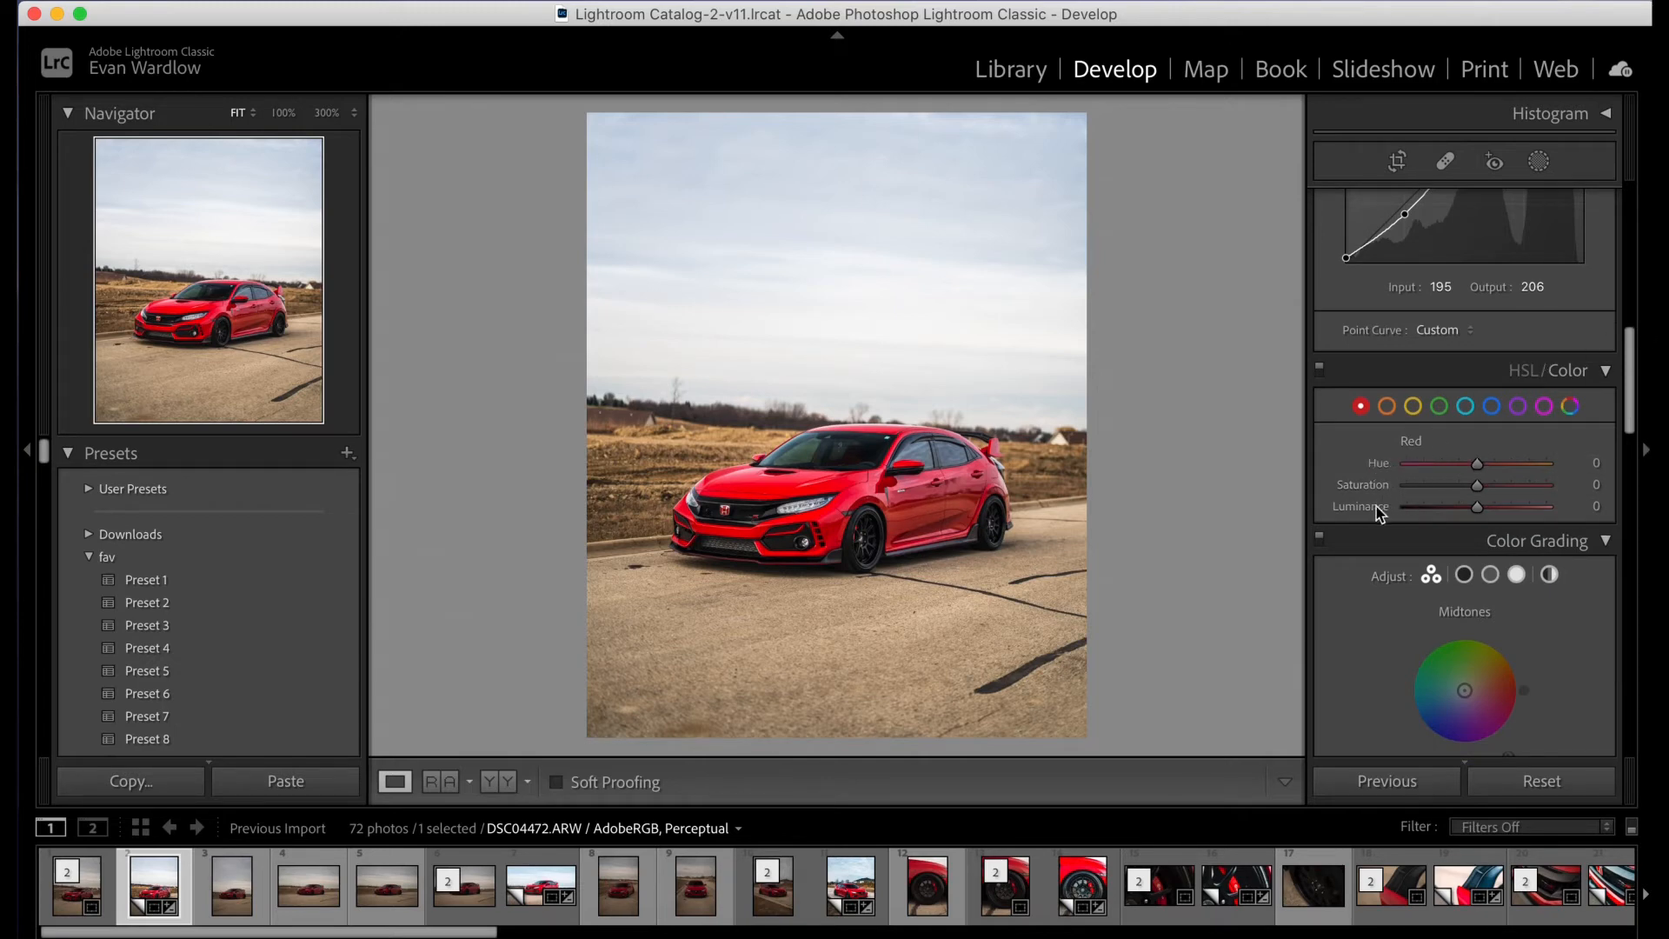
drag(1477, 466, 1426, 466)
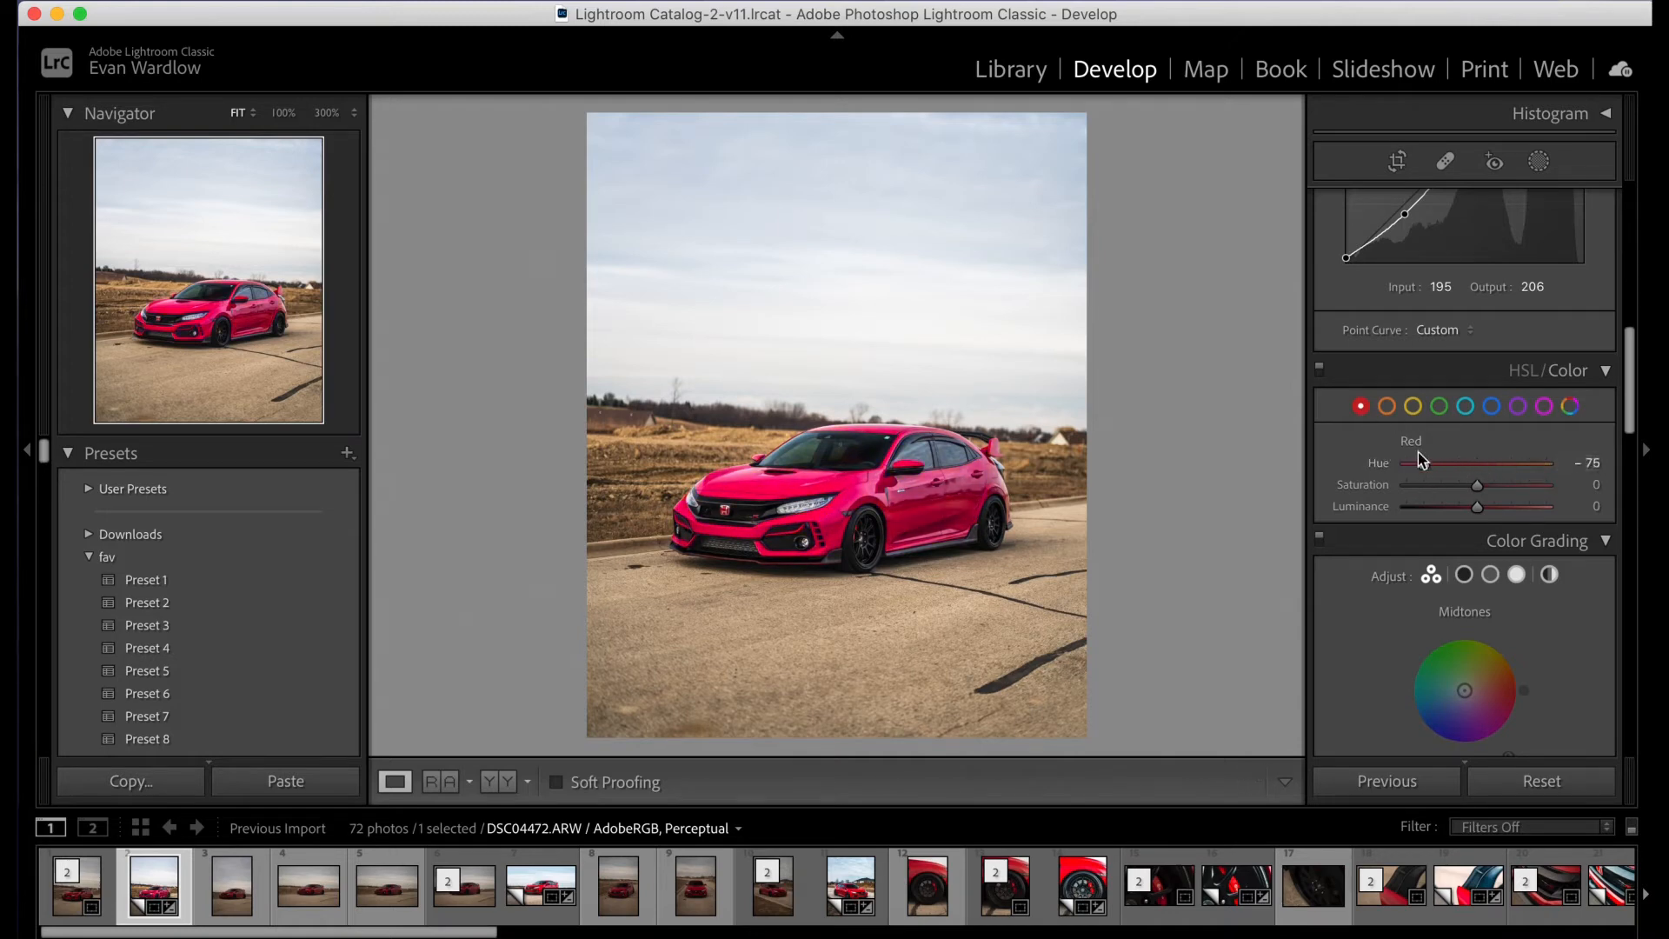
drag(1492, 463, 1557, 473)
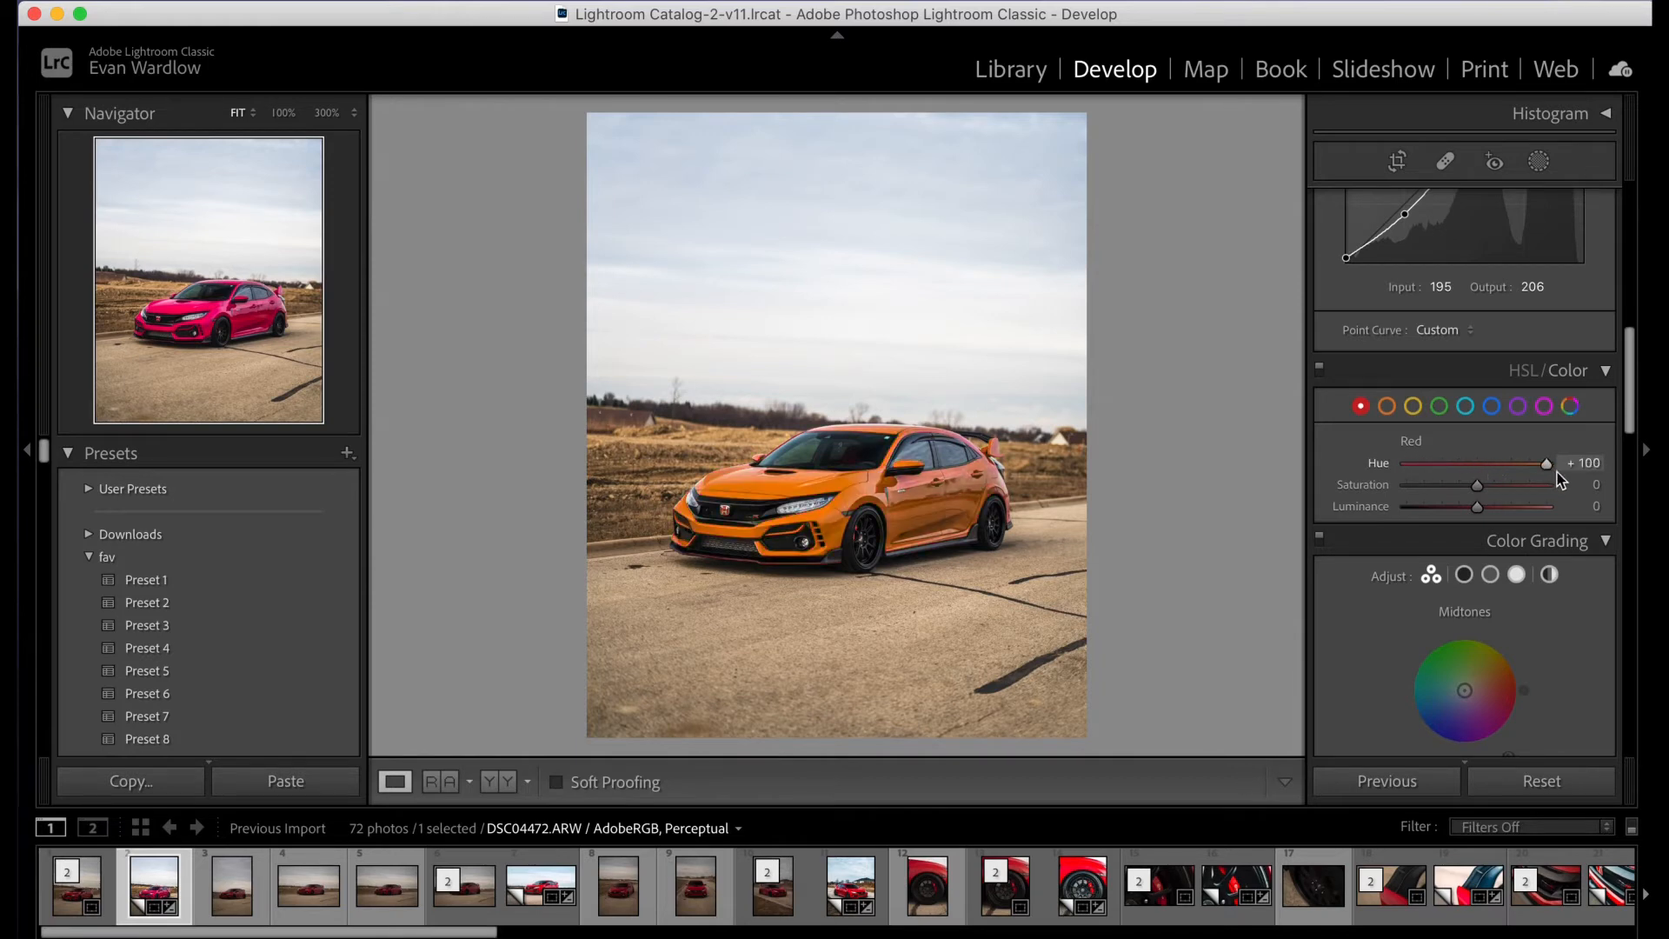
double_click(1377, 466)
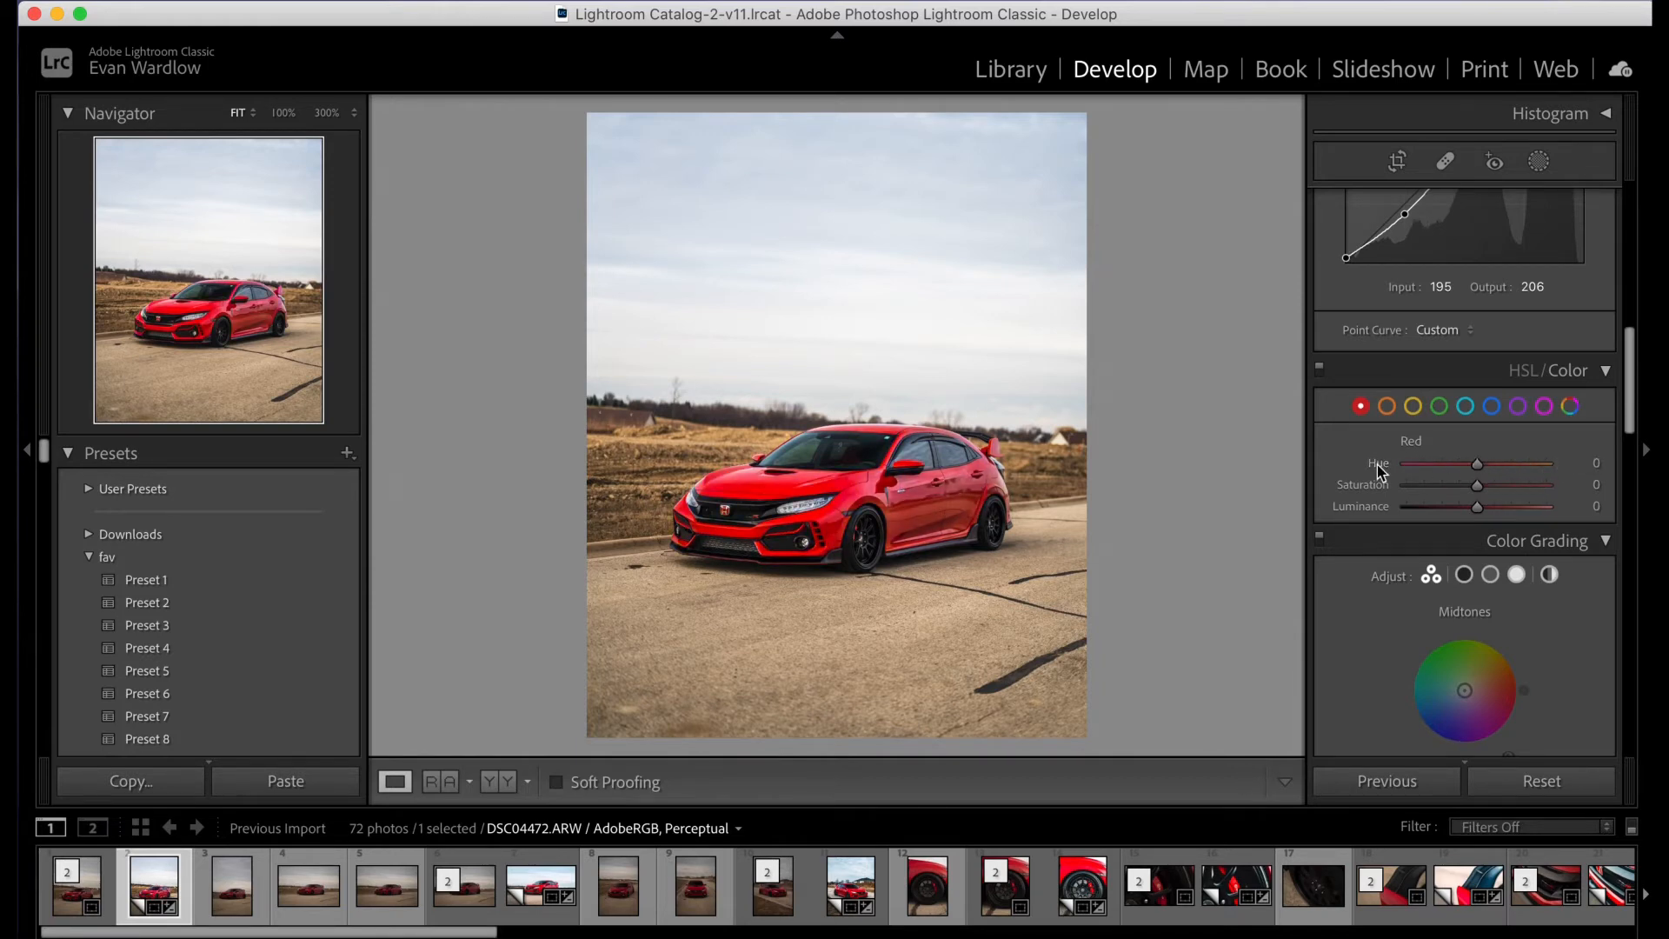
- Raise the red range's Saturation, try changing its Luminance and reset that, and set the Saturation to exactly +20
mouse_move(1492, 487)
mouse_down()
mouse_move(1531, 487)
mouse_move(1413, 486)
mouse_move(1492, 486)
mouse_up()
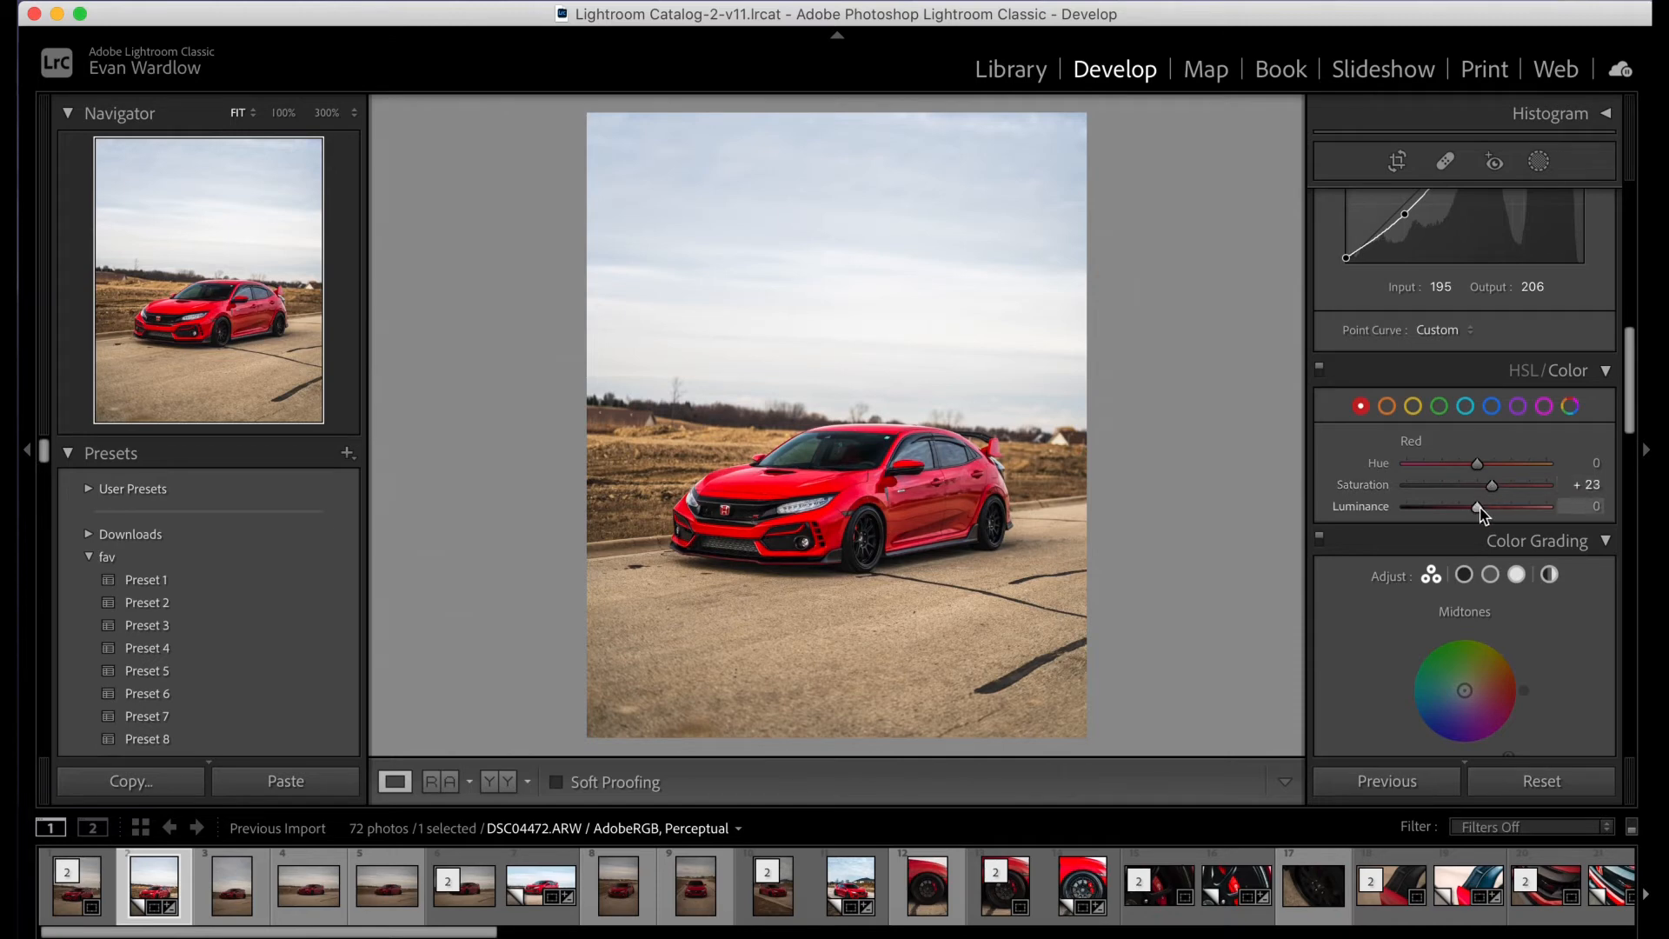
mouse_move(1481, 508)
mouse_down()
mouse_move(1459, 508)
mouse_move(1538, 510)
mouse_move(1426, 511)
mouse_move(1484, 513)
mouse_up()
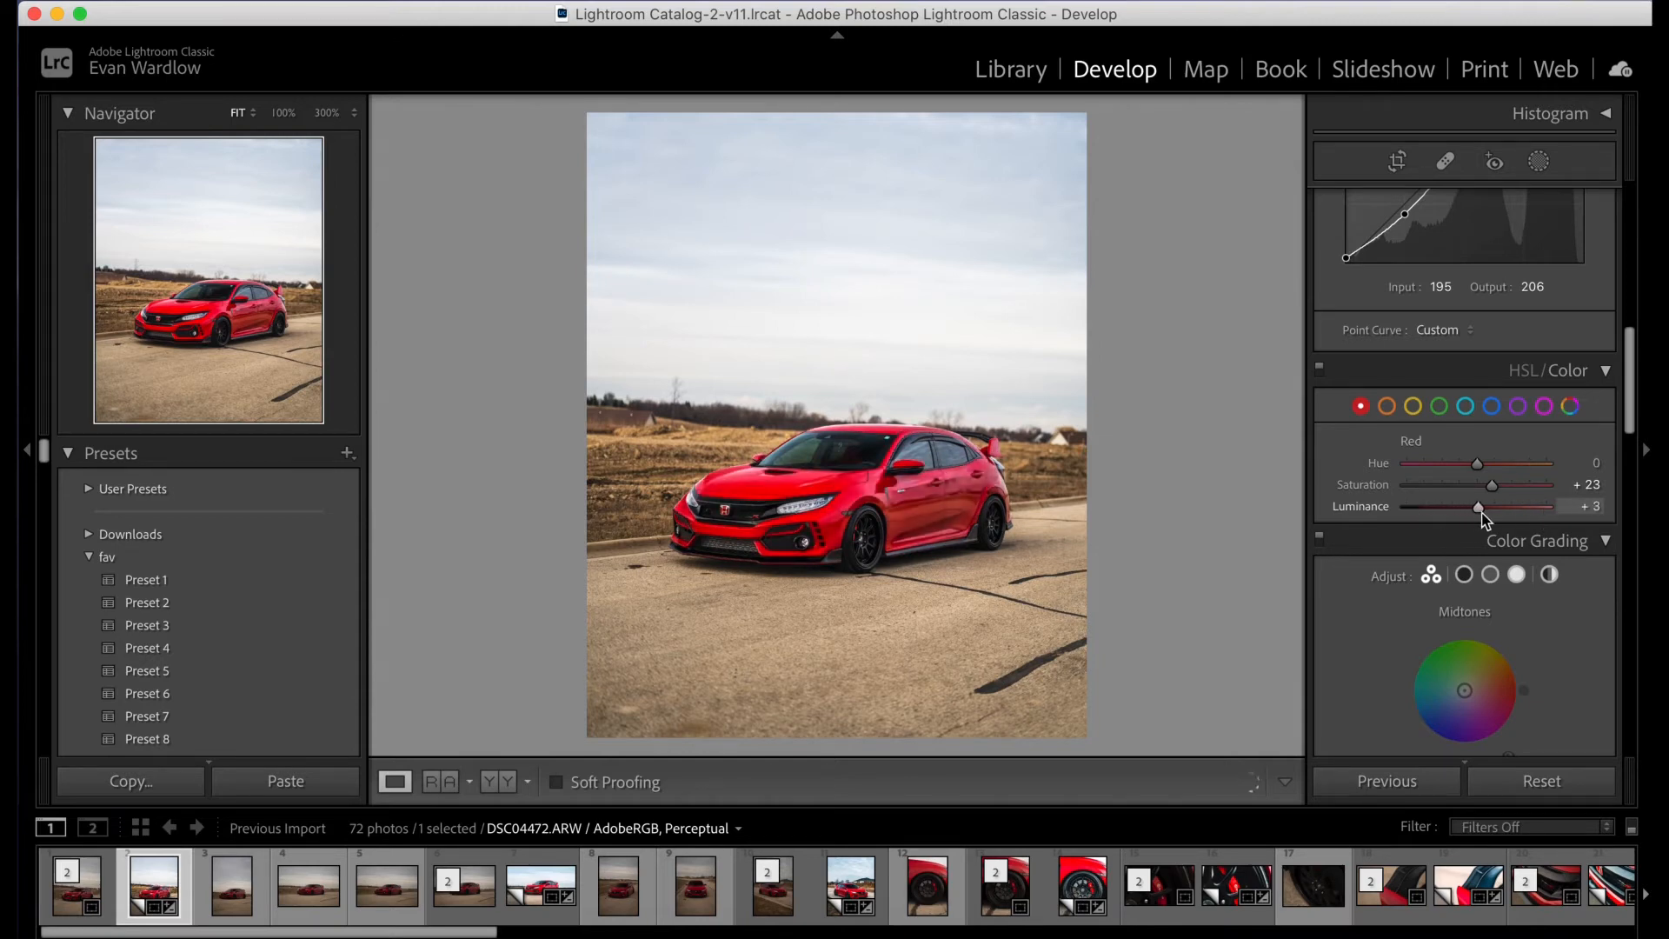
double_click(1367, 506)
click(1570, 485)
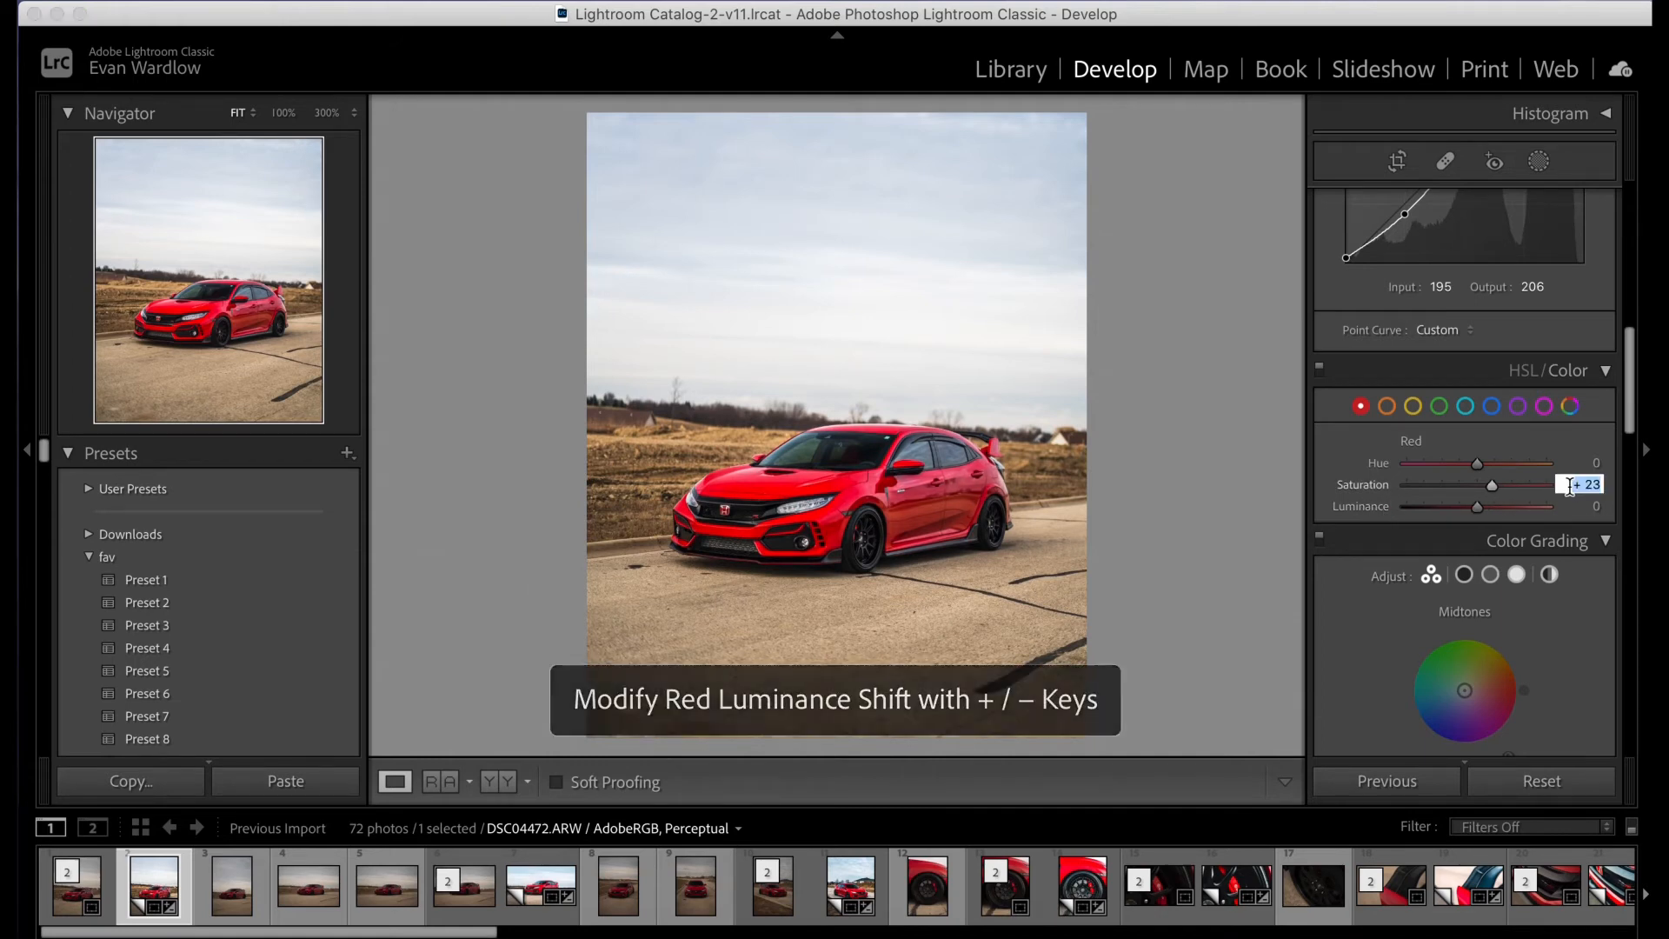
text(20)
key(Return)
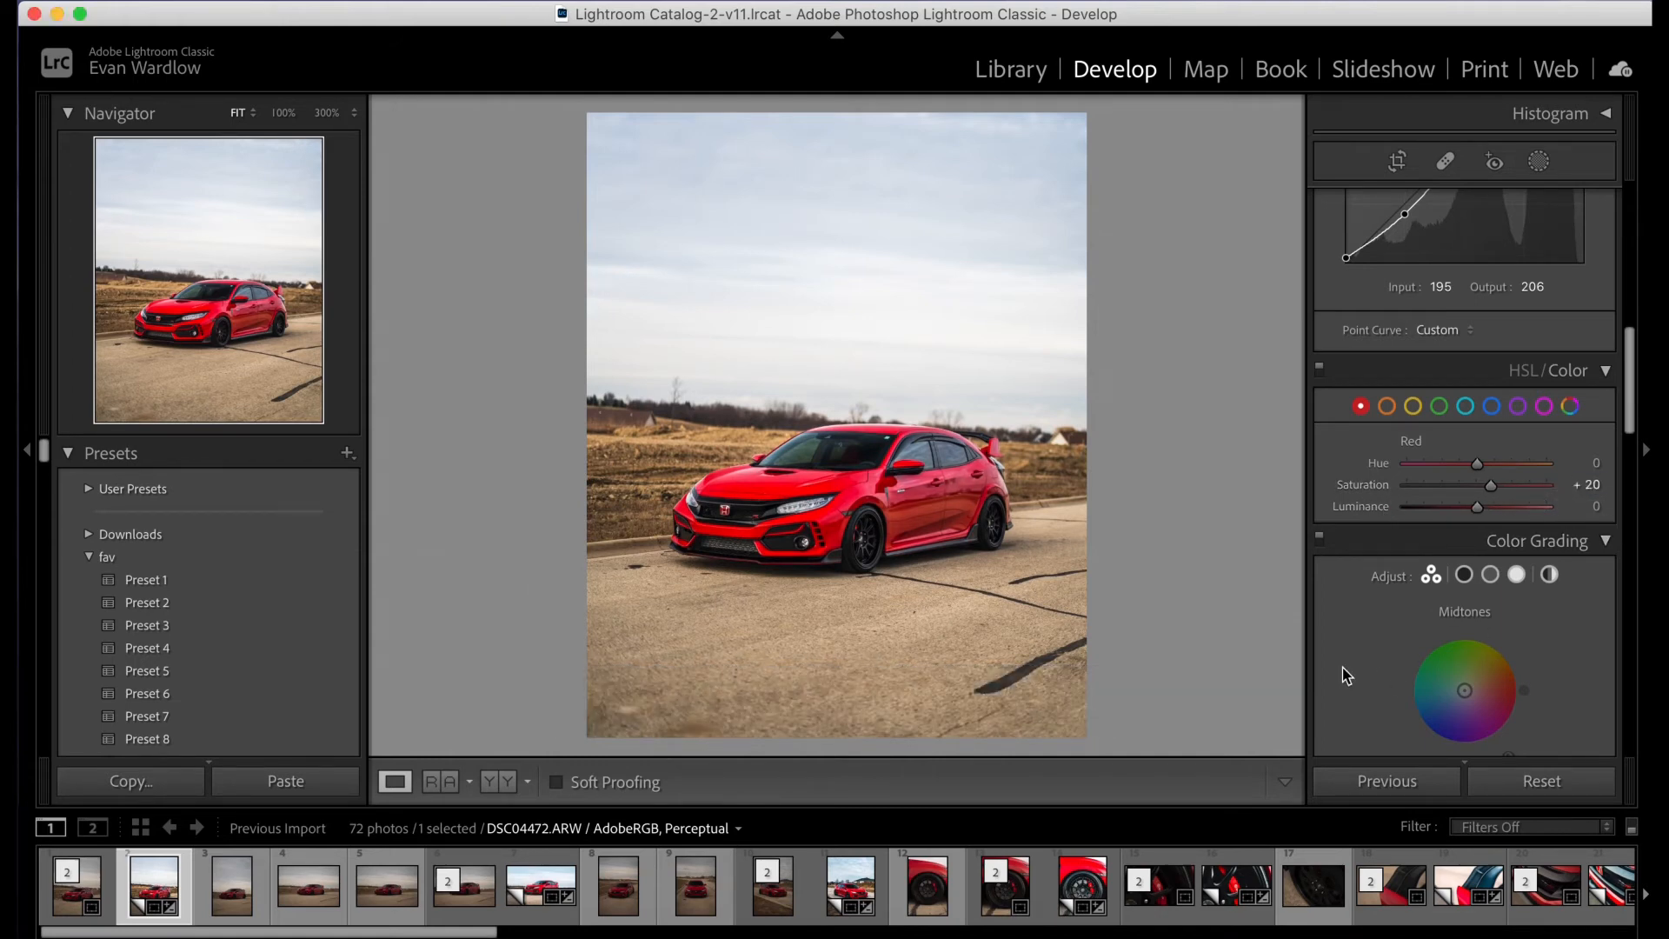
- Try a lower Saturation and a higher Hue for the orange range, resetting each one
click(1391, 407)
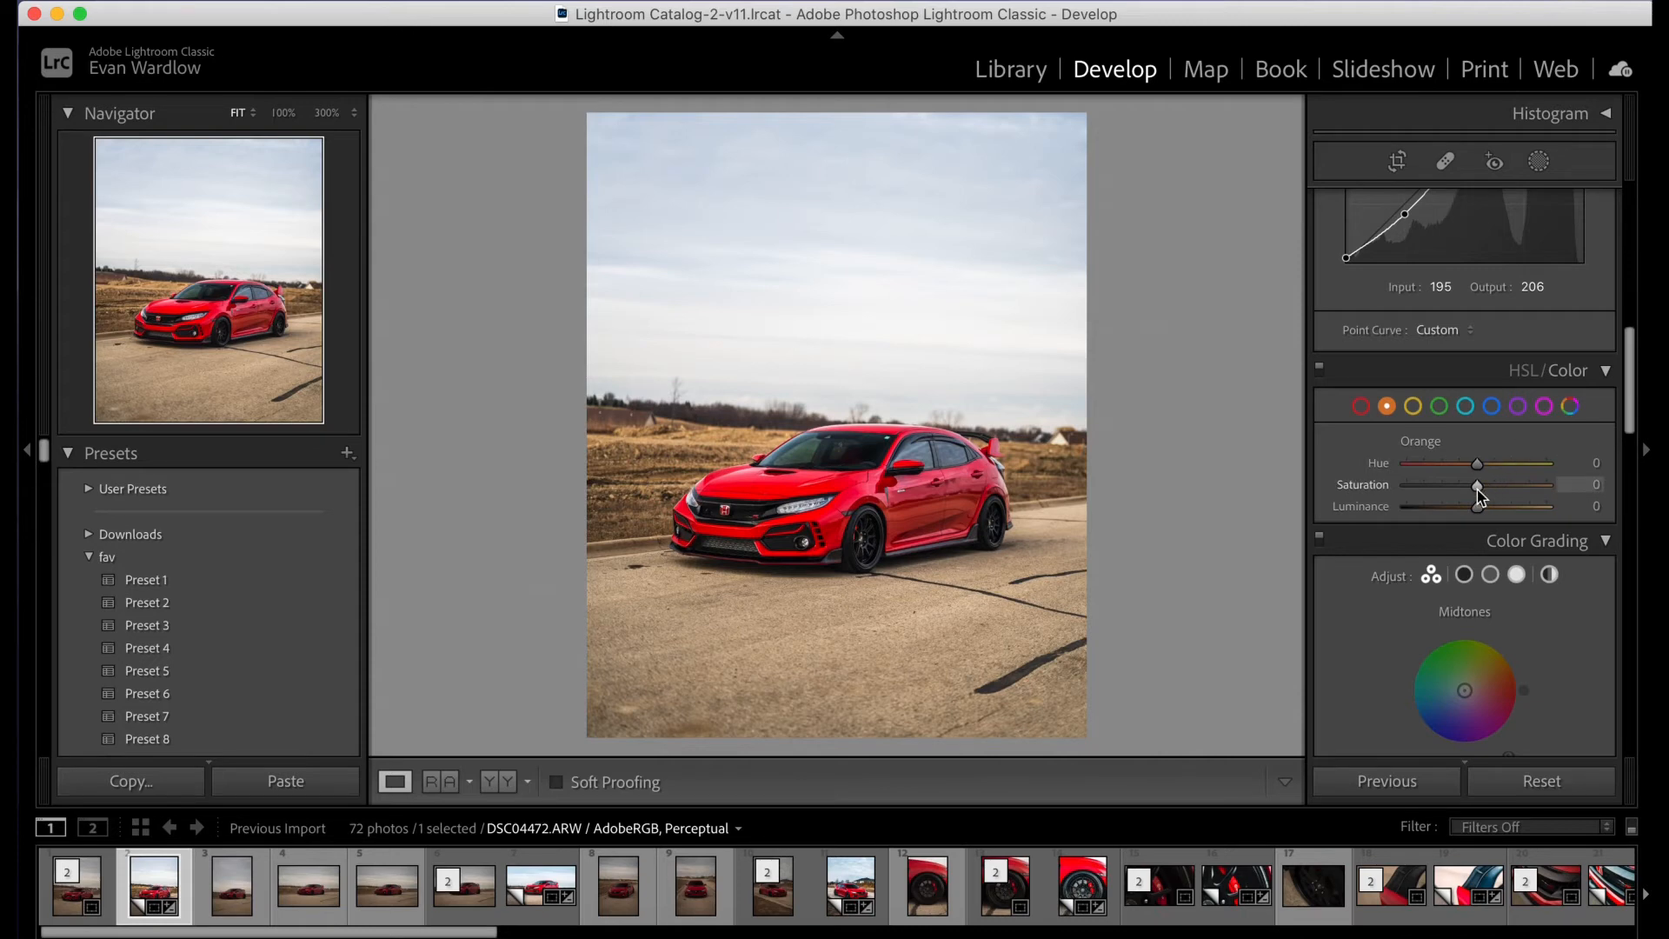
drag(1478, 490, 1440, 495)
double_click(1354, 486)
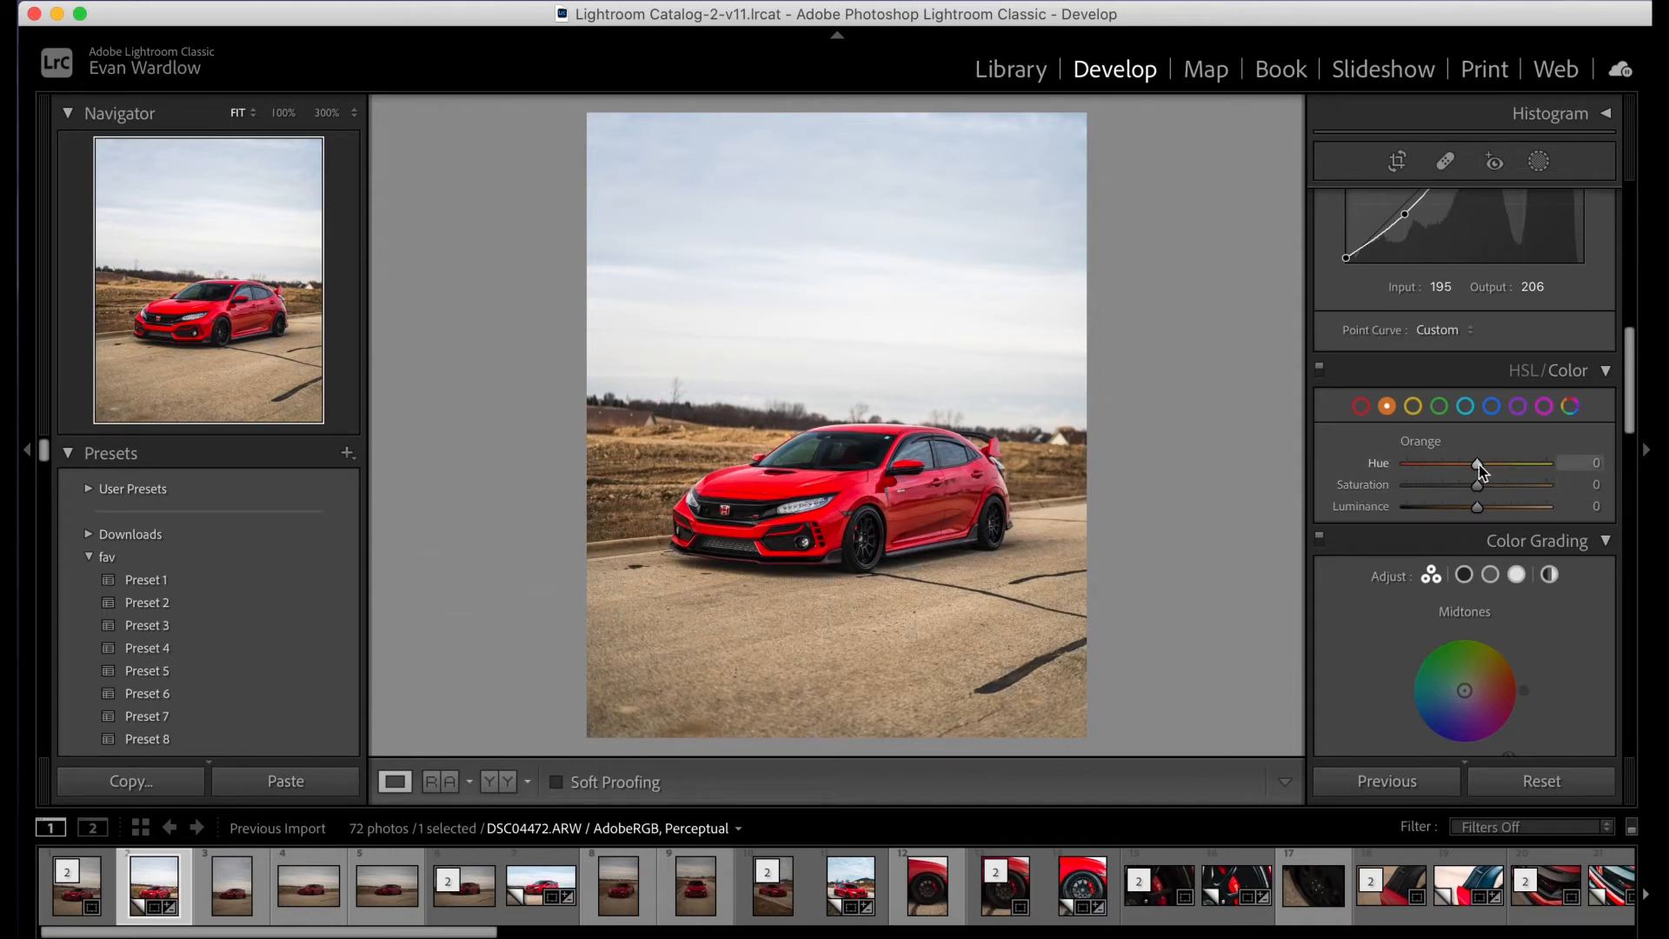
drag(1479, 464, 1530, 478)
double_click(1380, 465)
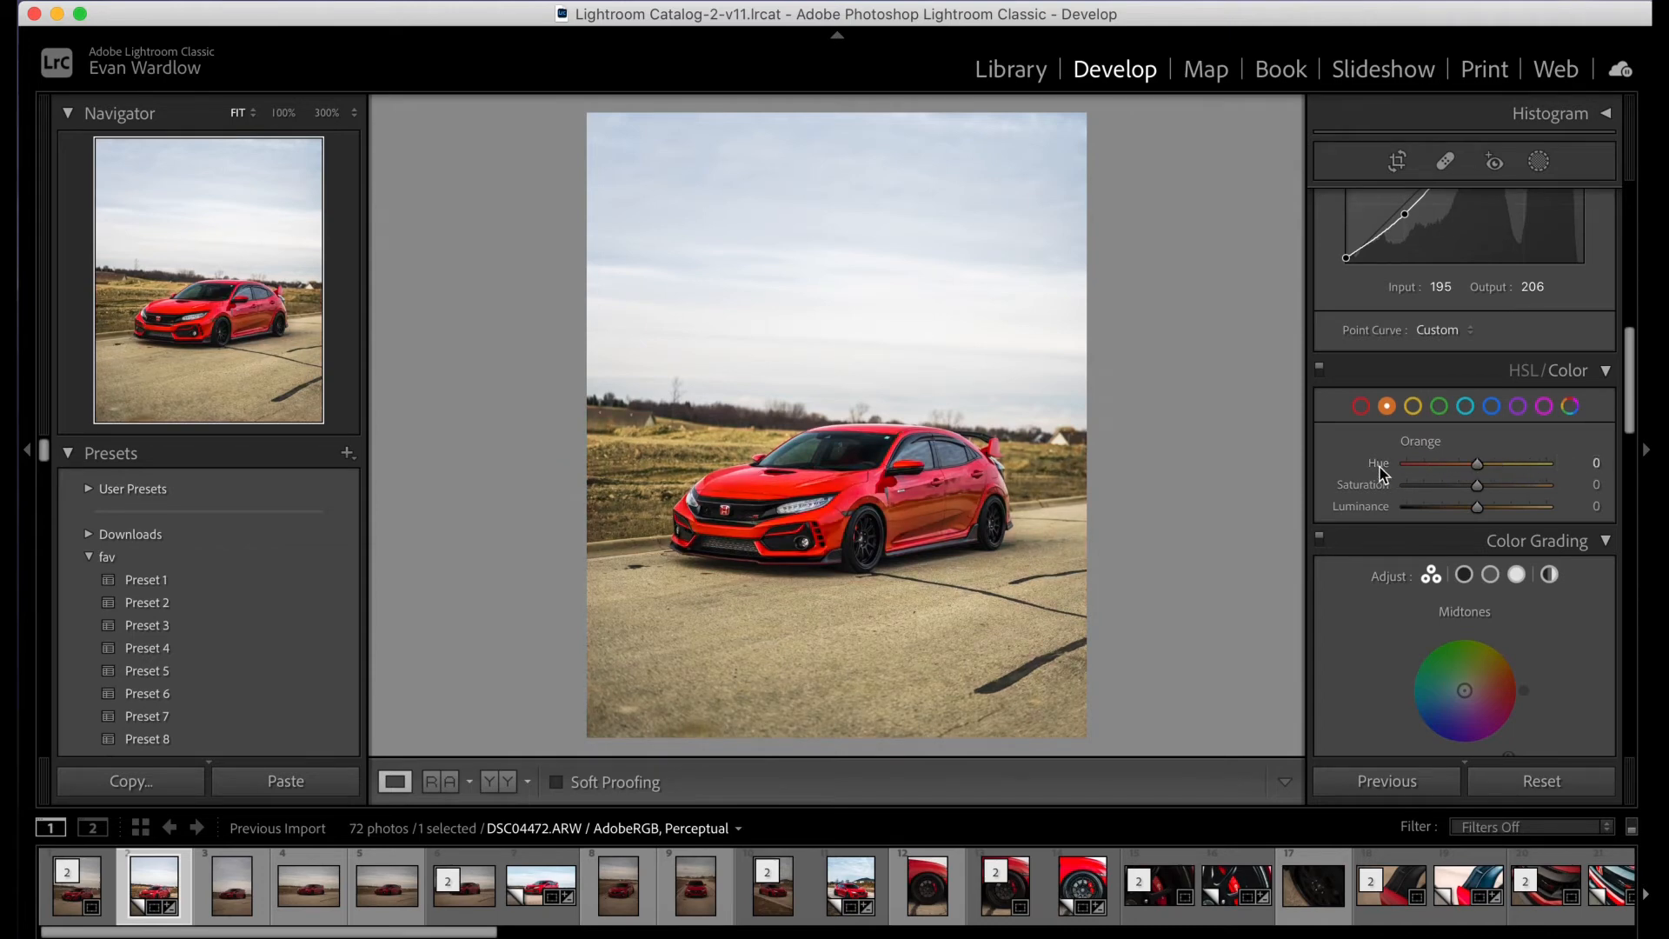
- Color-grade the highlights with a slight yellow tint and the shadows with a blue tint at hue 209 and saturation 32
scroll(1552, 456, down, 3)
scroll(1552, 452, down, 4)
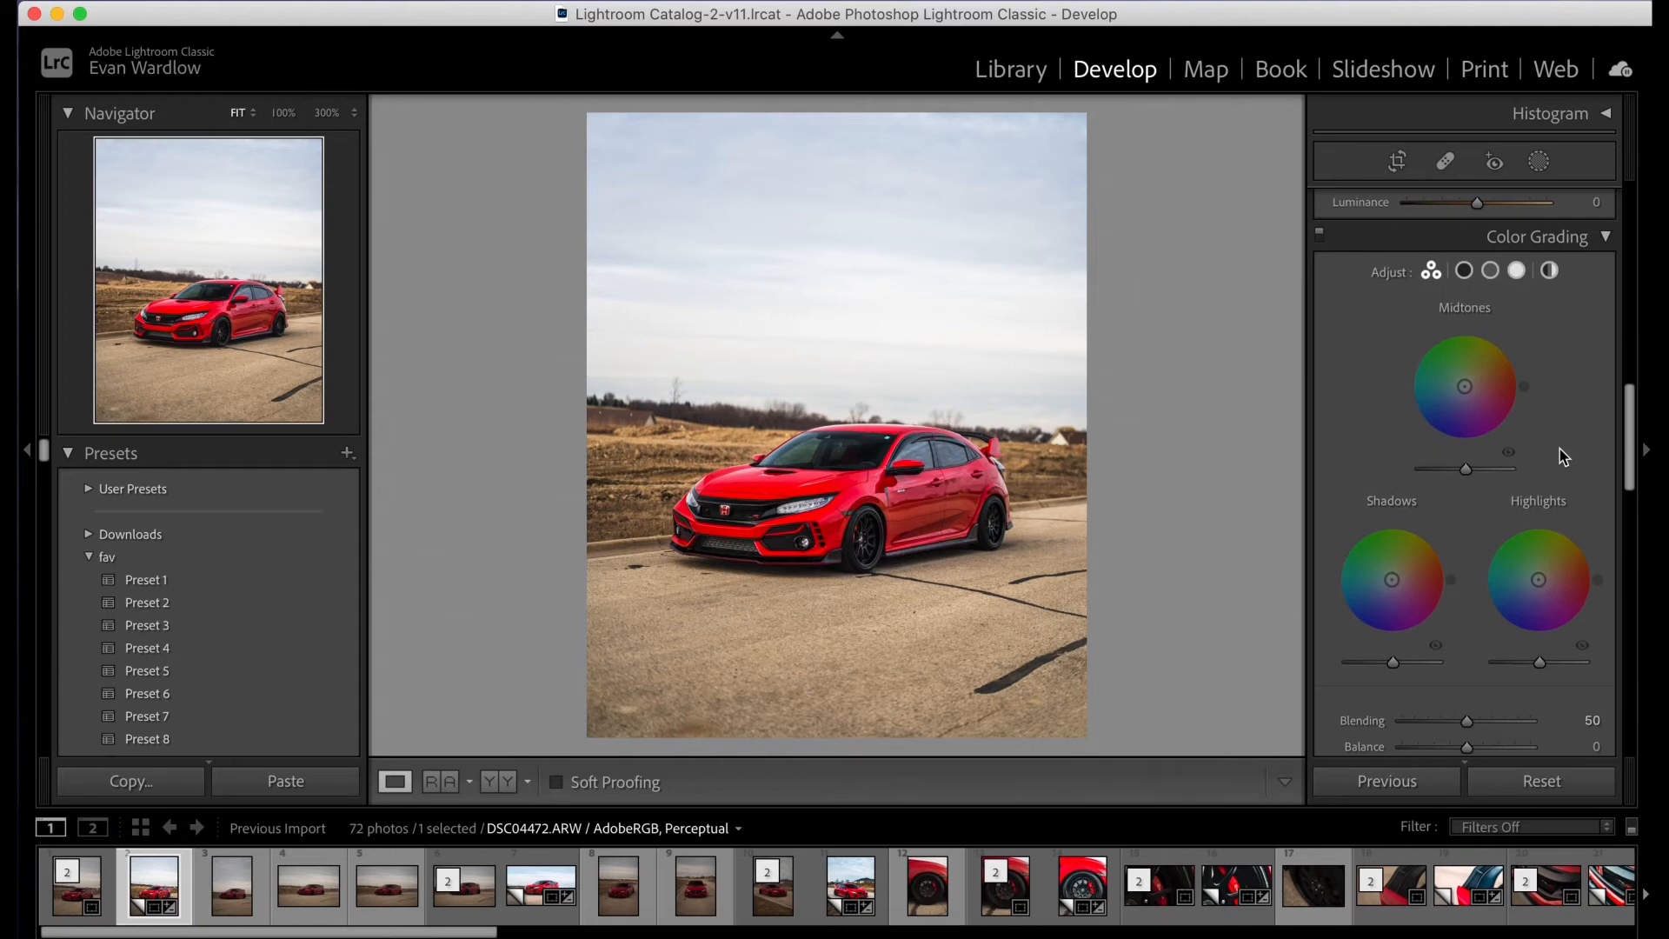
scroll(1562, 470, down, 1)
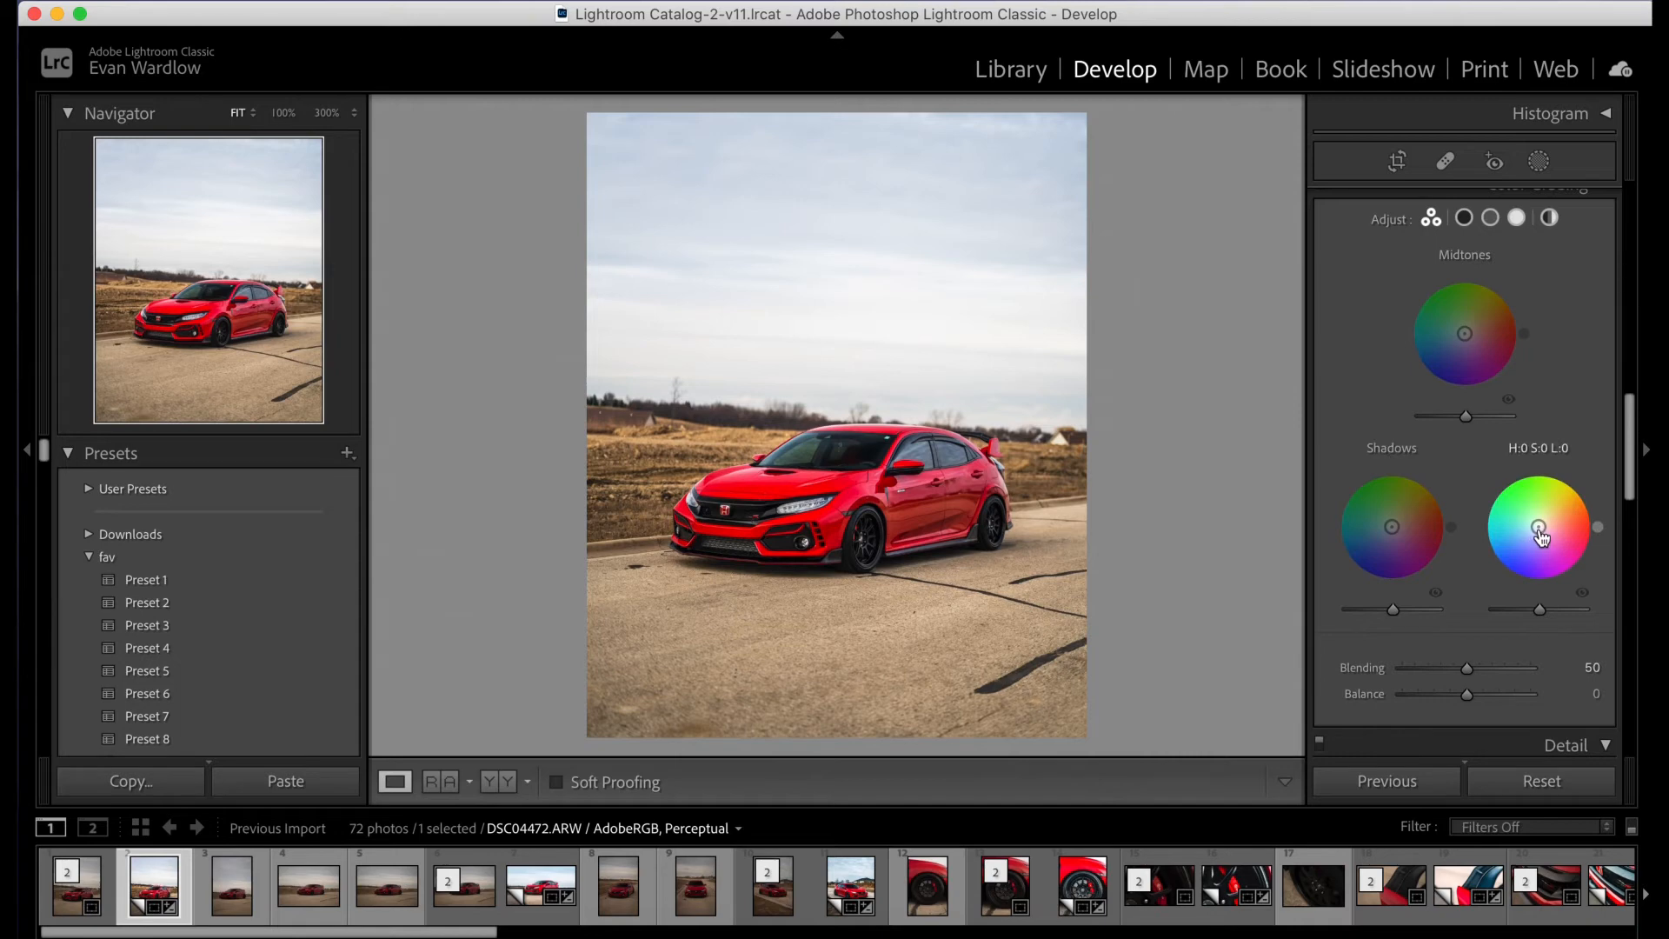
mouse_move(1537, 532)
mouse_down()
mouse_move(1518, 531)
mouse_move(1576, 509)
mouse_move(1525, 524)
mouse_move(1541, 524)
mouse_up()
drag(1392, 527, 1379, 533)
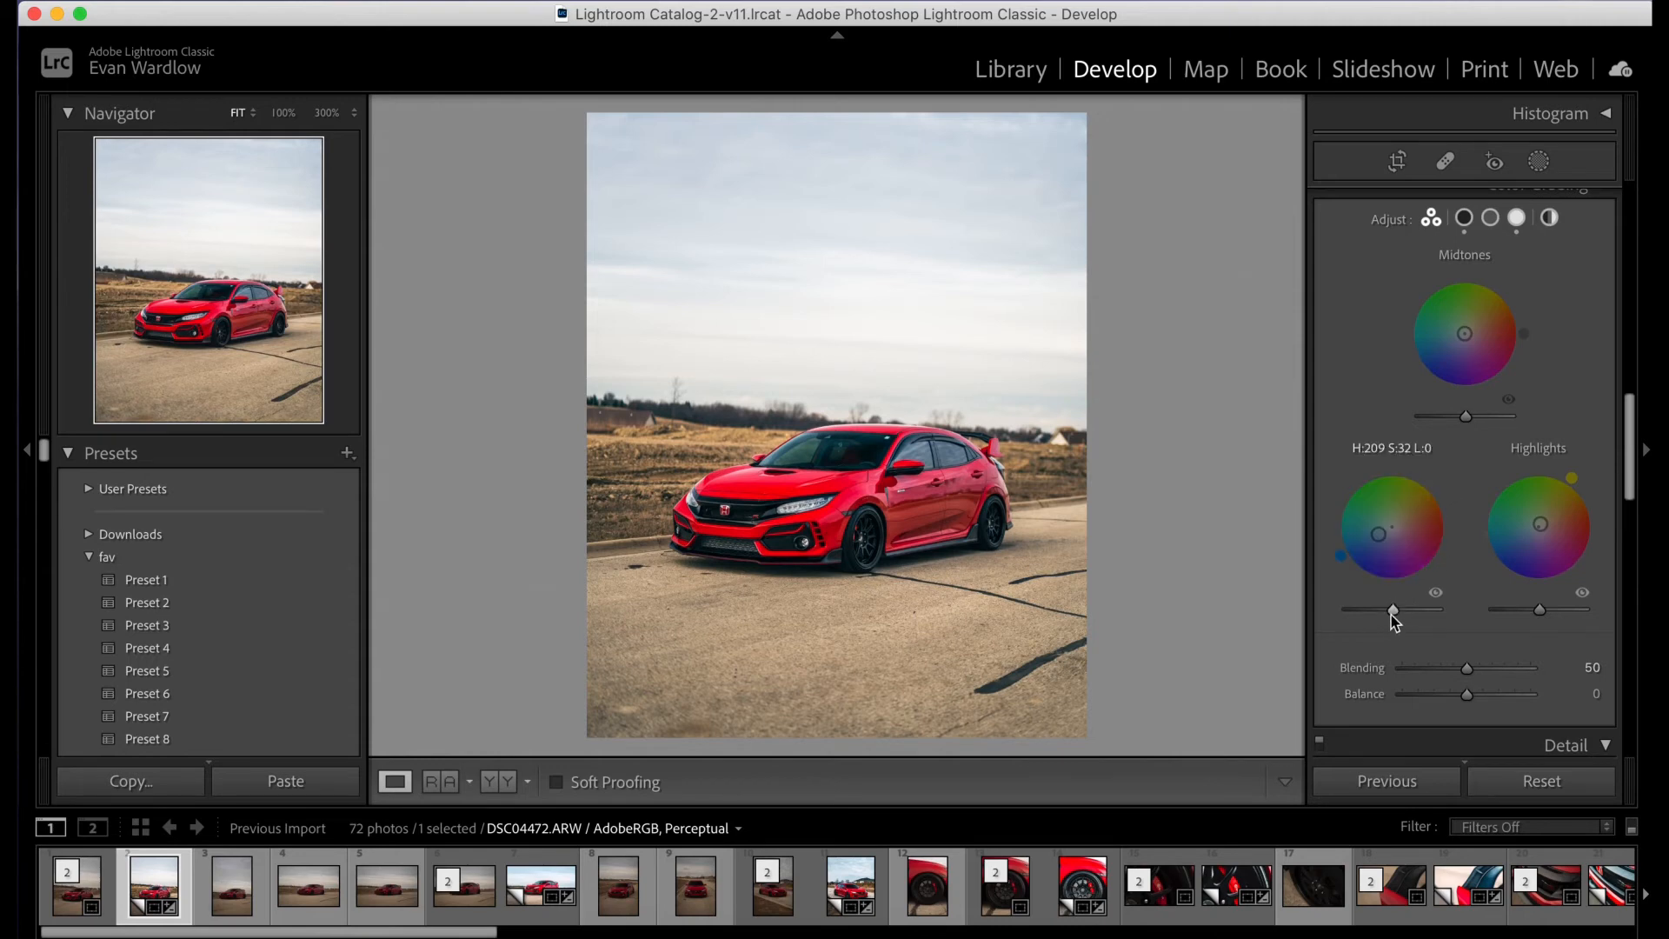
- Try the shadows' luminance and give the midtones a slight yellow-orange tint in the color grading
mouse_move(1393, 610)
mouse_down()
mouse_move(1361, 610)
mouse_move(1437, 610)
mouse_move(1365, 610)
mouse_move(1406, 630)
mouse_move(1391, 617)
mouse_up()
mouse_move(1465, 334)
mouse_down()
mouse_move(1445, 336)
mouse_move(1467, 332)
mouse_up()
scroll(1438, 268, up, 1)
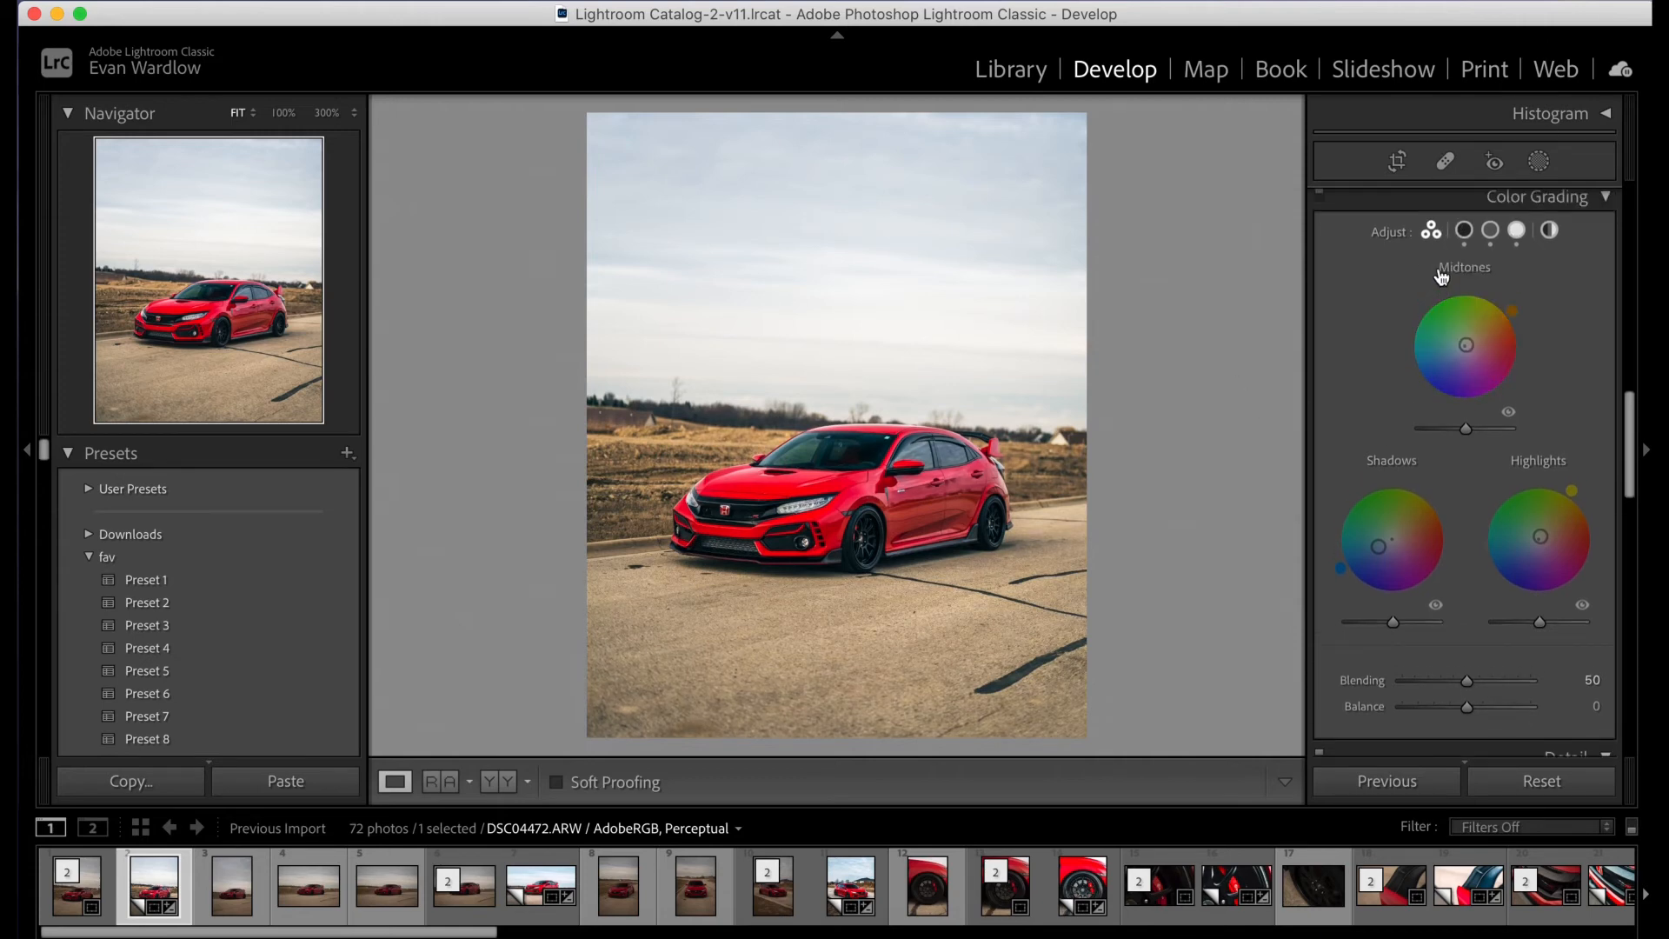
scroll(1552, 262, down, 1)
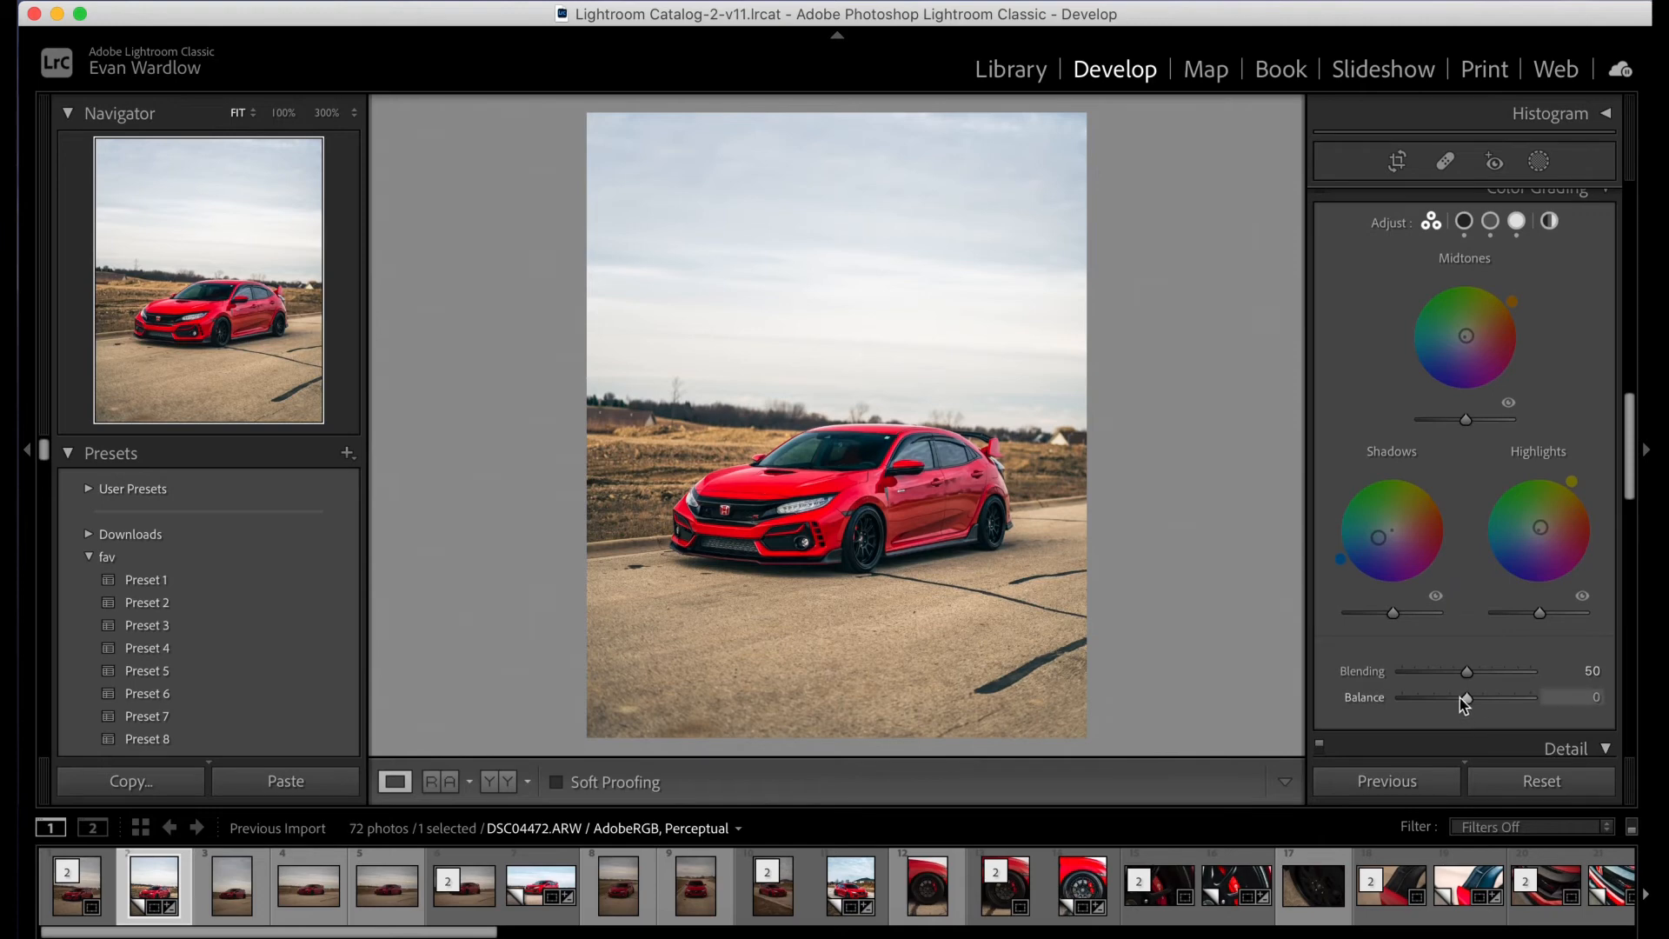
- Try the color grading Balance at -80 and +71, set it to -24, and compare the photo with the reference photo
drag(1469, 704, 1415, 701)
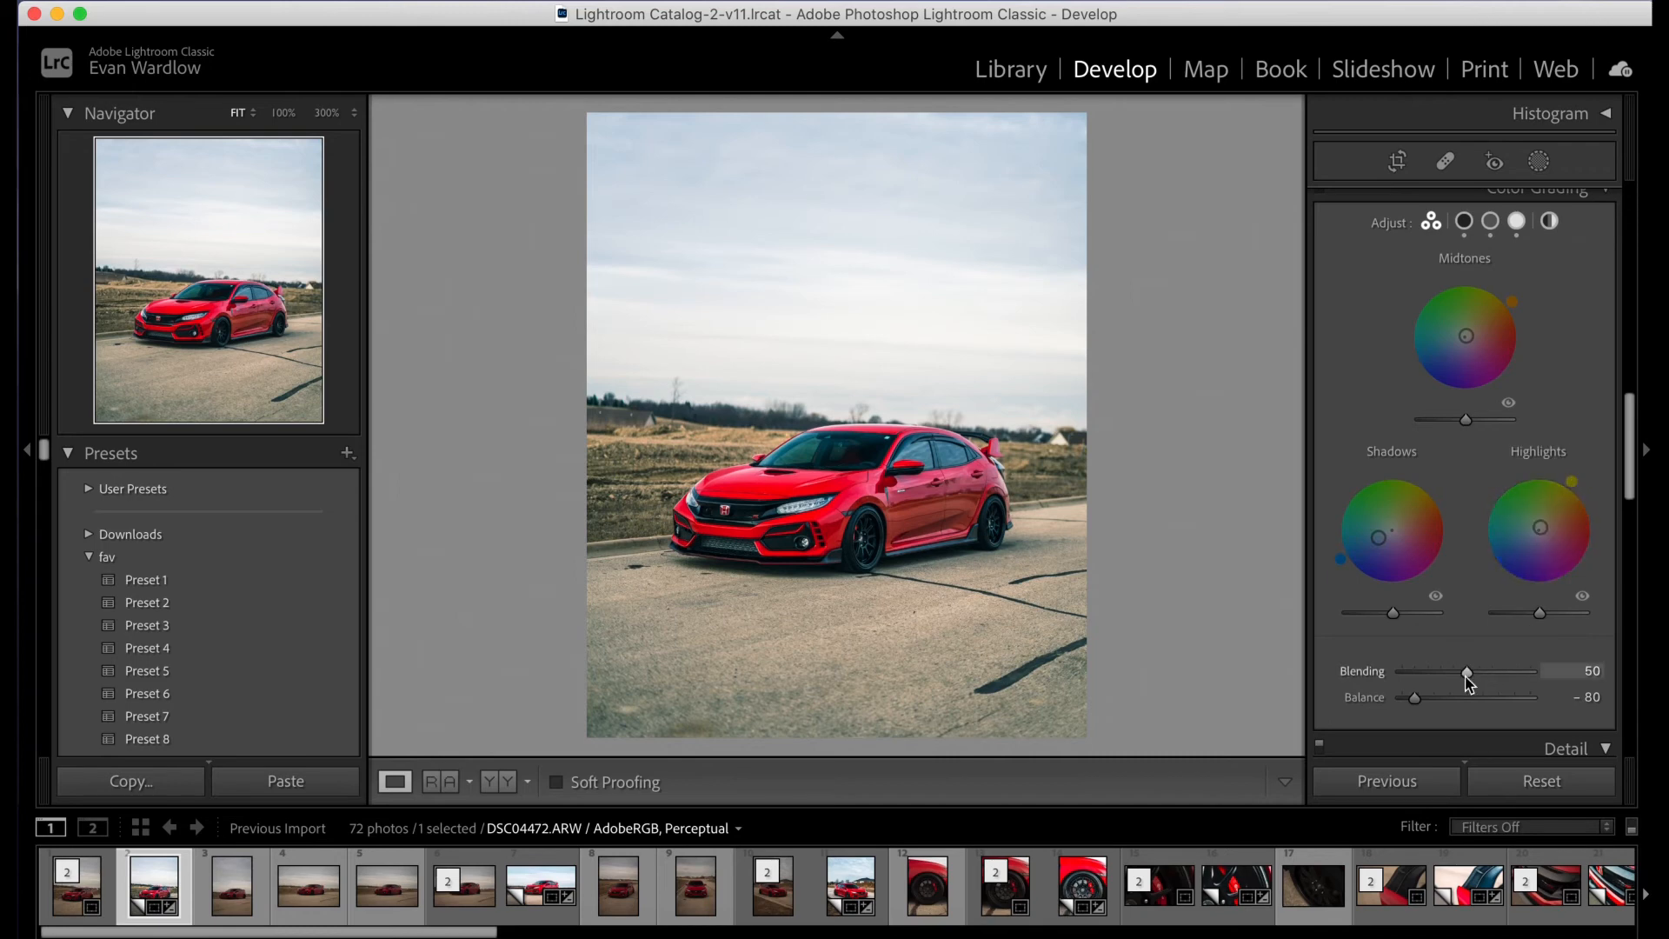
drag(1415, 698, 1513, 699)
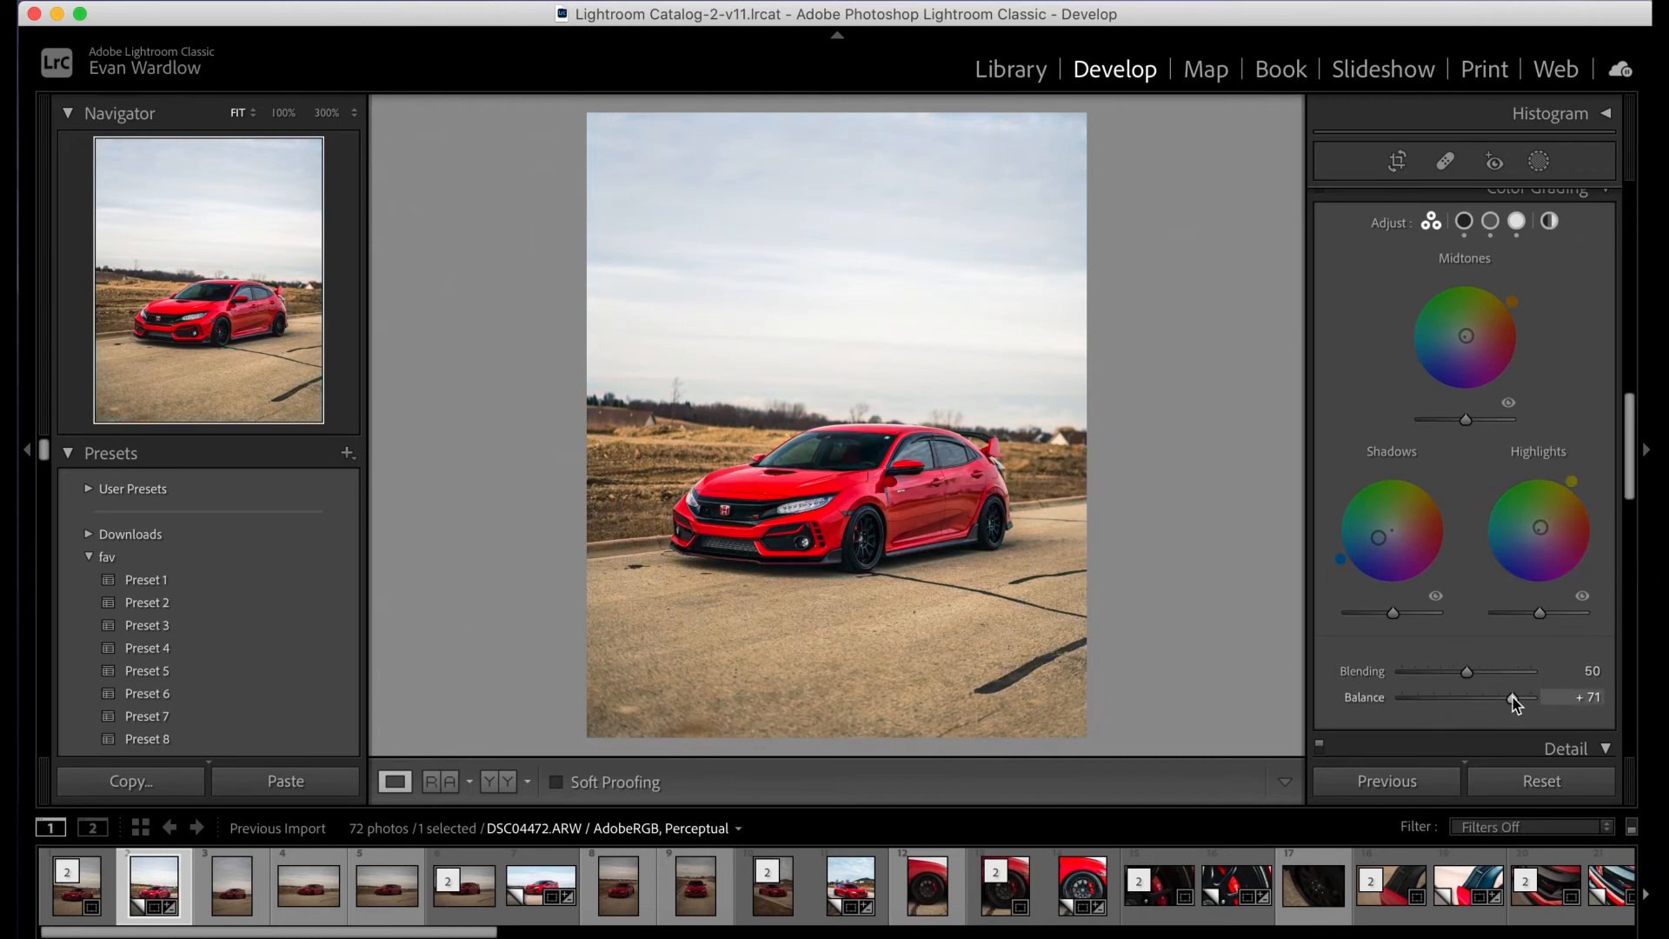
drag(1513, 697, 1451, 706)
click(432, 782)
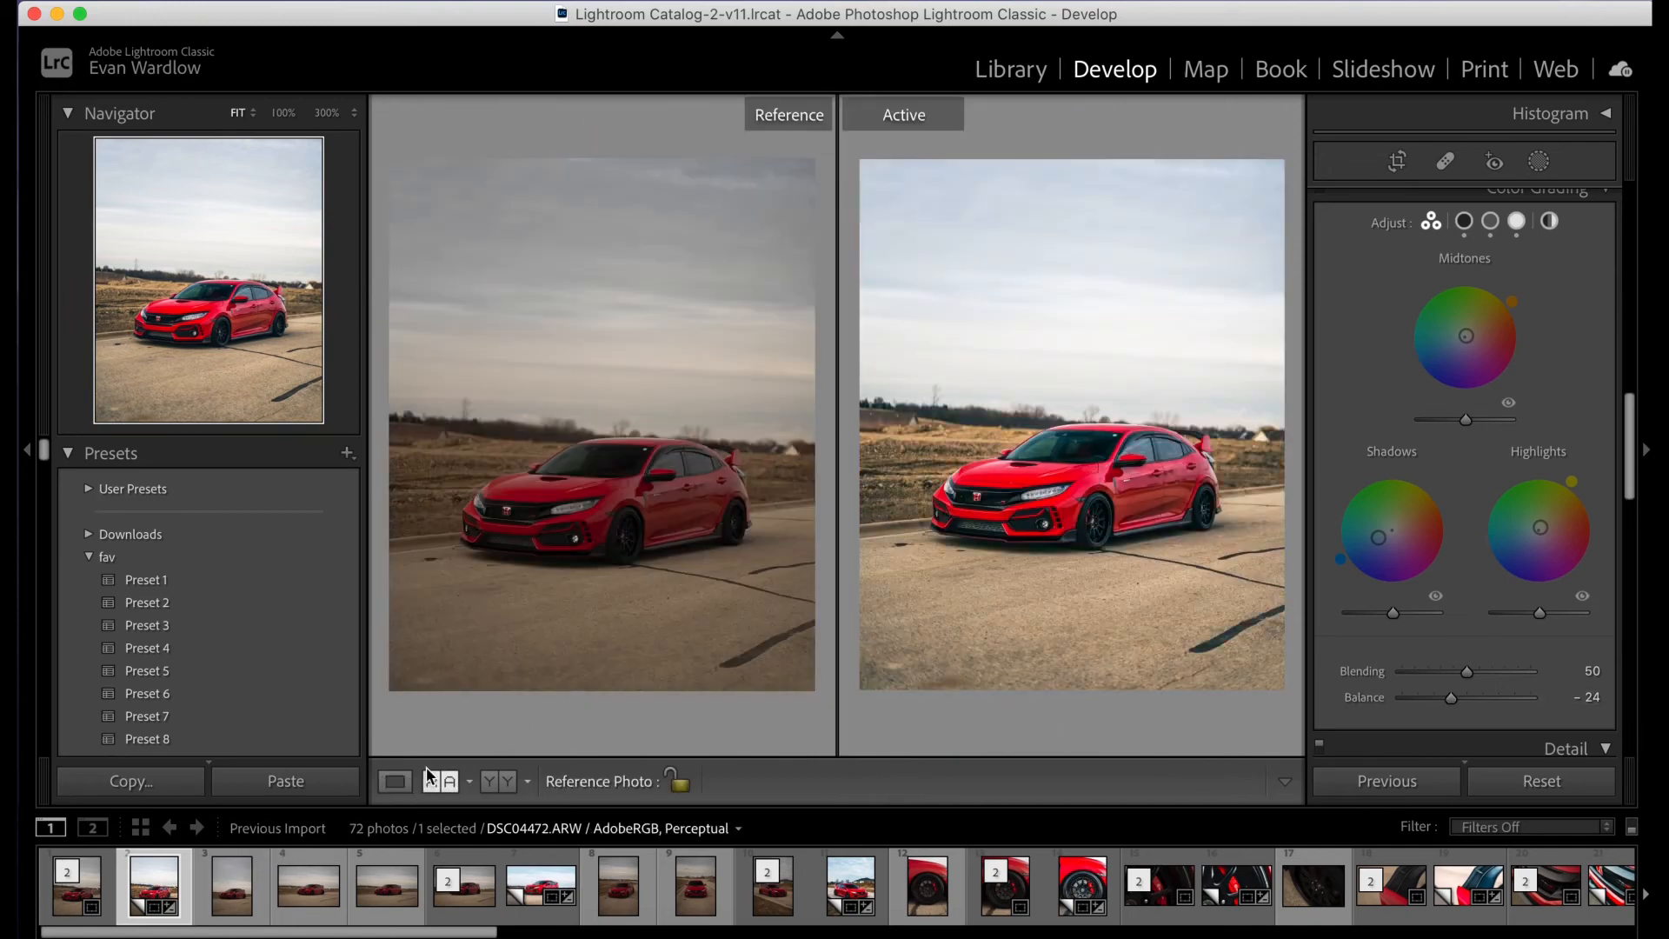
click(395, 781)
- Set the Sharpening Amount to 75 and its Masking to 80, previewing the edge mask
scroll(1509, 415, down, 2)
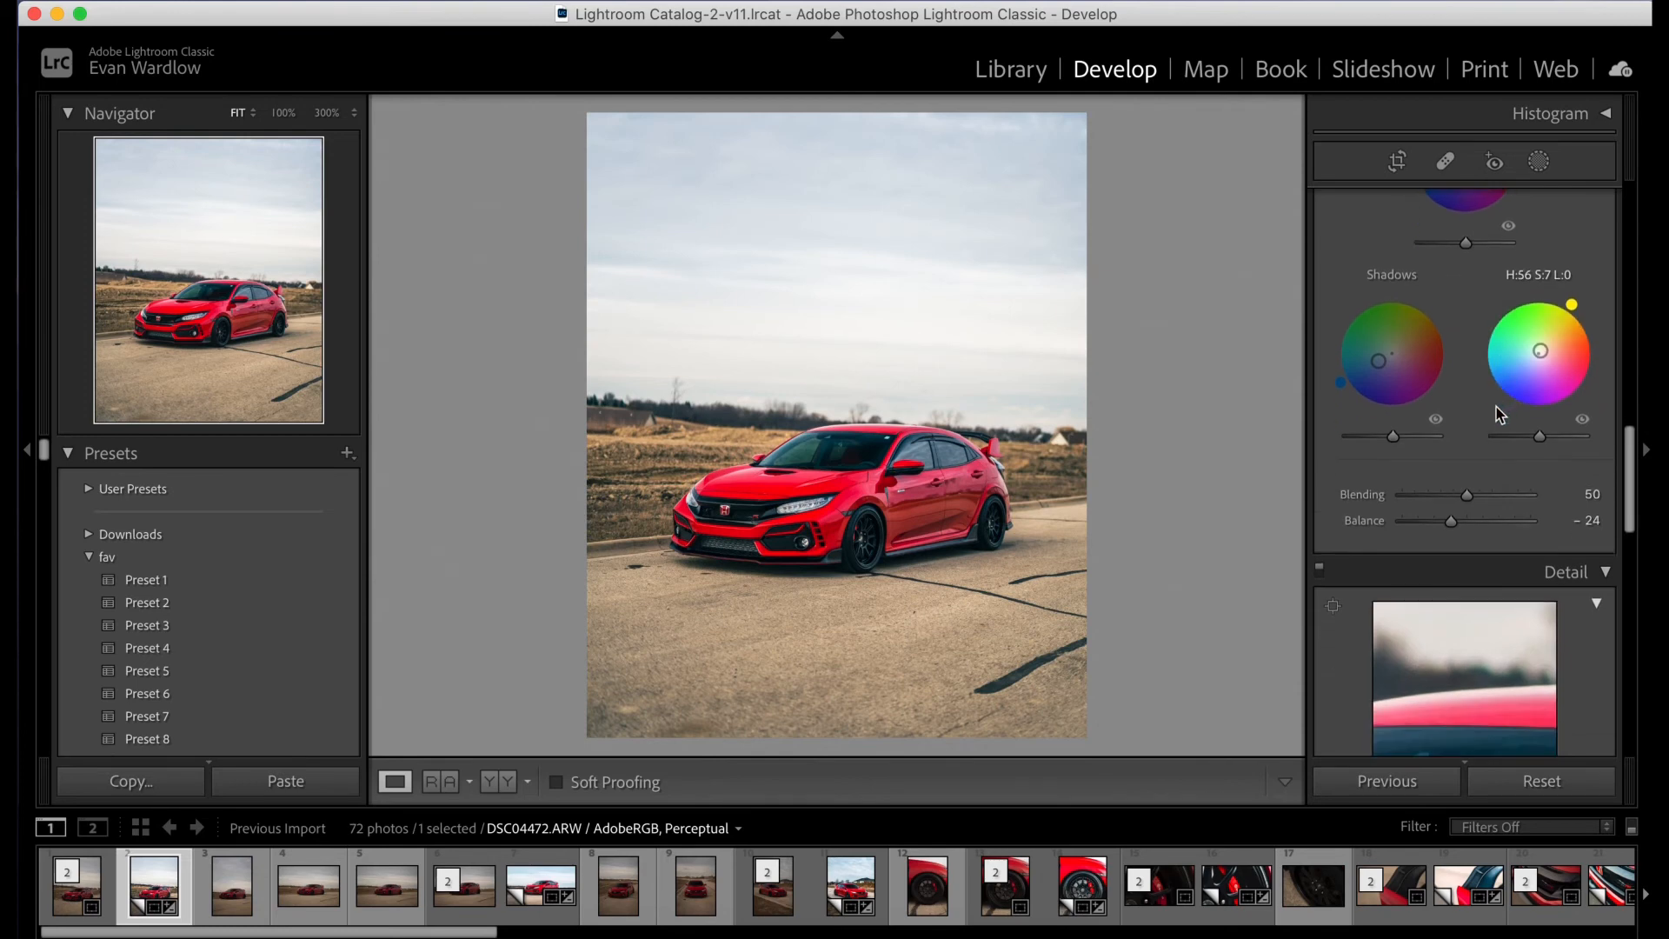
scroll(1500, 415, down, 3)
scroll(1392, 374, down, 1)
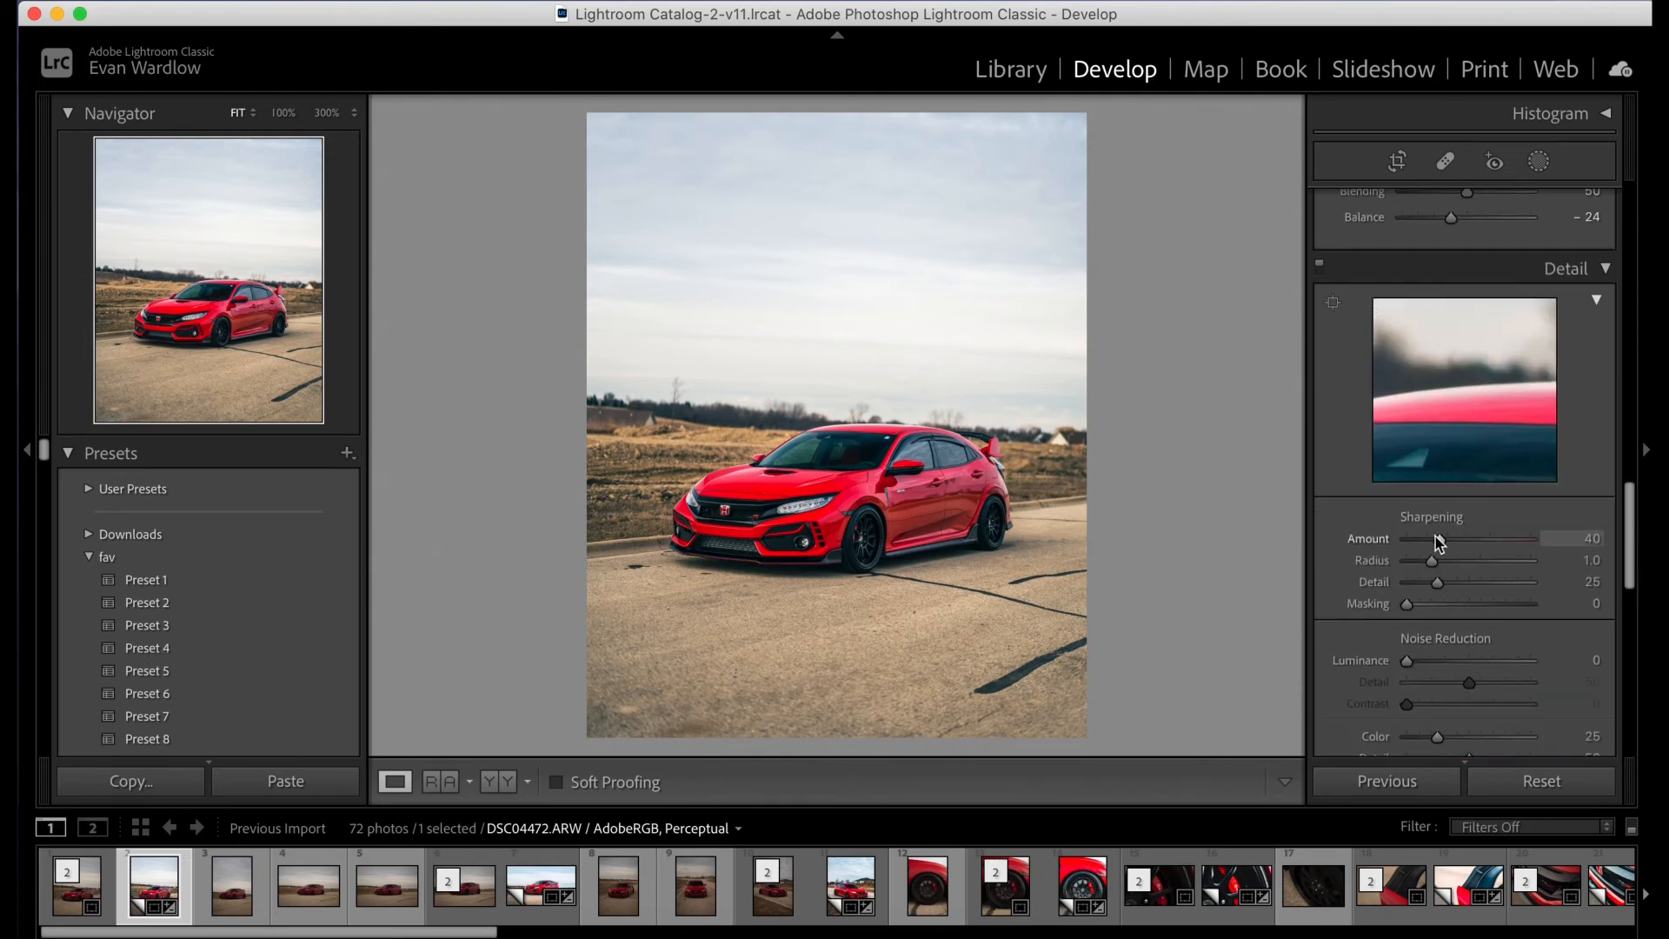
drag(1438, 541, 1469, 546)
drag(1563, 554, 1468, 557)
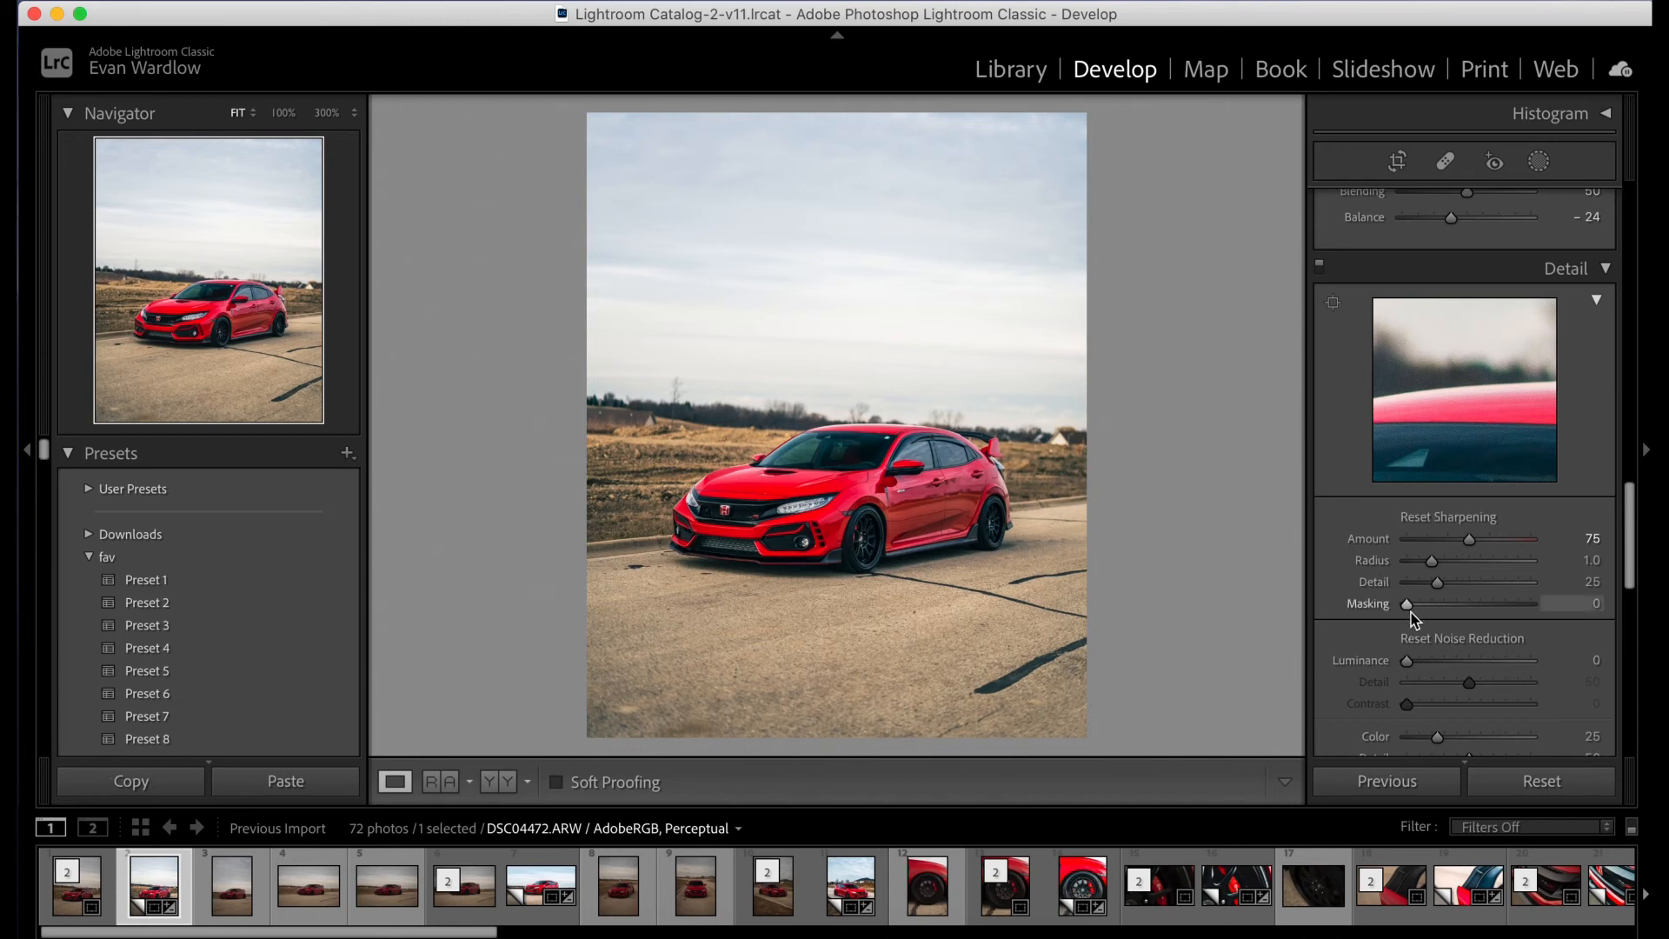
drag(1412, 612, 1511, 625)
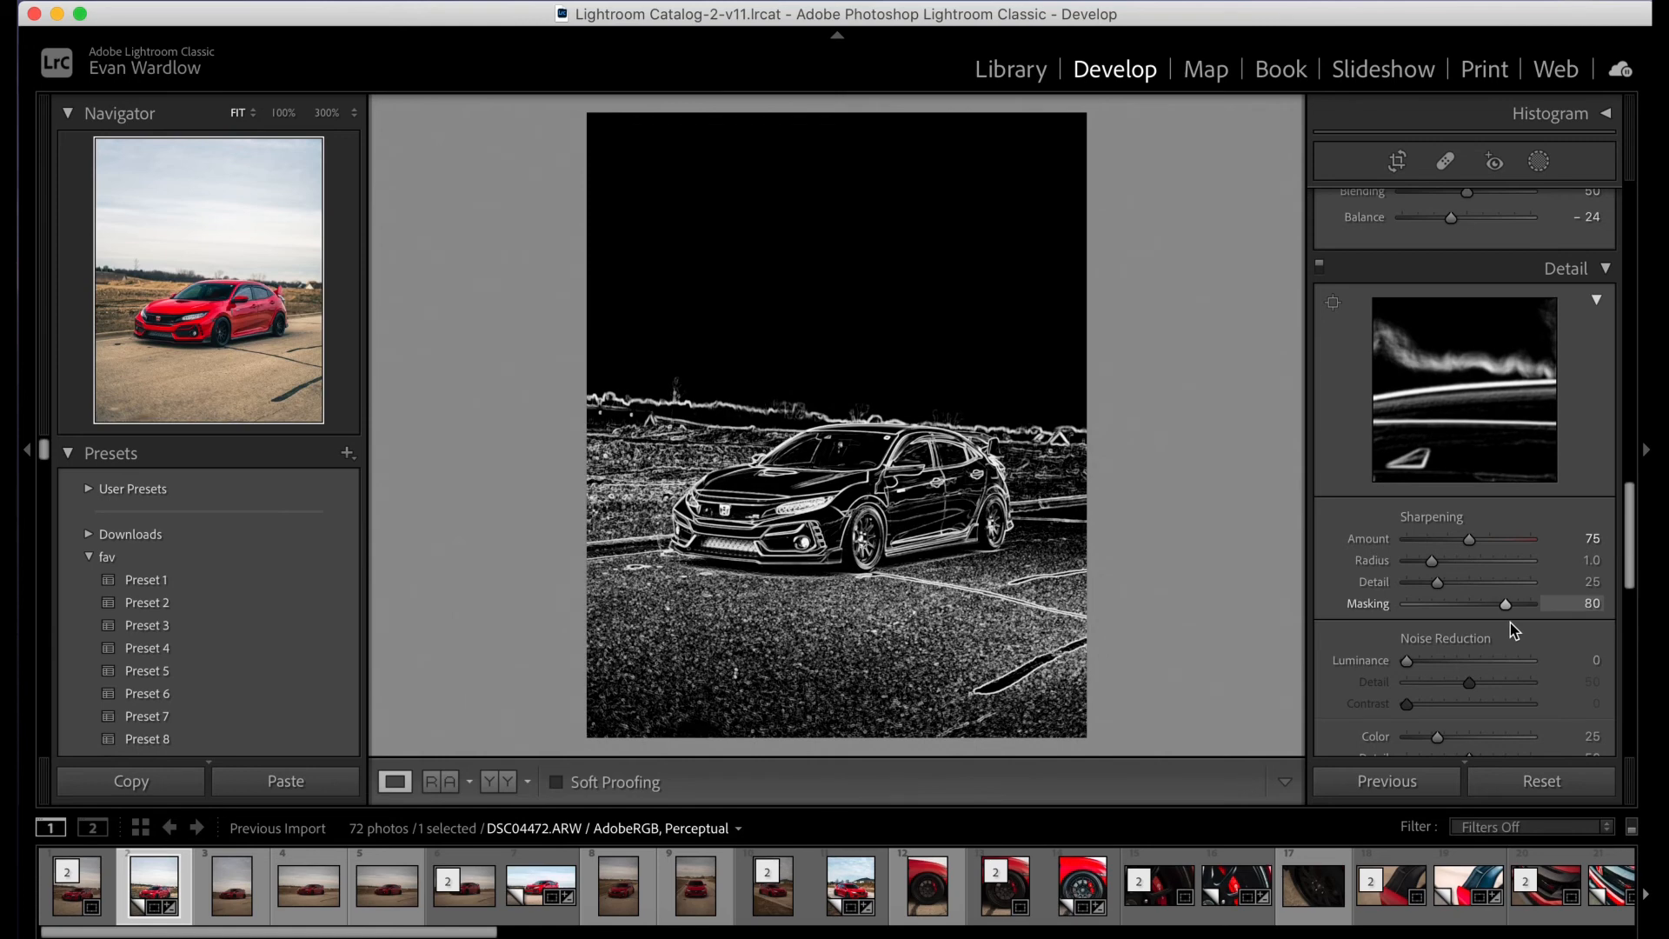
drag(1512, 622, 1511, 623)
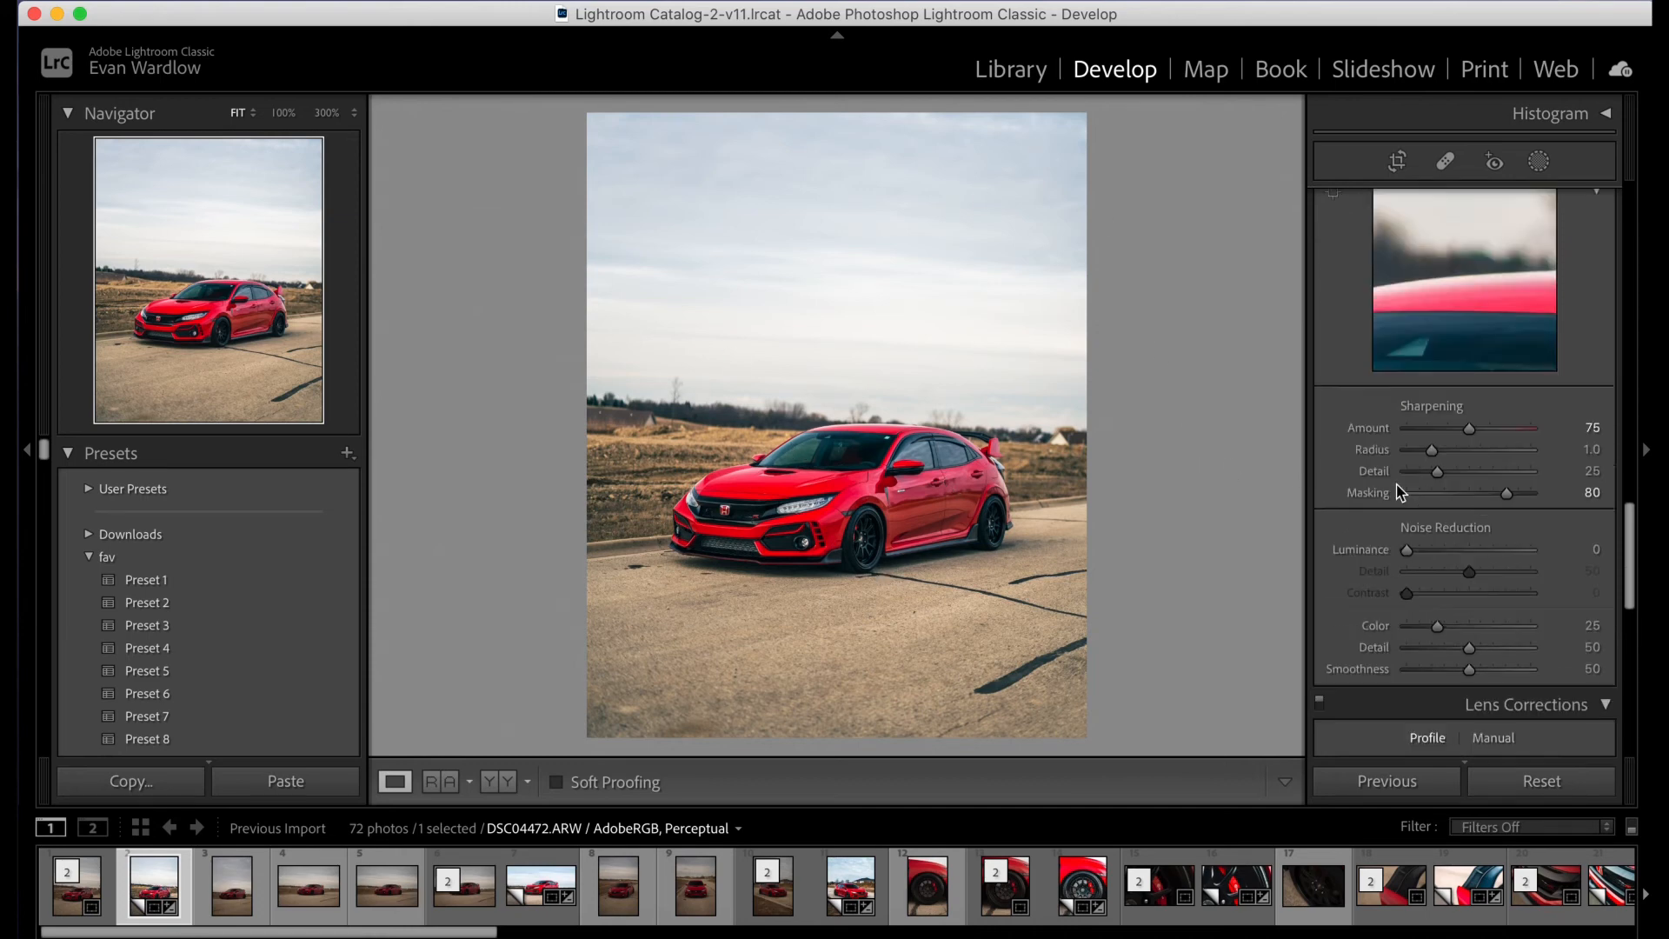
- Try a higher Luminance noise reduction and reset it
scroll(1408, 505, down, 4)
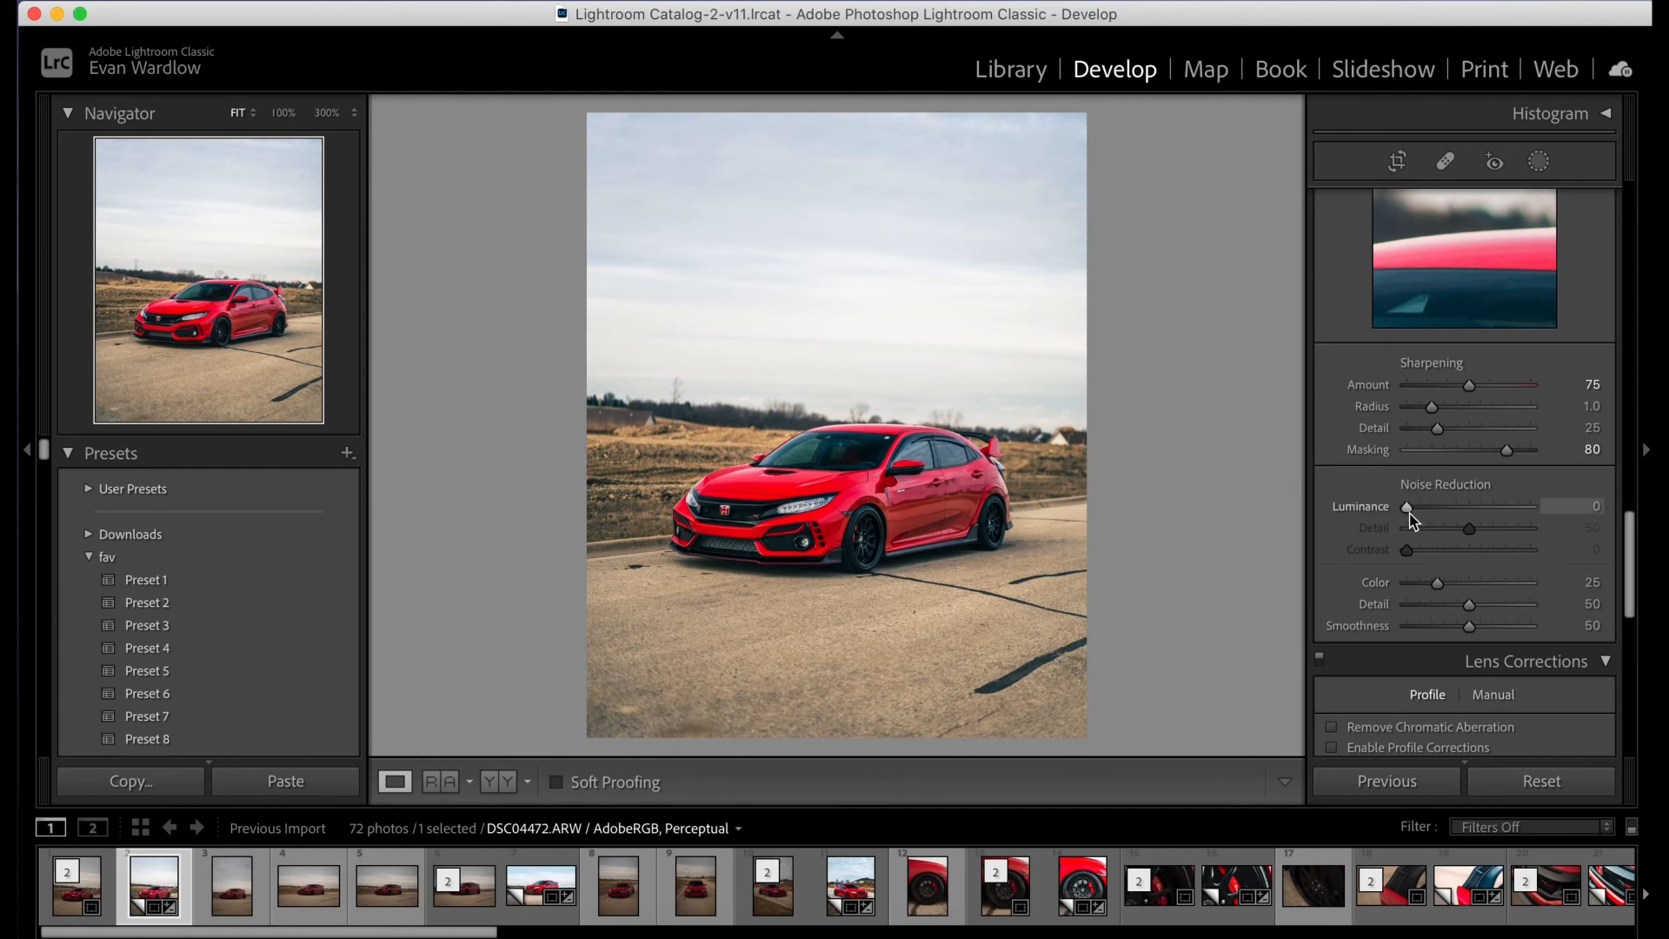
drag(1409, 514, 1456, 511)
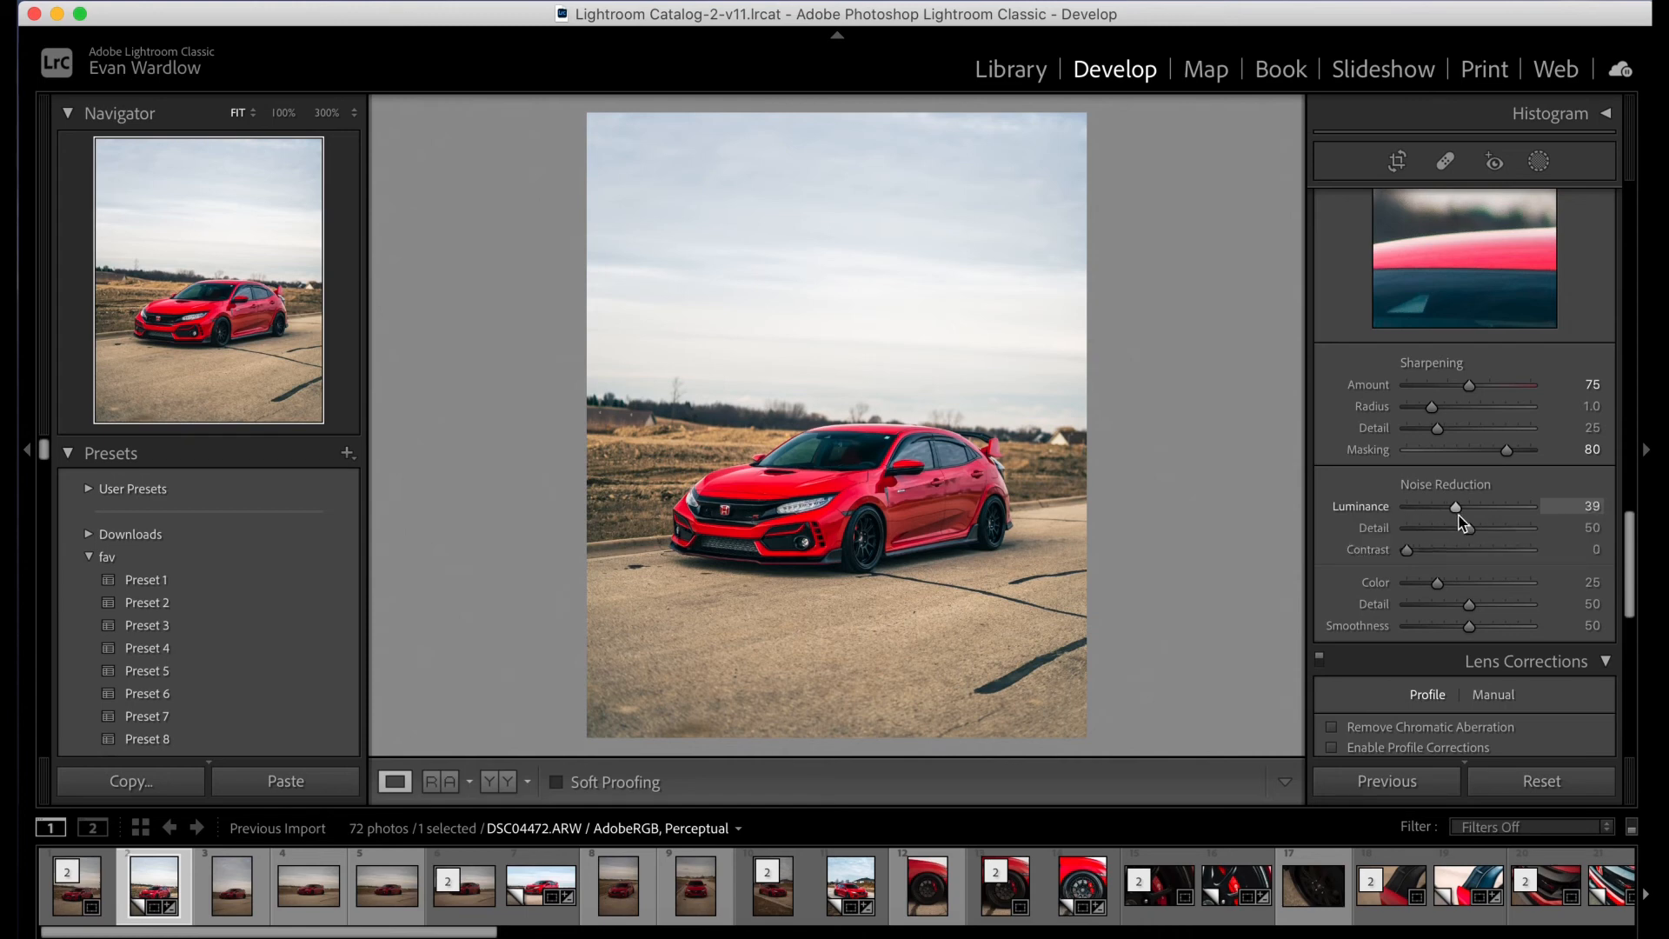
double_click(1353, 504)
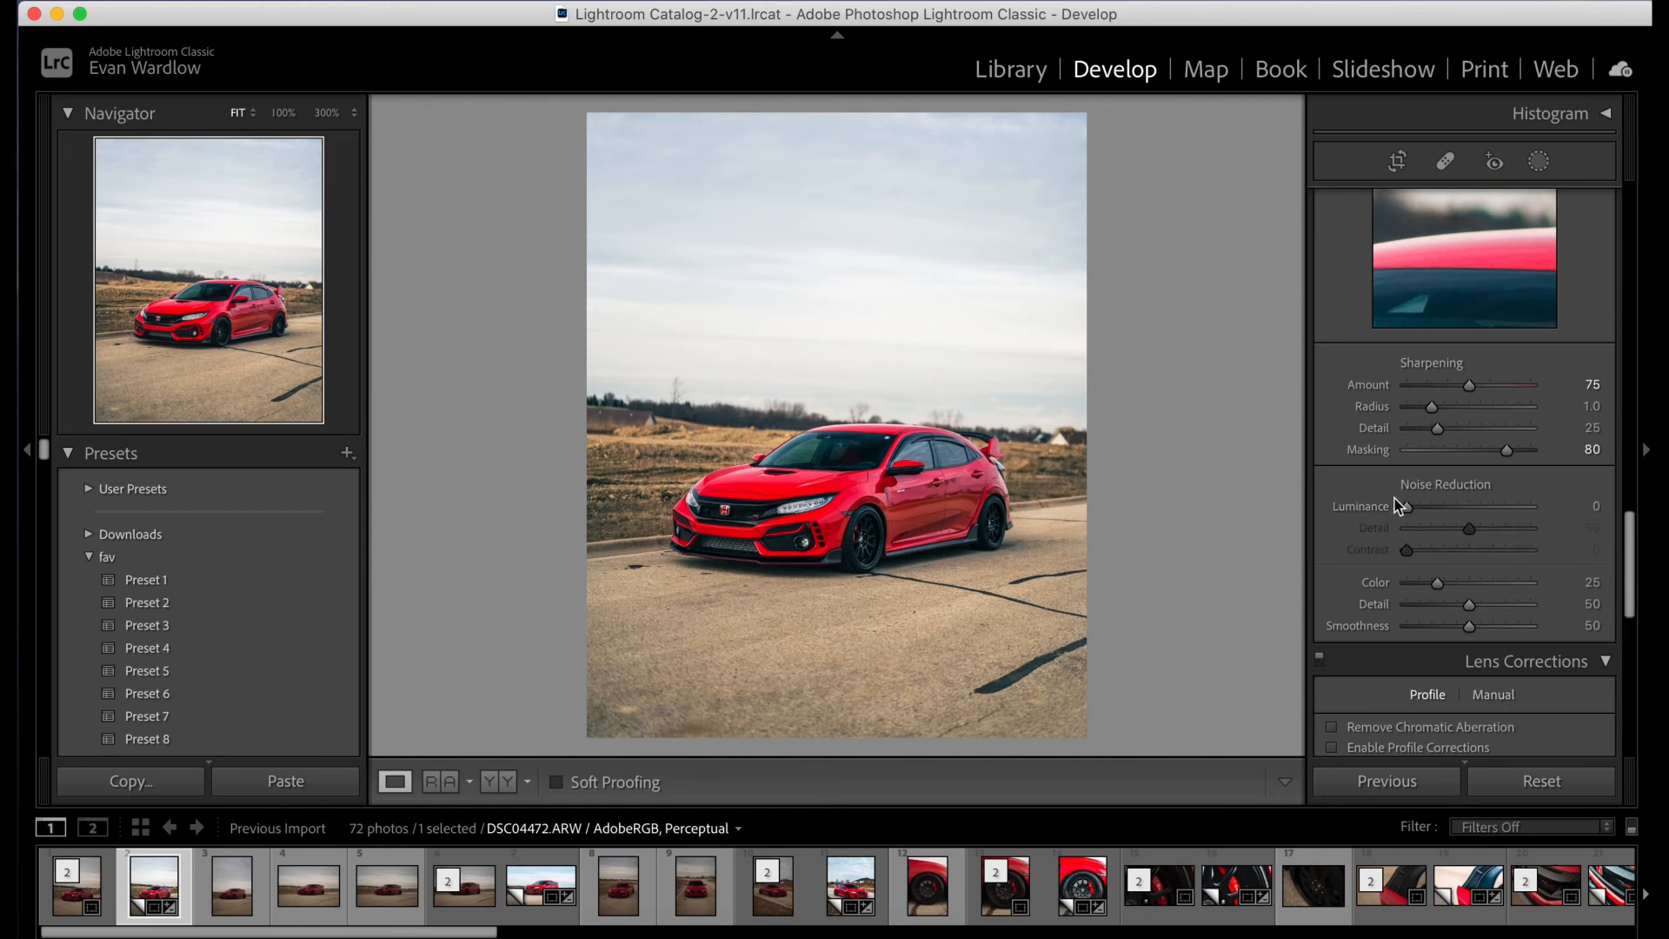
- Remove chromatic aberration and enable the lens profile corrections, switching the profile off and on again to compare
scroll(1490, 440, down, 3)
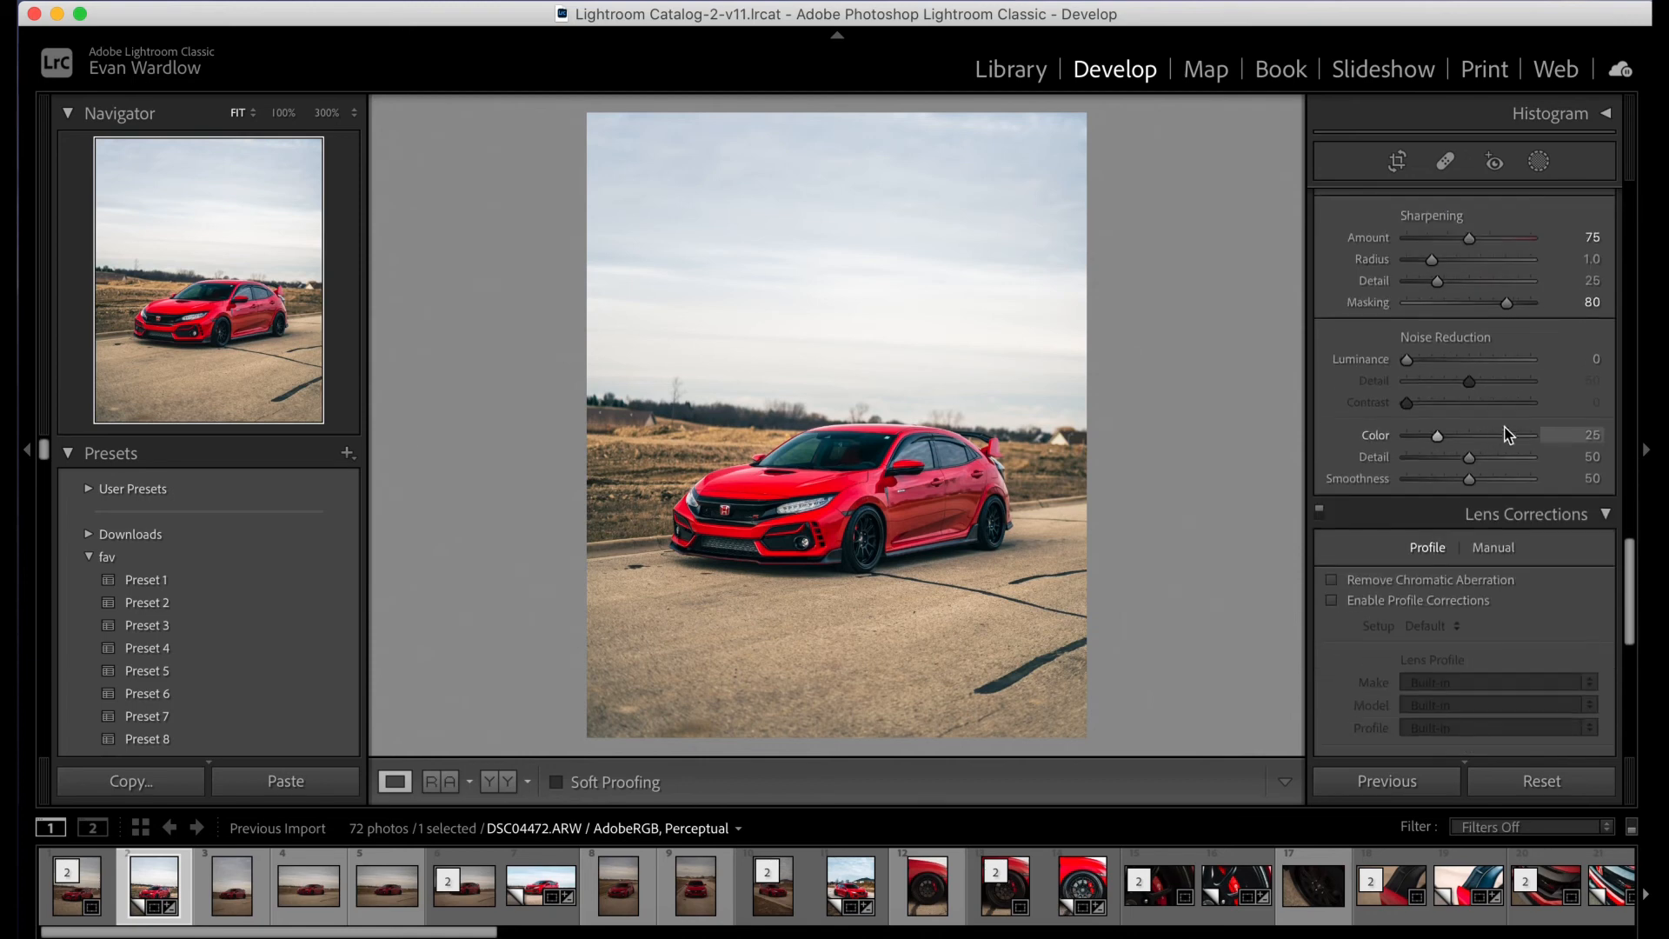
scroll(1369, 501, down, 1)
click(1409, 524)
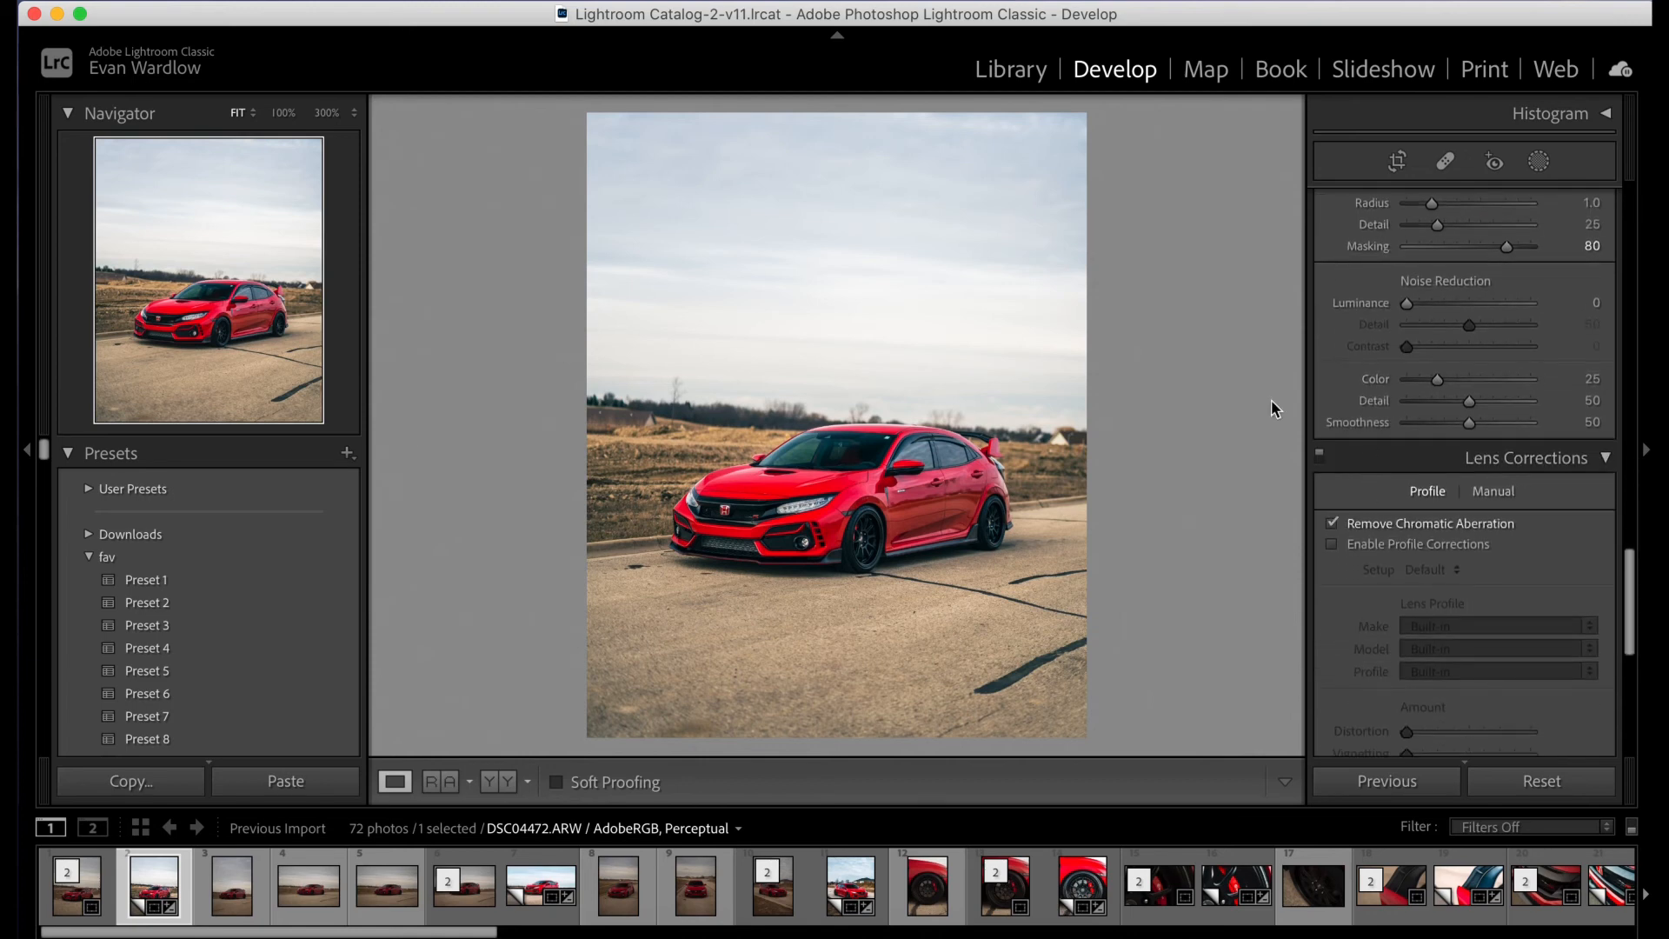
click(1409, 545)
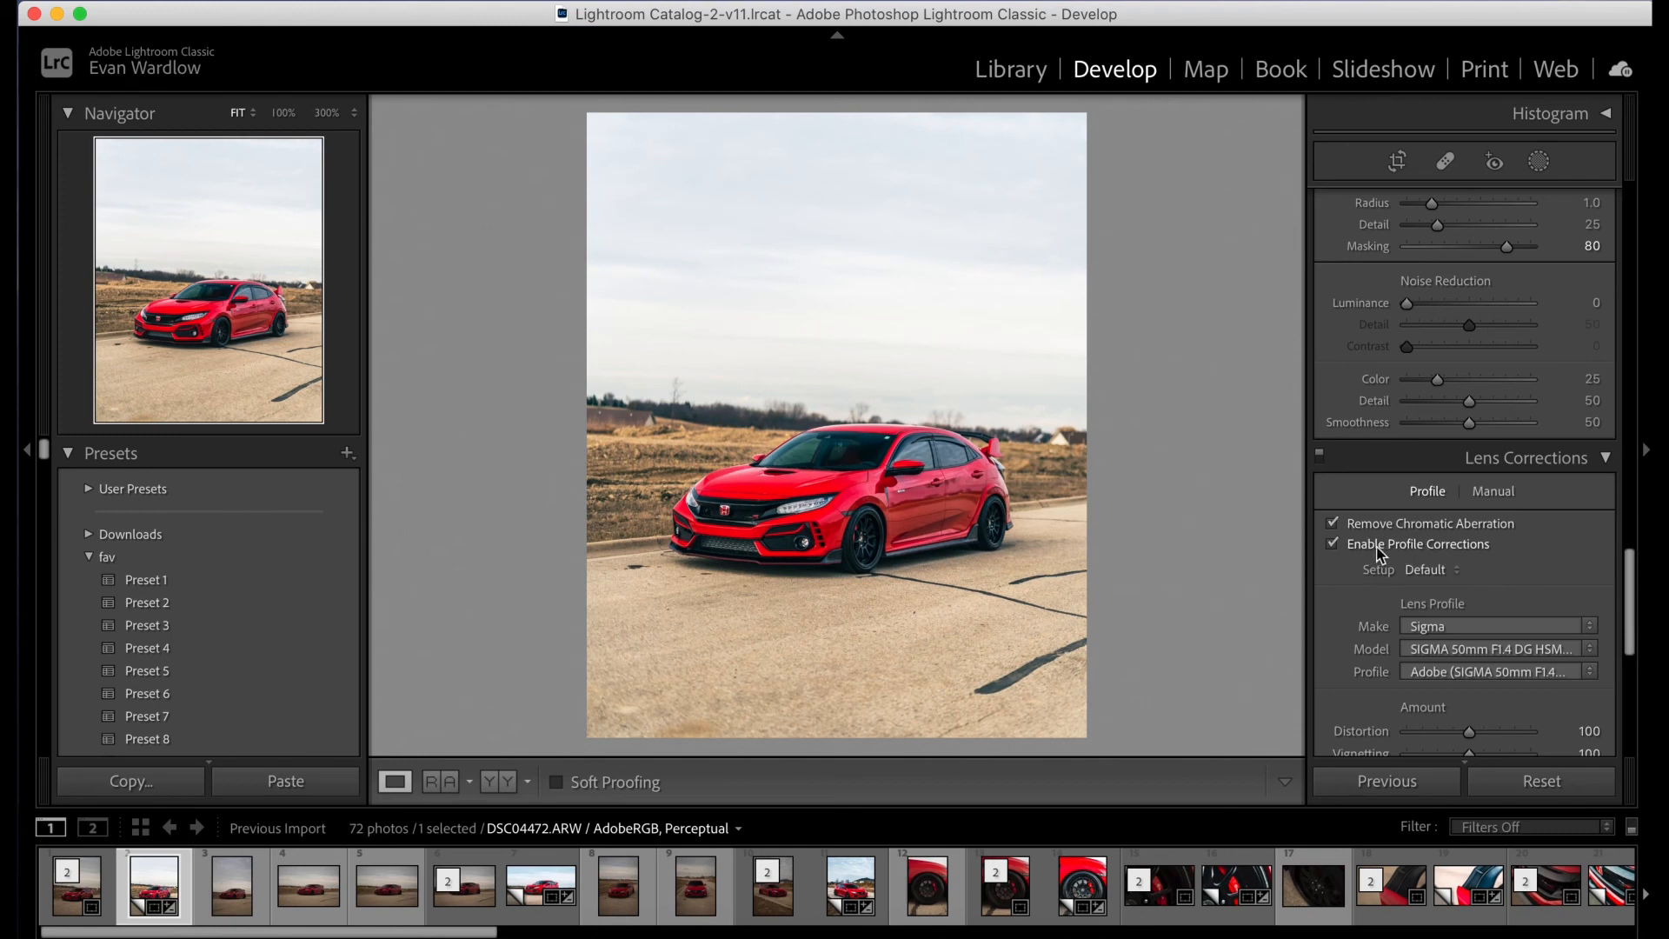
scroll(1502, 549, down, 1)
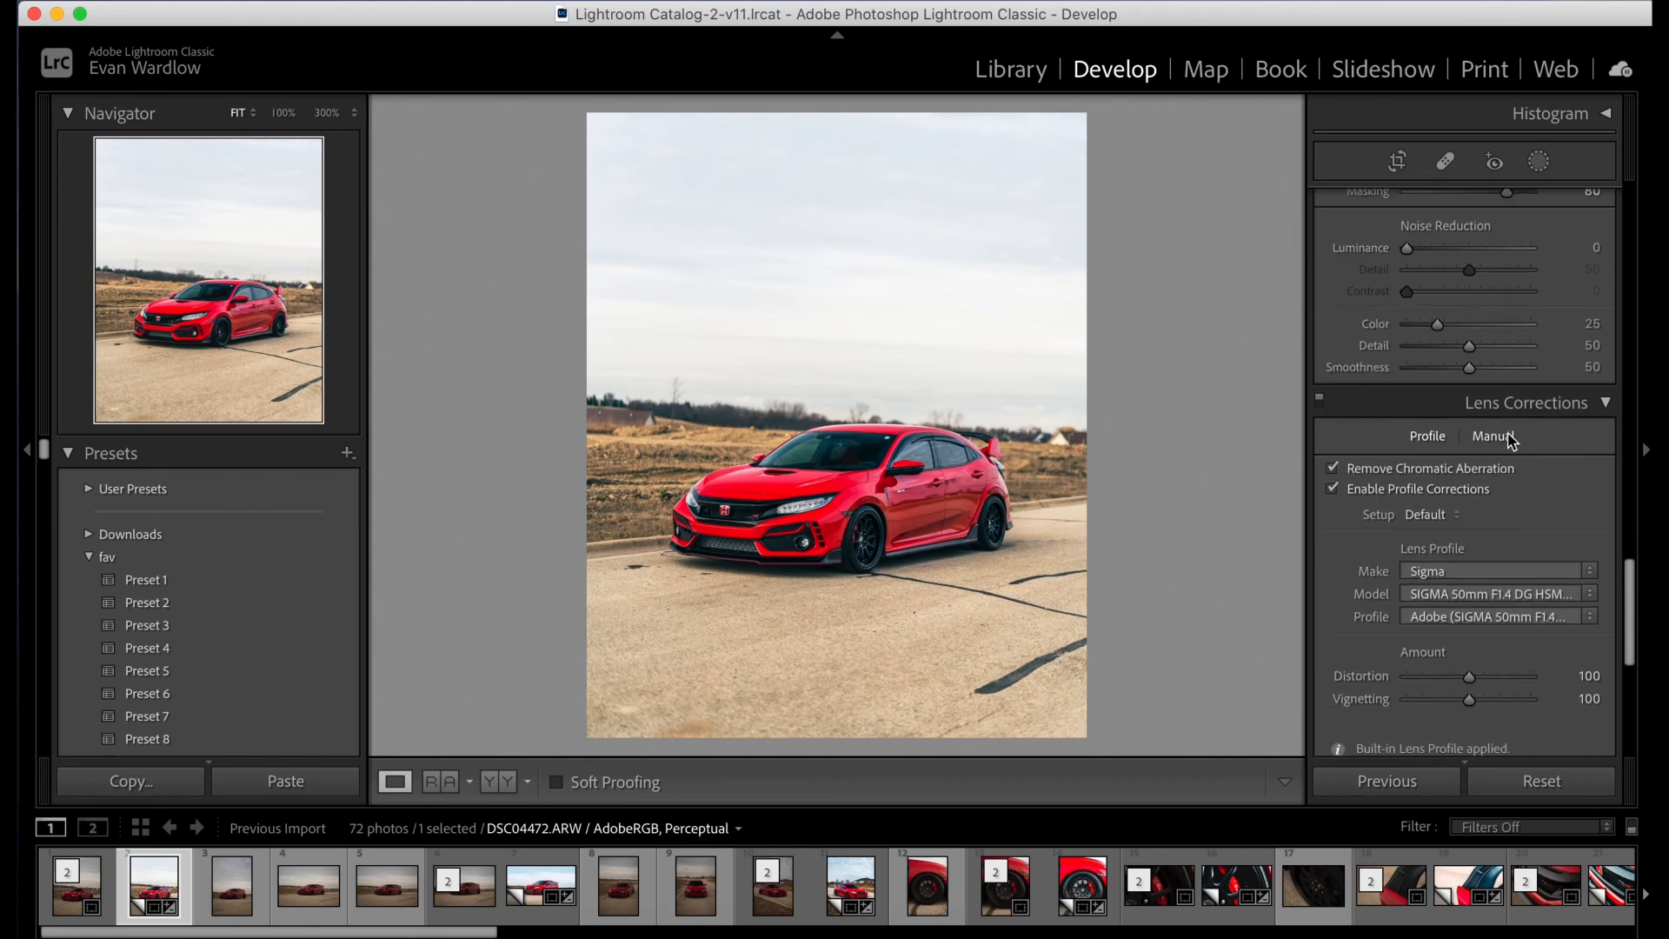
scroll(1510, 441, down, 1)
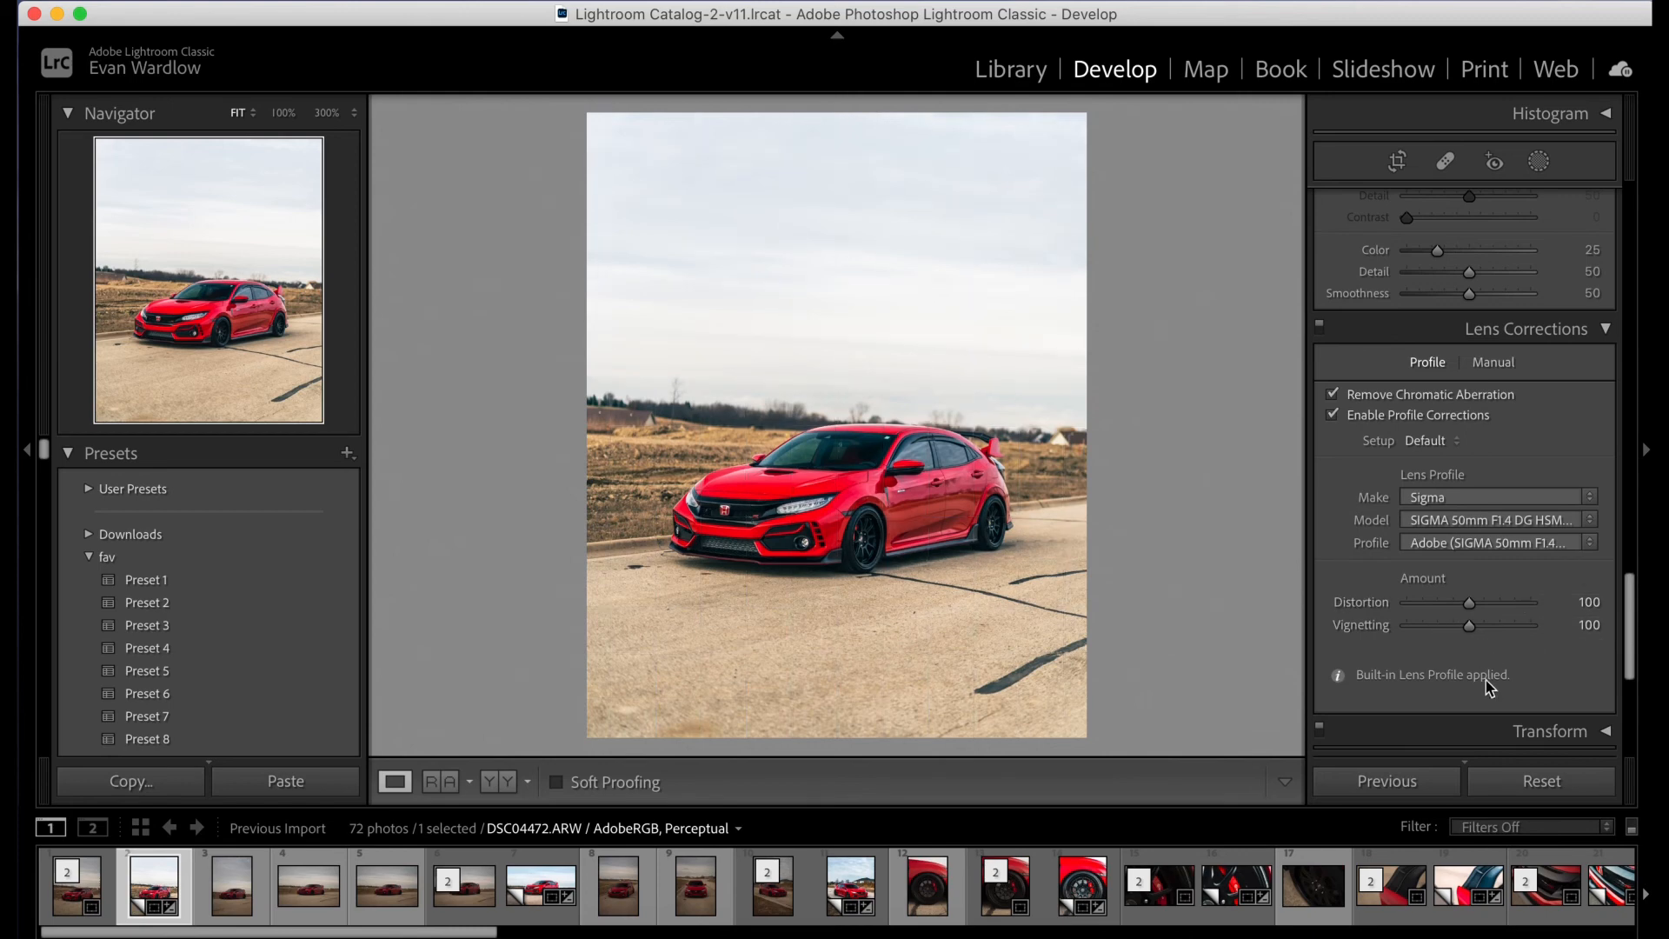
click(1419, 421)
click(1420, 419)
- Try shifting the Calibration Shadows Tint slightly toward magenta, and return to the Basic tone settings
scroll(1503, 488, down, 1)
scroll(1503, 488, down, 10)
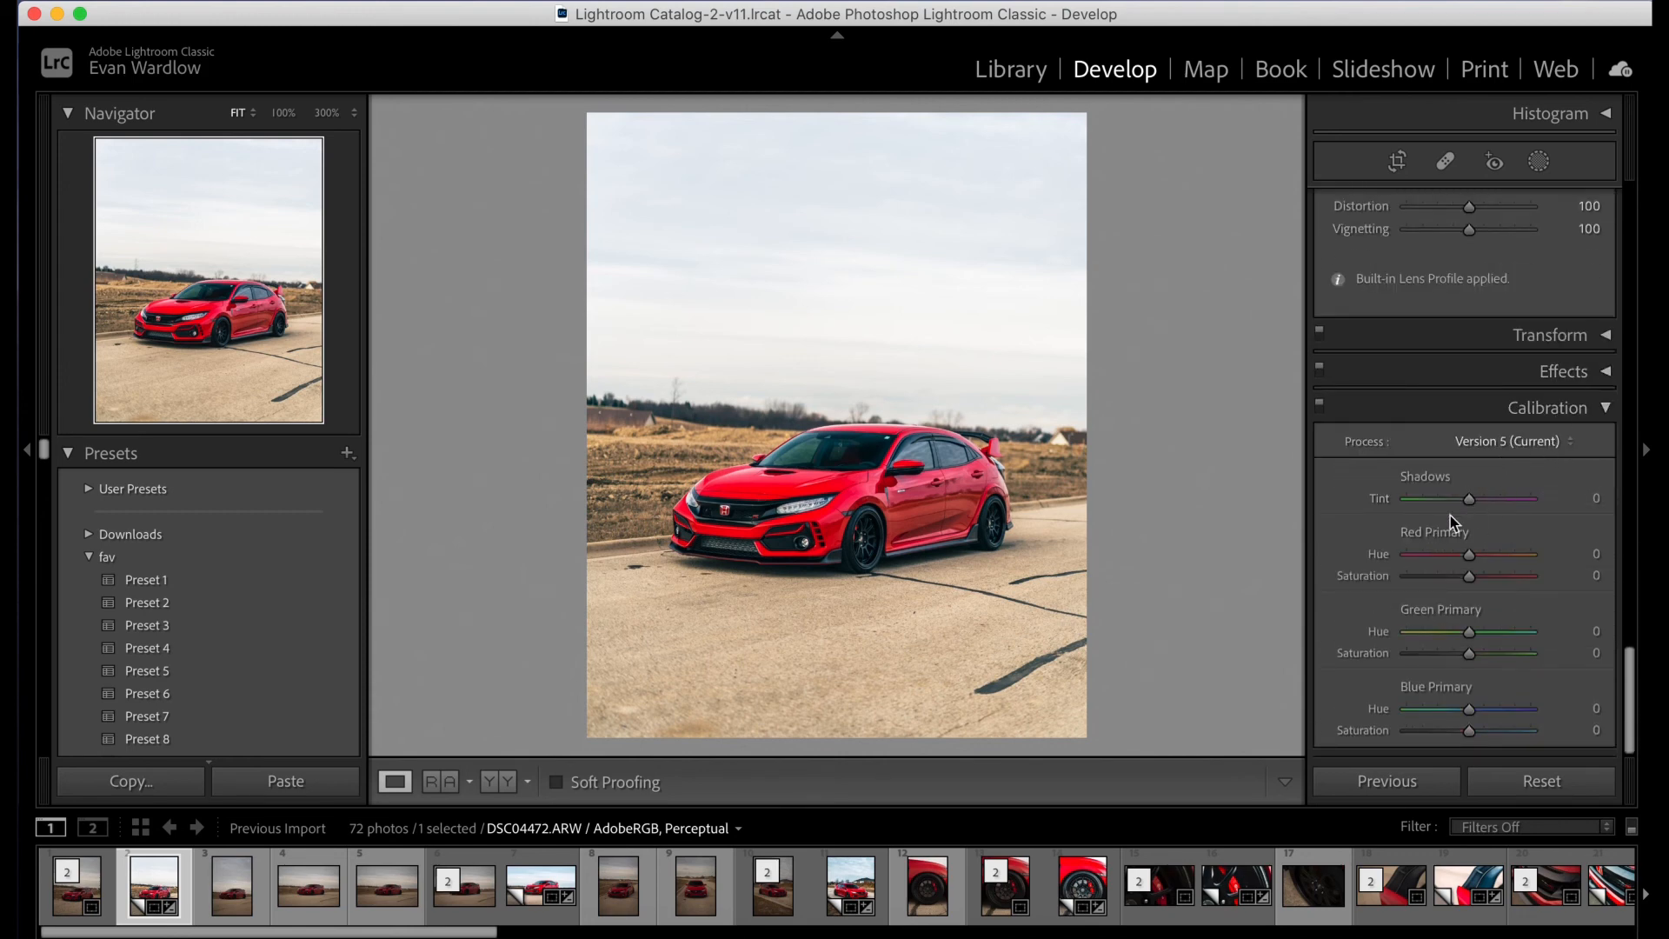
mouse_move(1467, 500)
mouse_down()
mouse_move(1490, 504)
mouse_move(1442, 506)
mouse_move(1477, 508)
mouse_up()
scroll(1475, 436, up, 10)
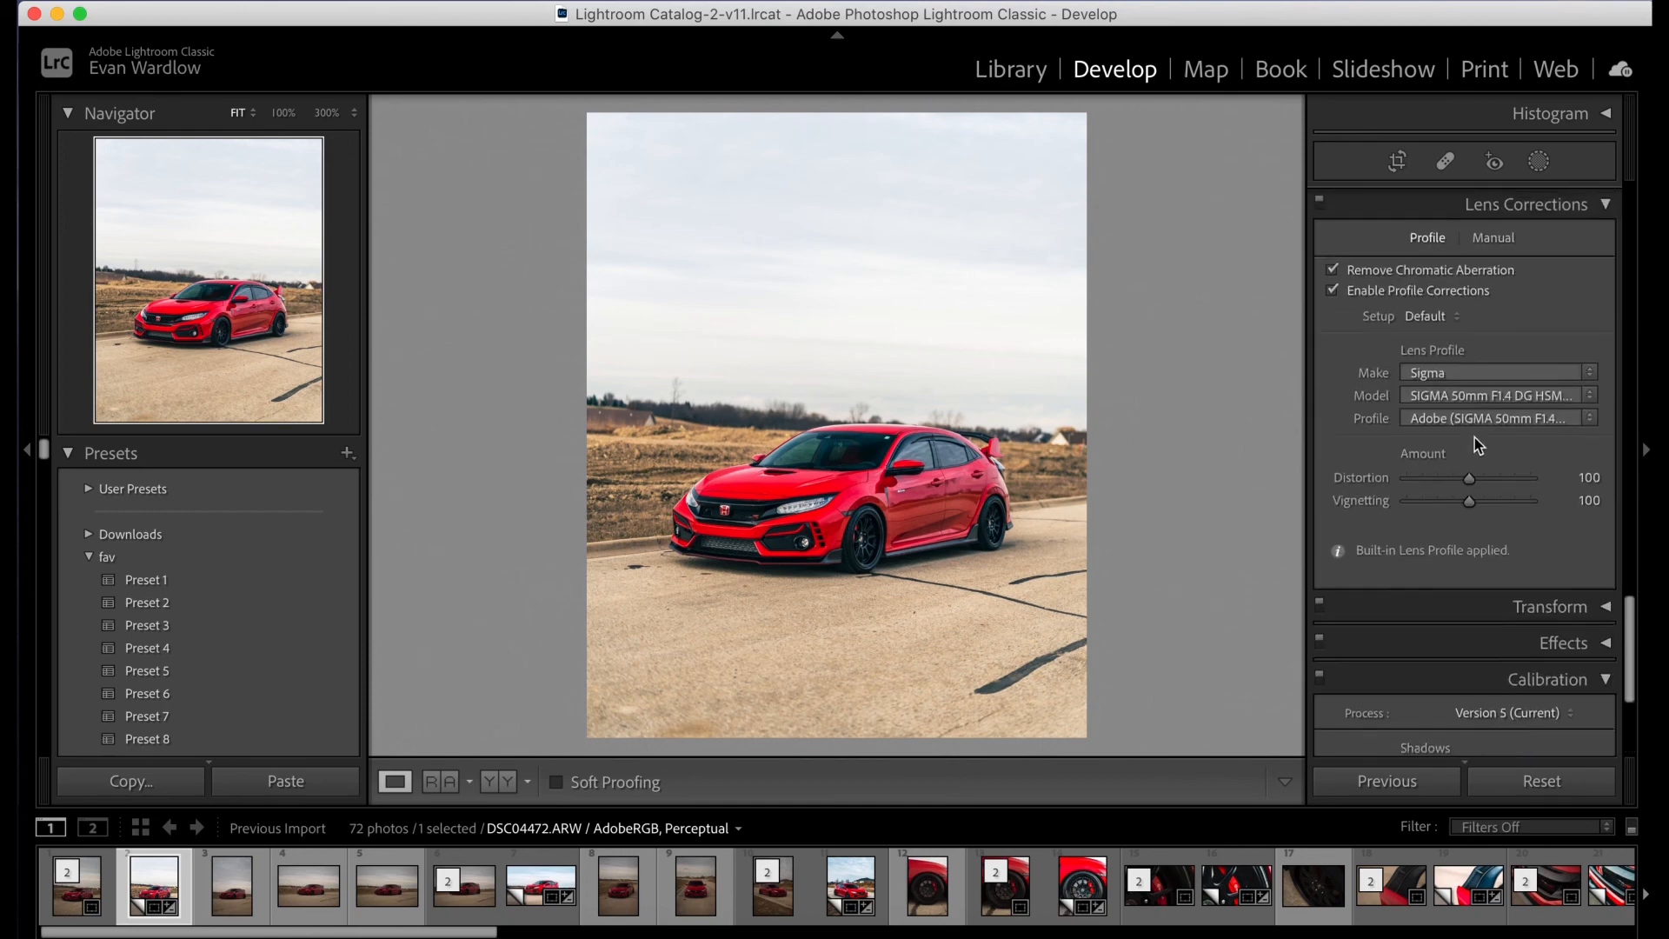
scroll(1487, 448, up, 10)
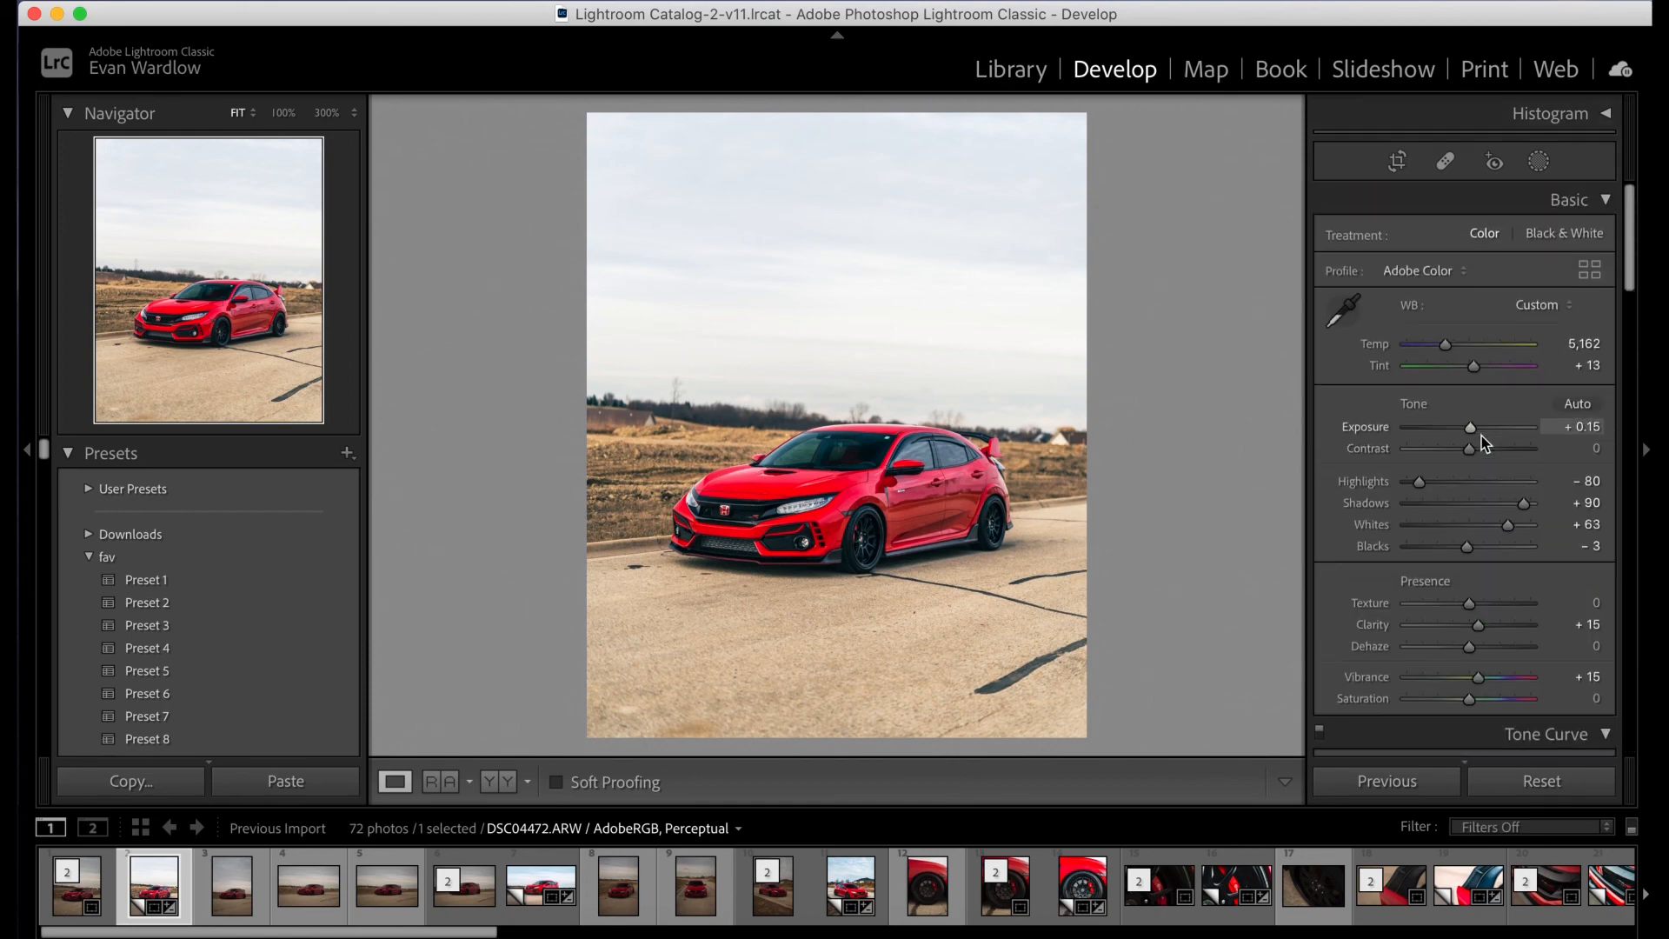